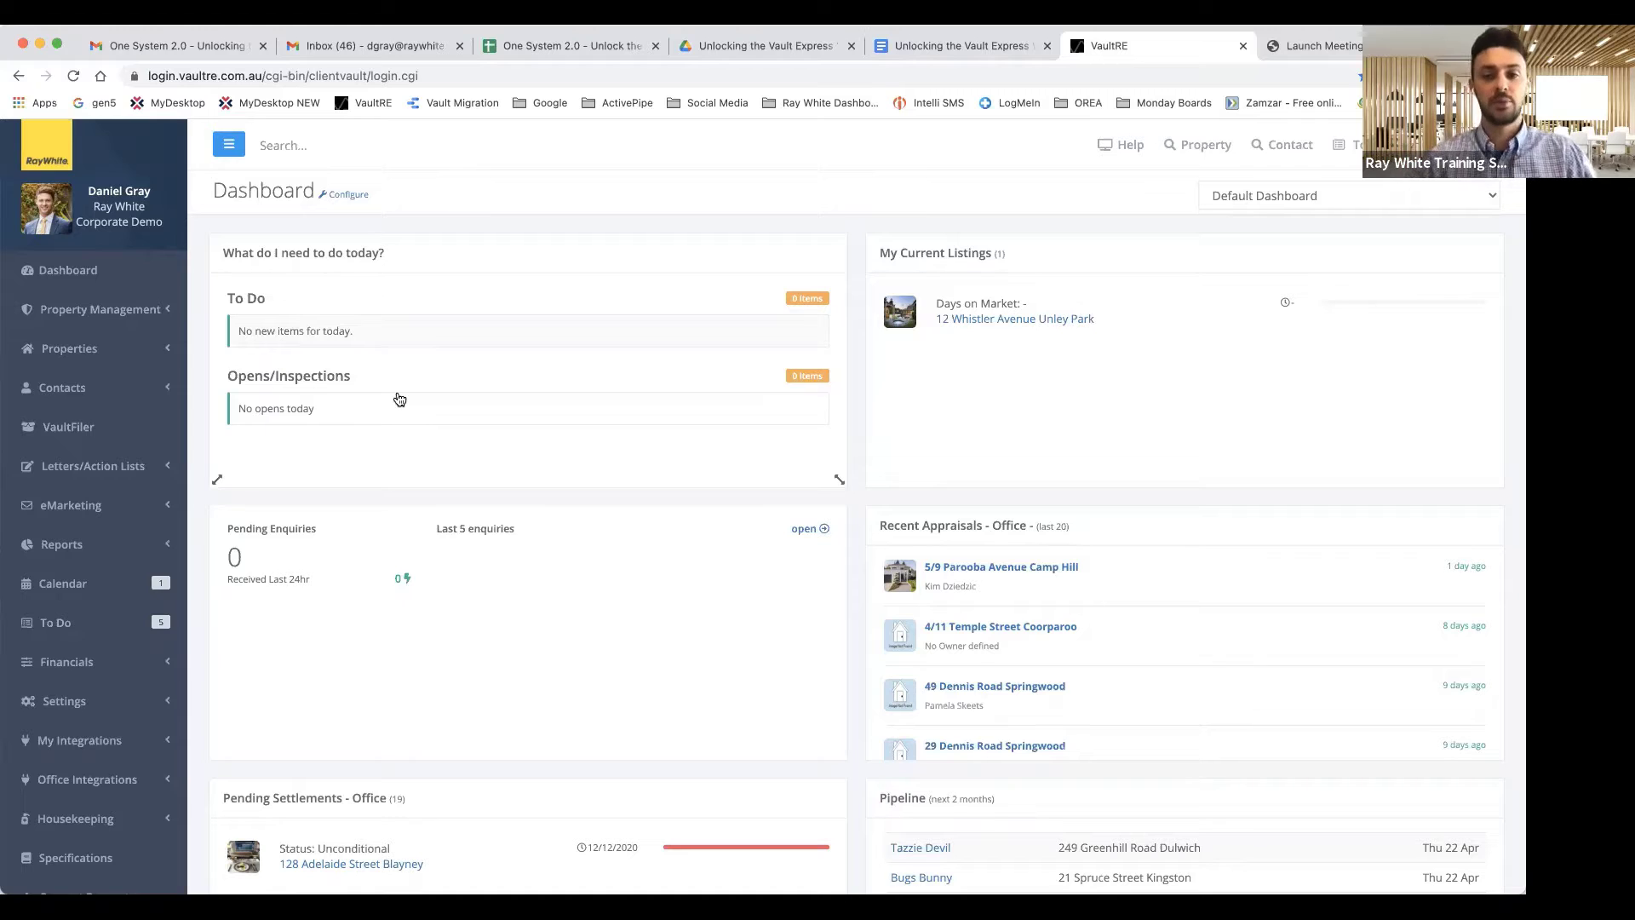
click(1107, 149)
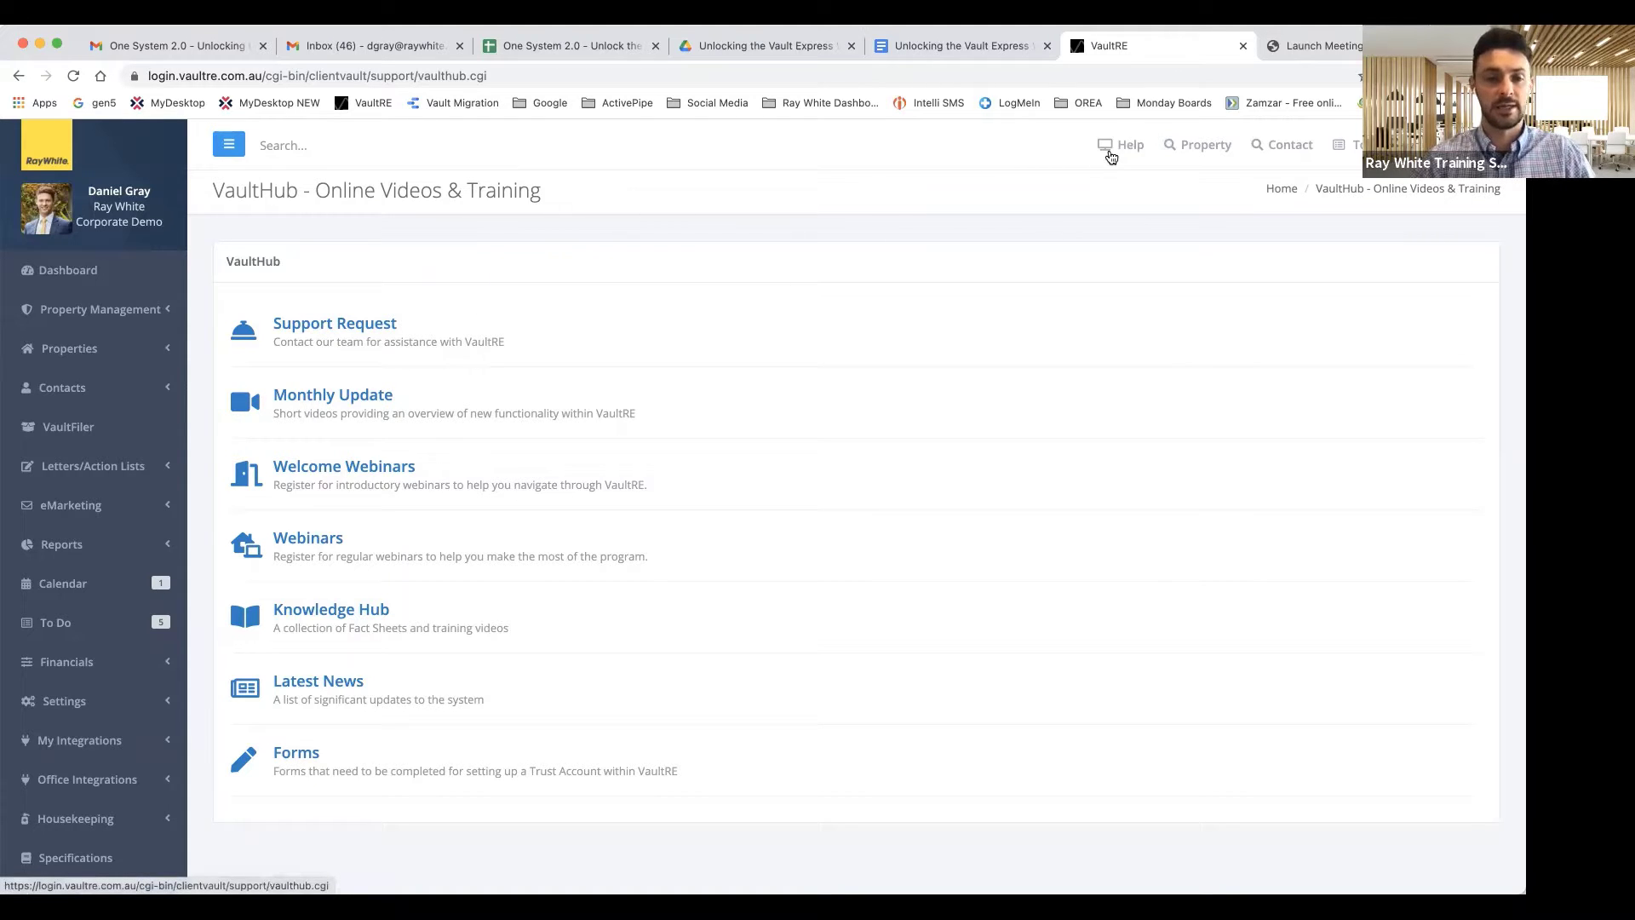
click(68, 270)
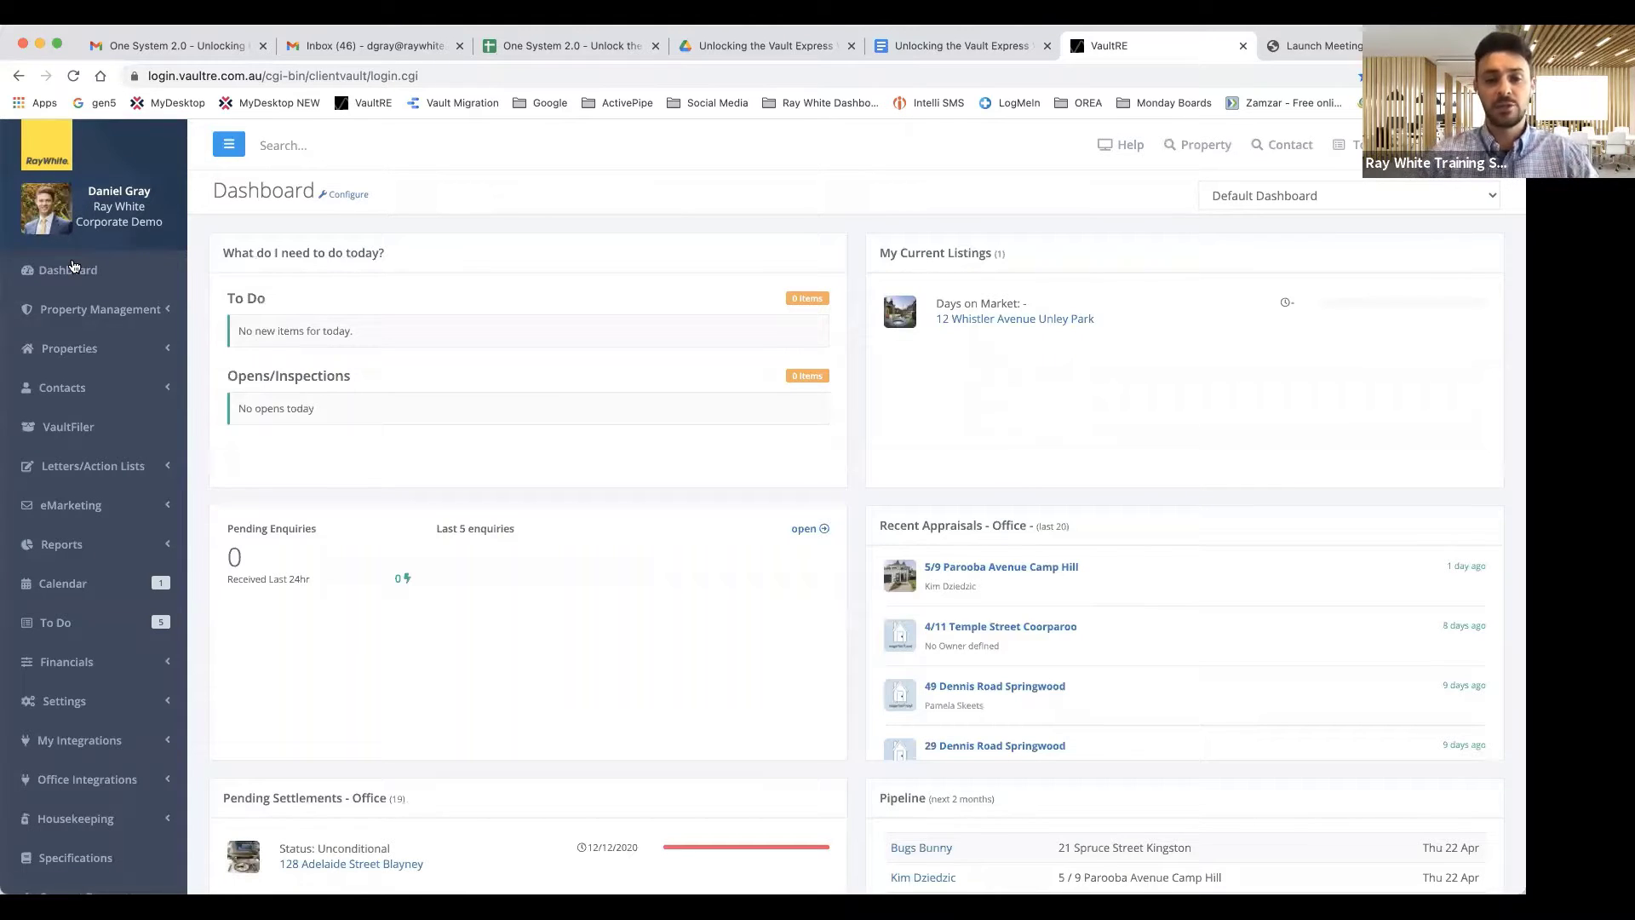
click(1010, 327)
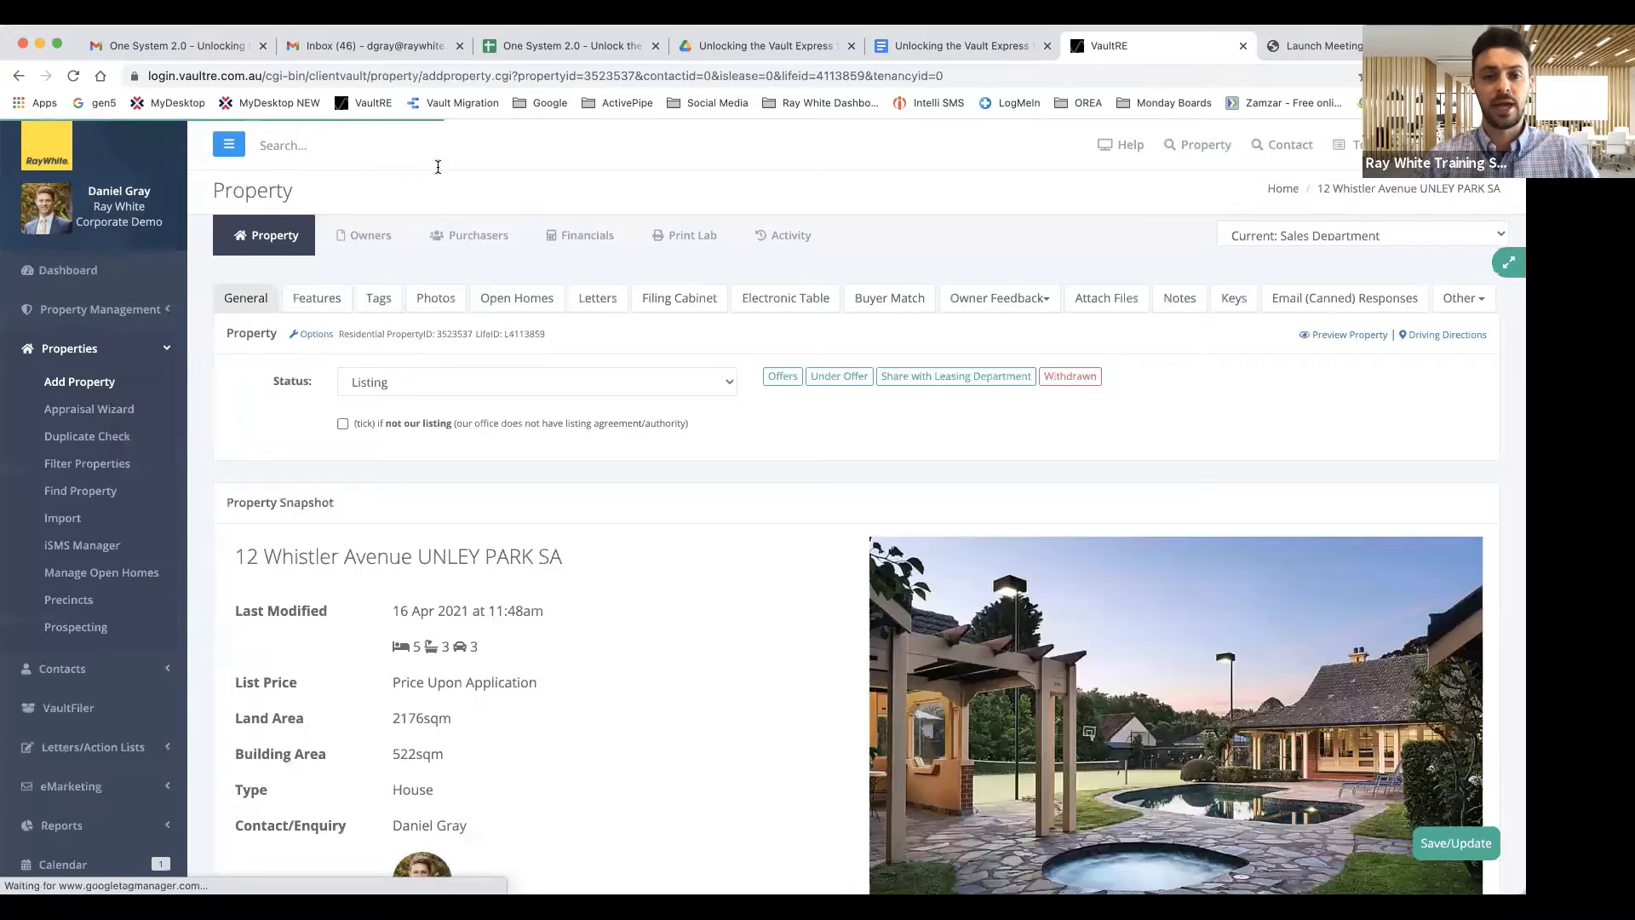
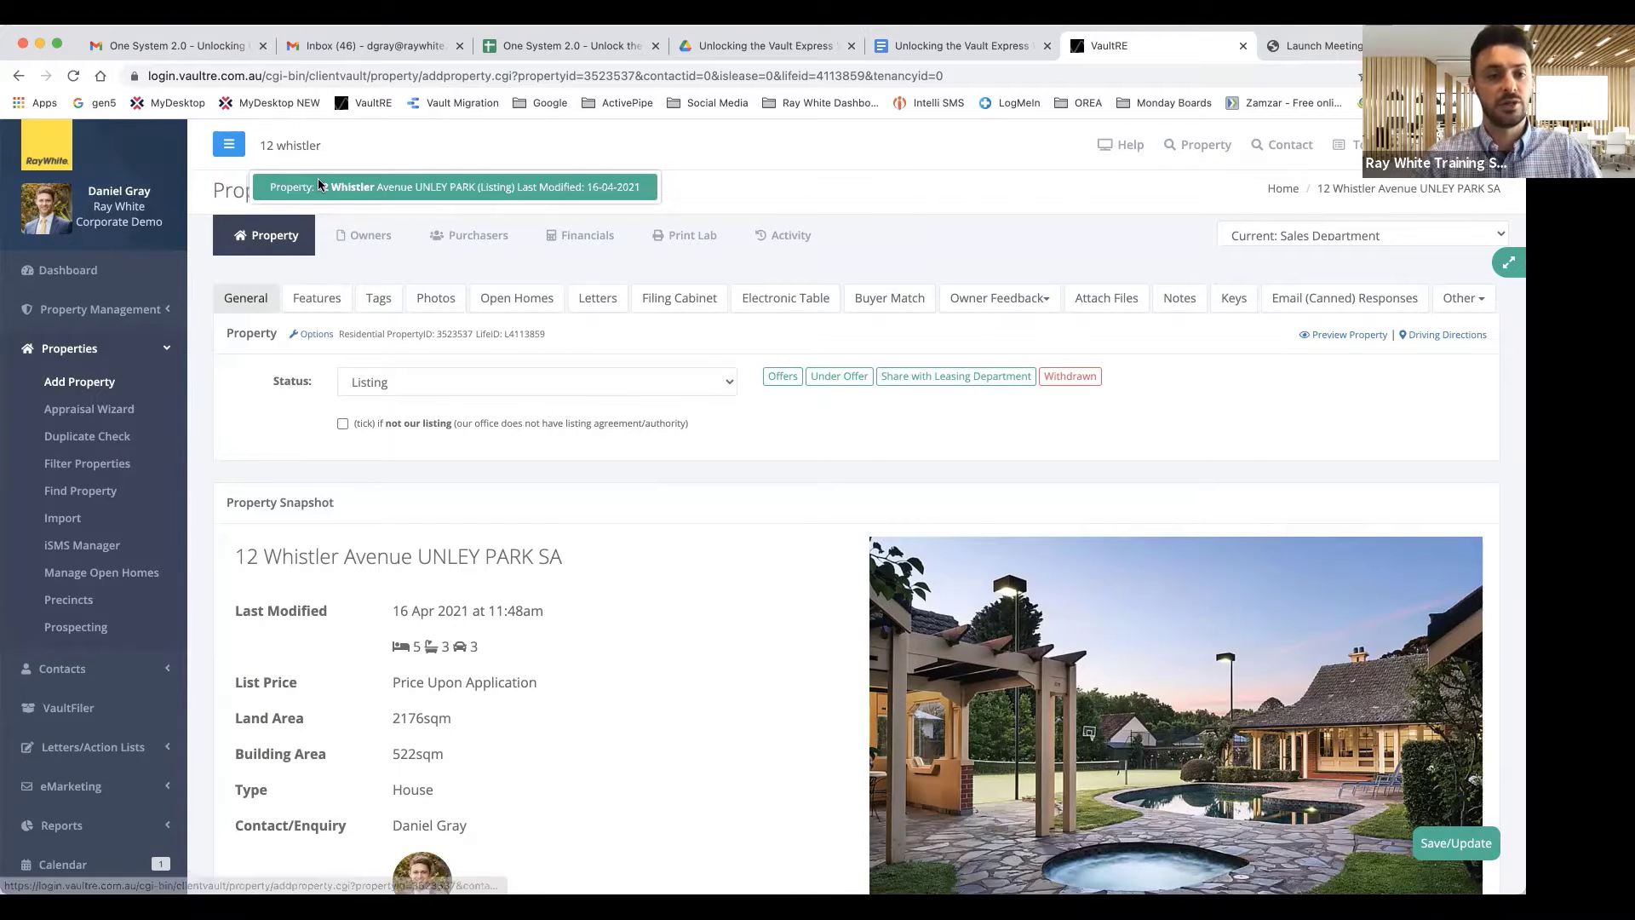
click(383, 175)
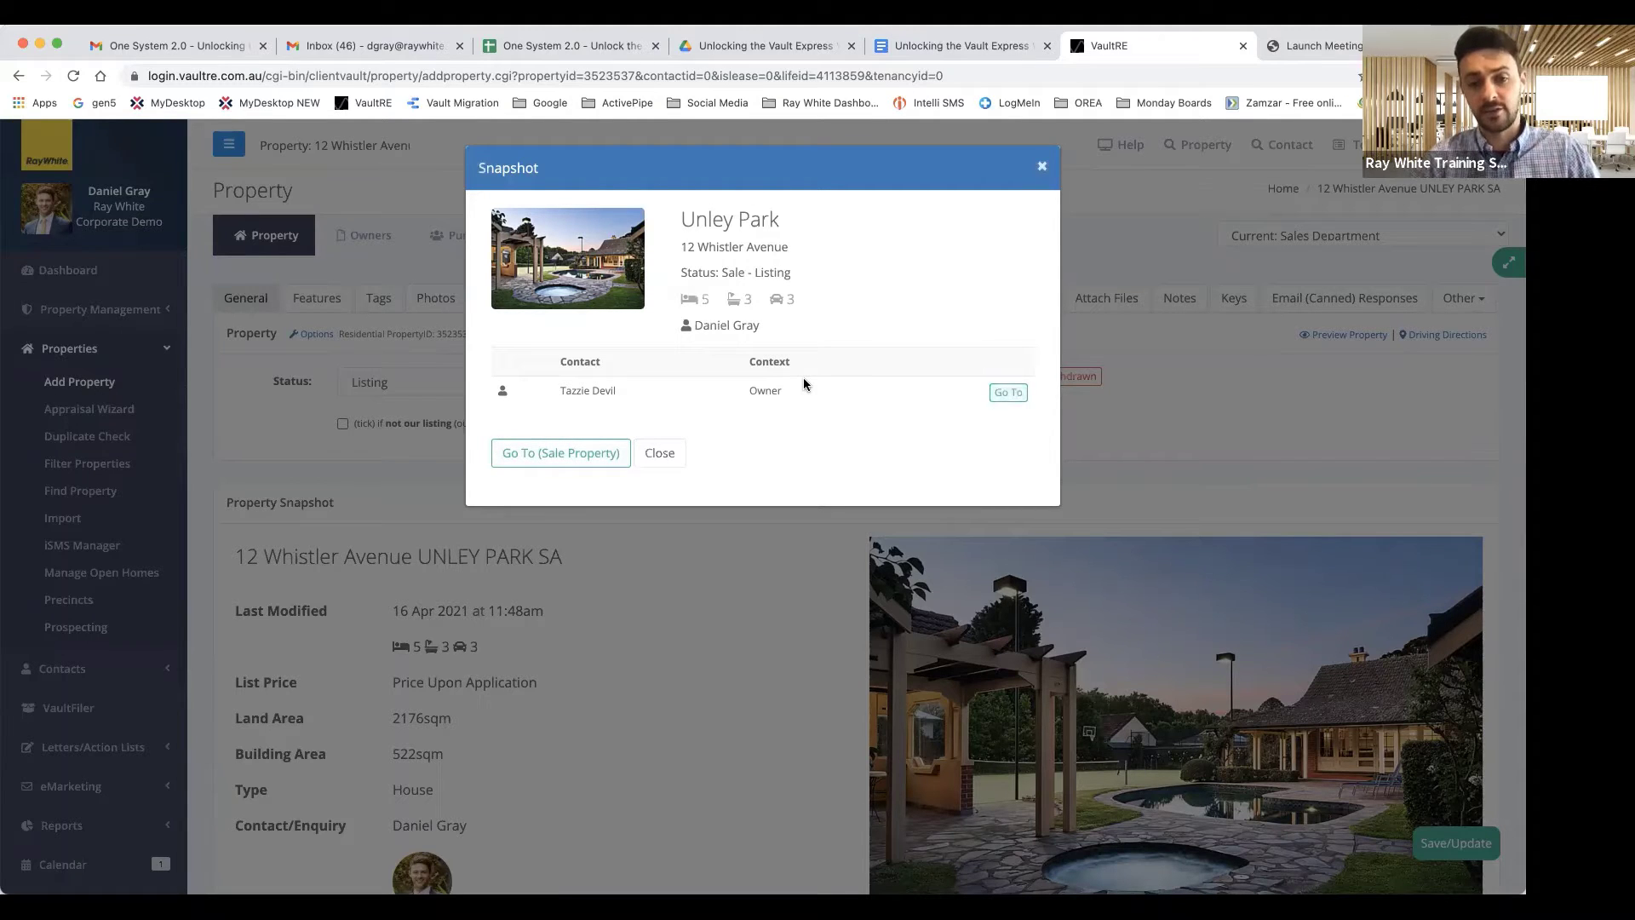
click(573, 453)
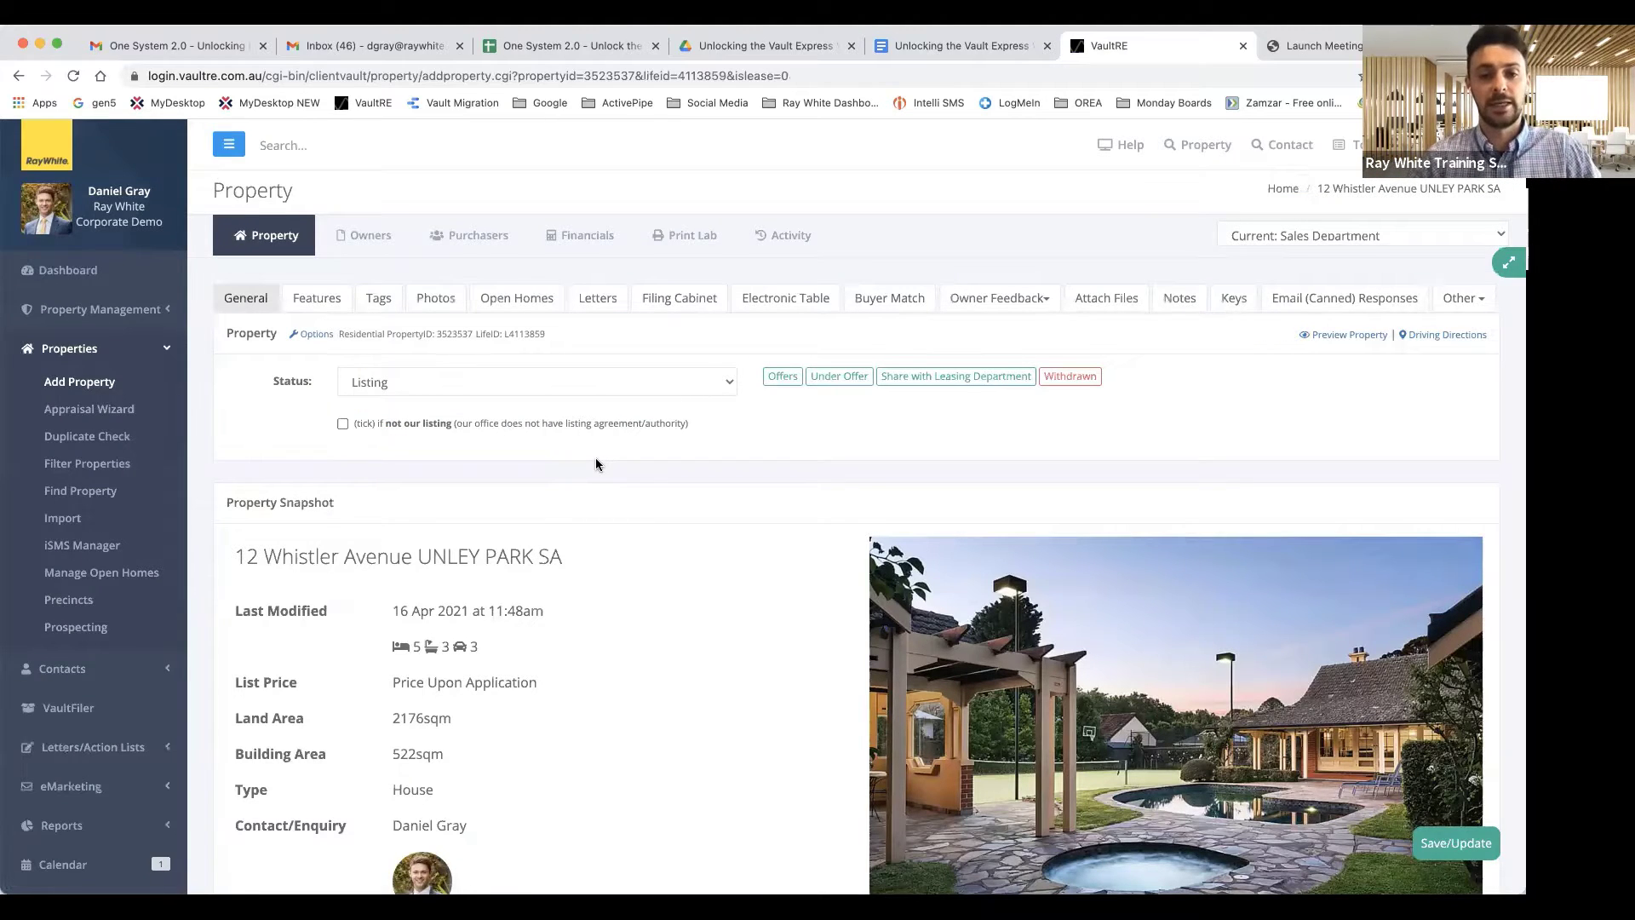
scroll(595, 459, down, 1)
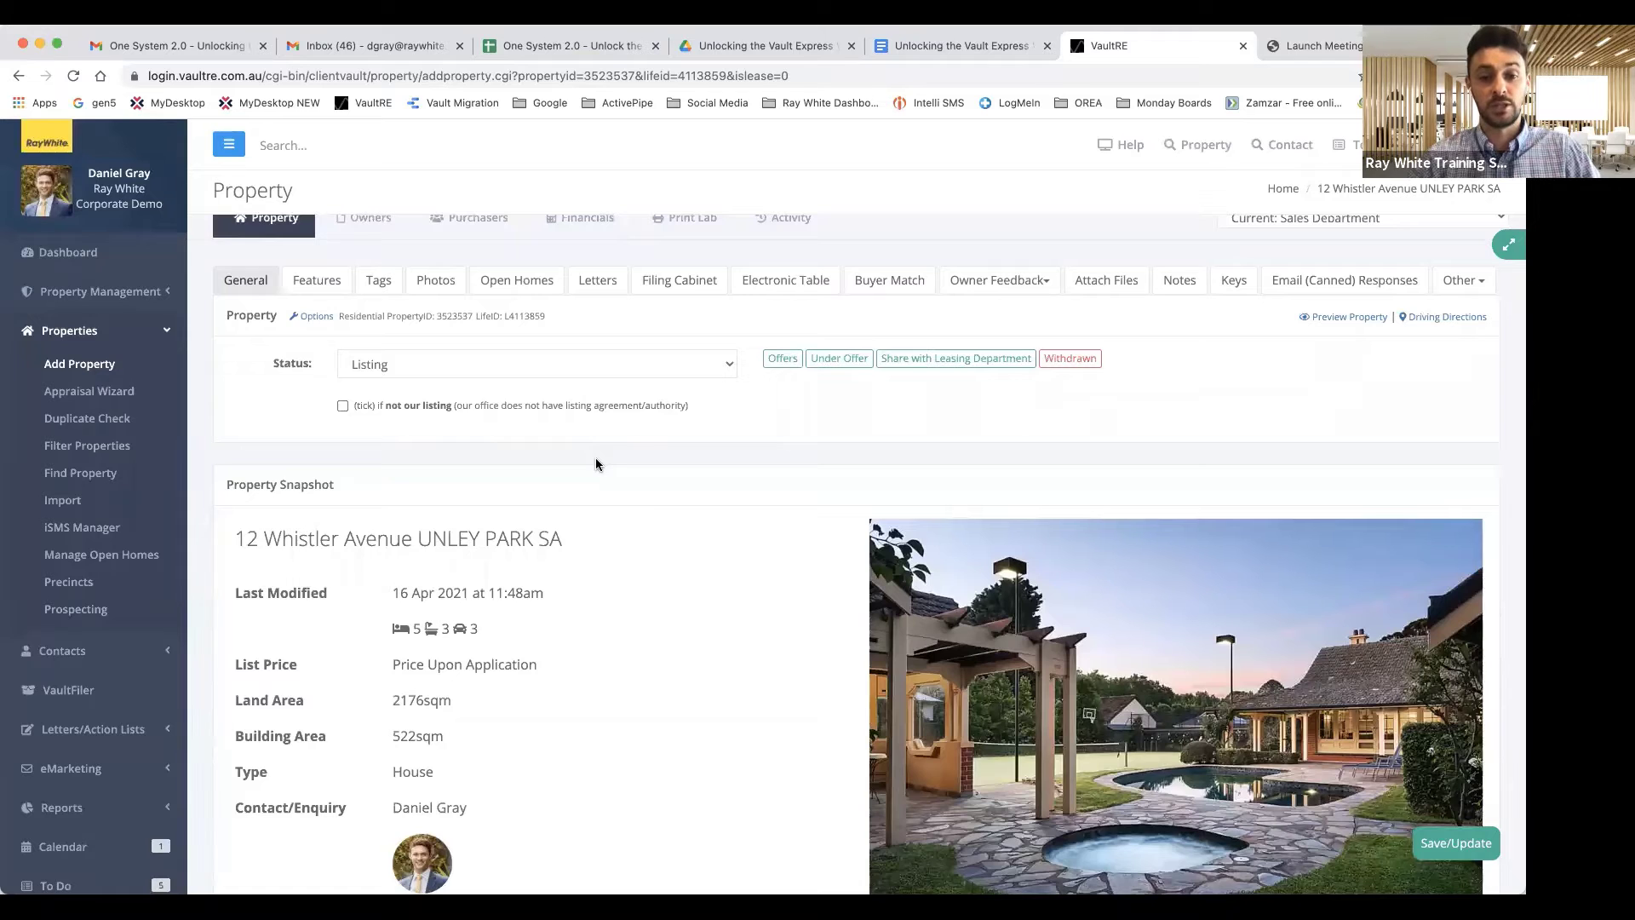
scroll(596, 460, up, 1)
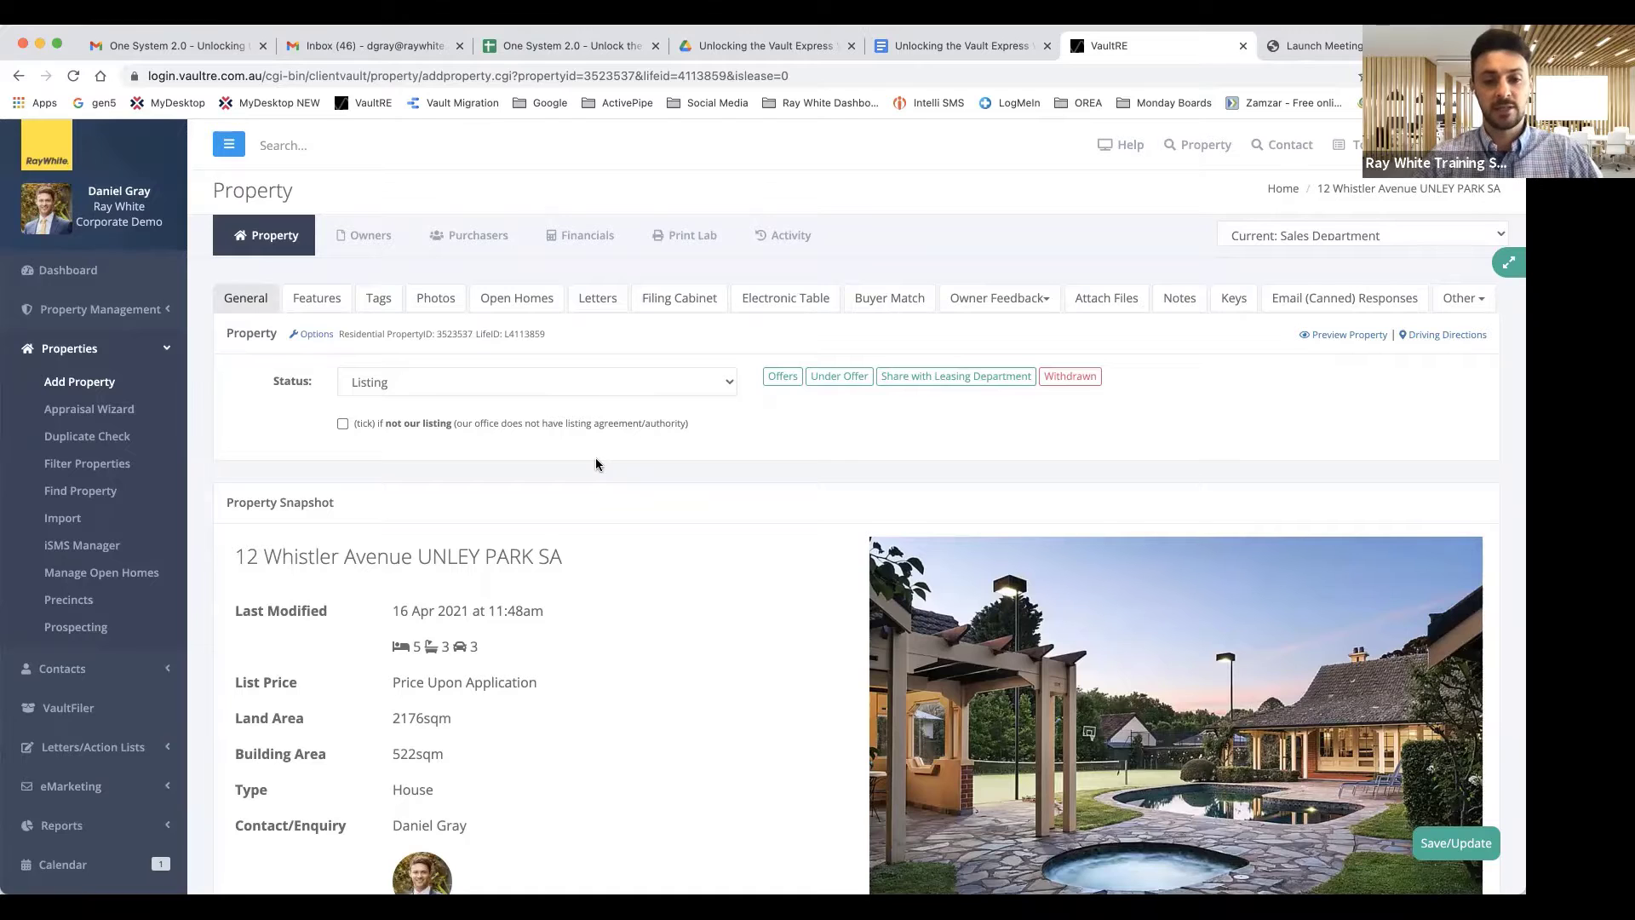
scroll(596, 464, down, 3)
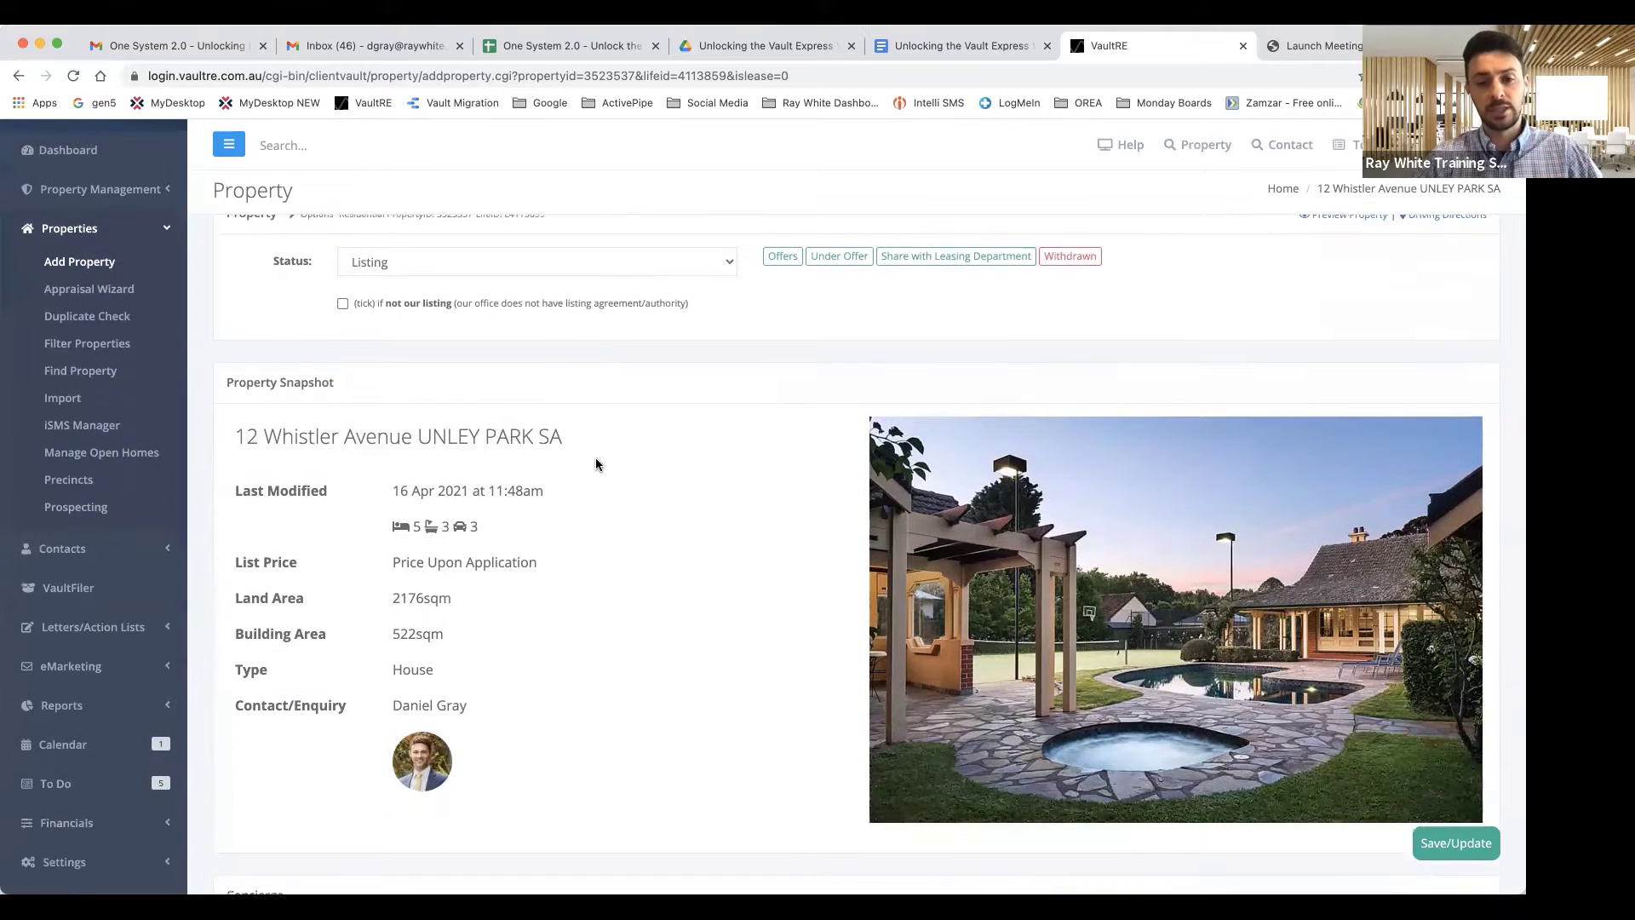
scroll(595, 463, up, 3)
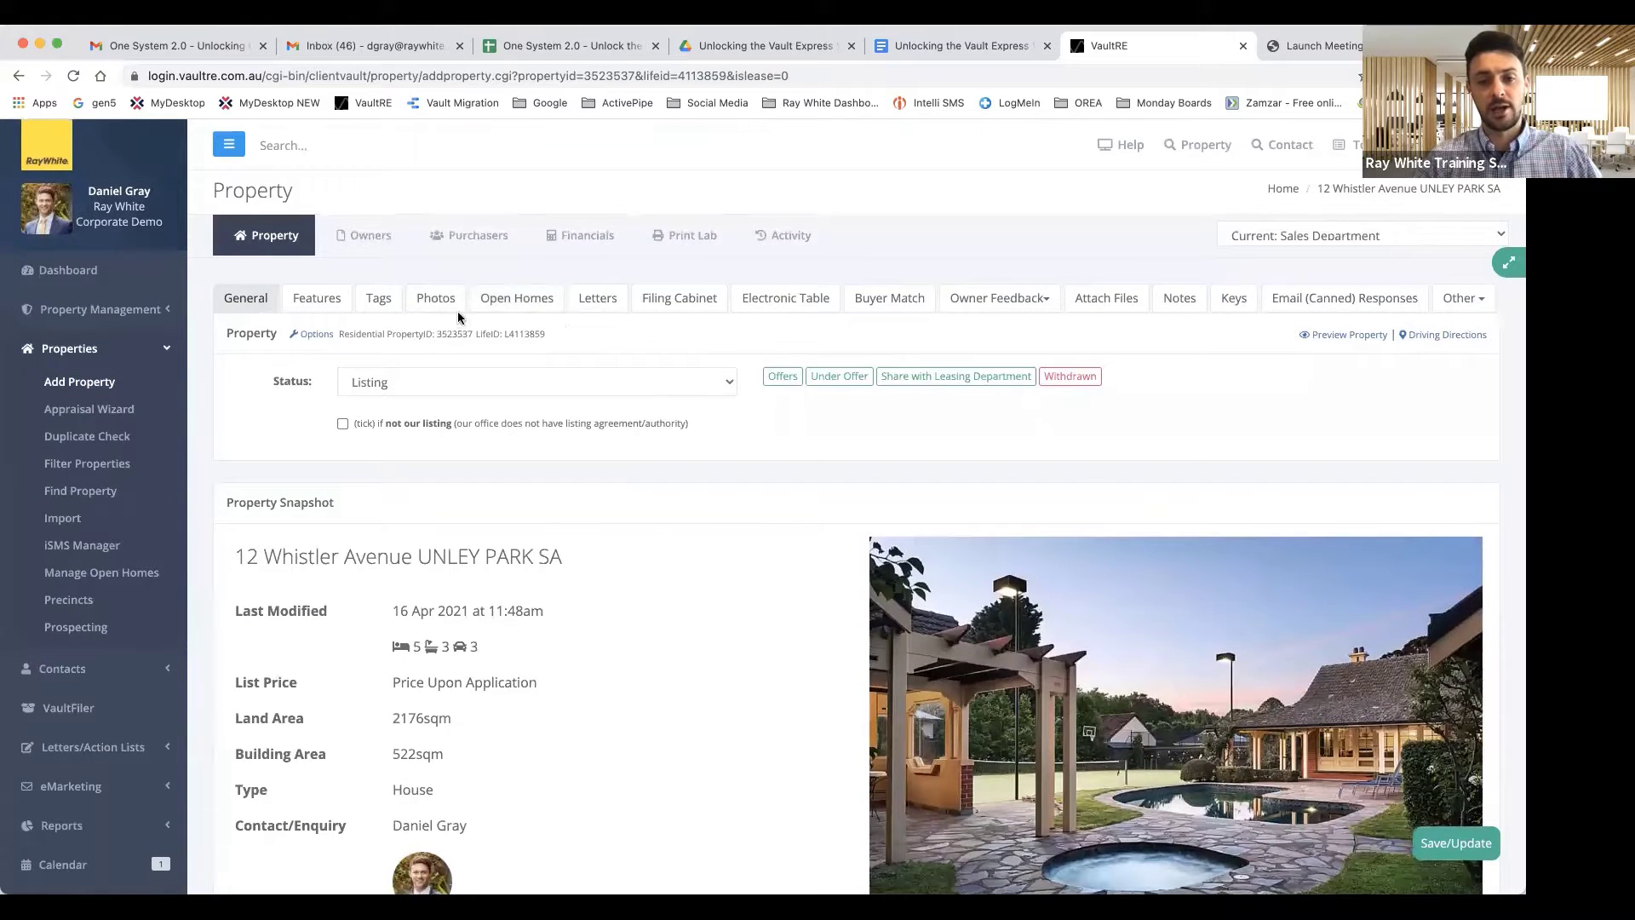
scroll(672, 645, down, 5)
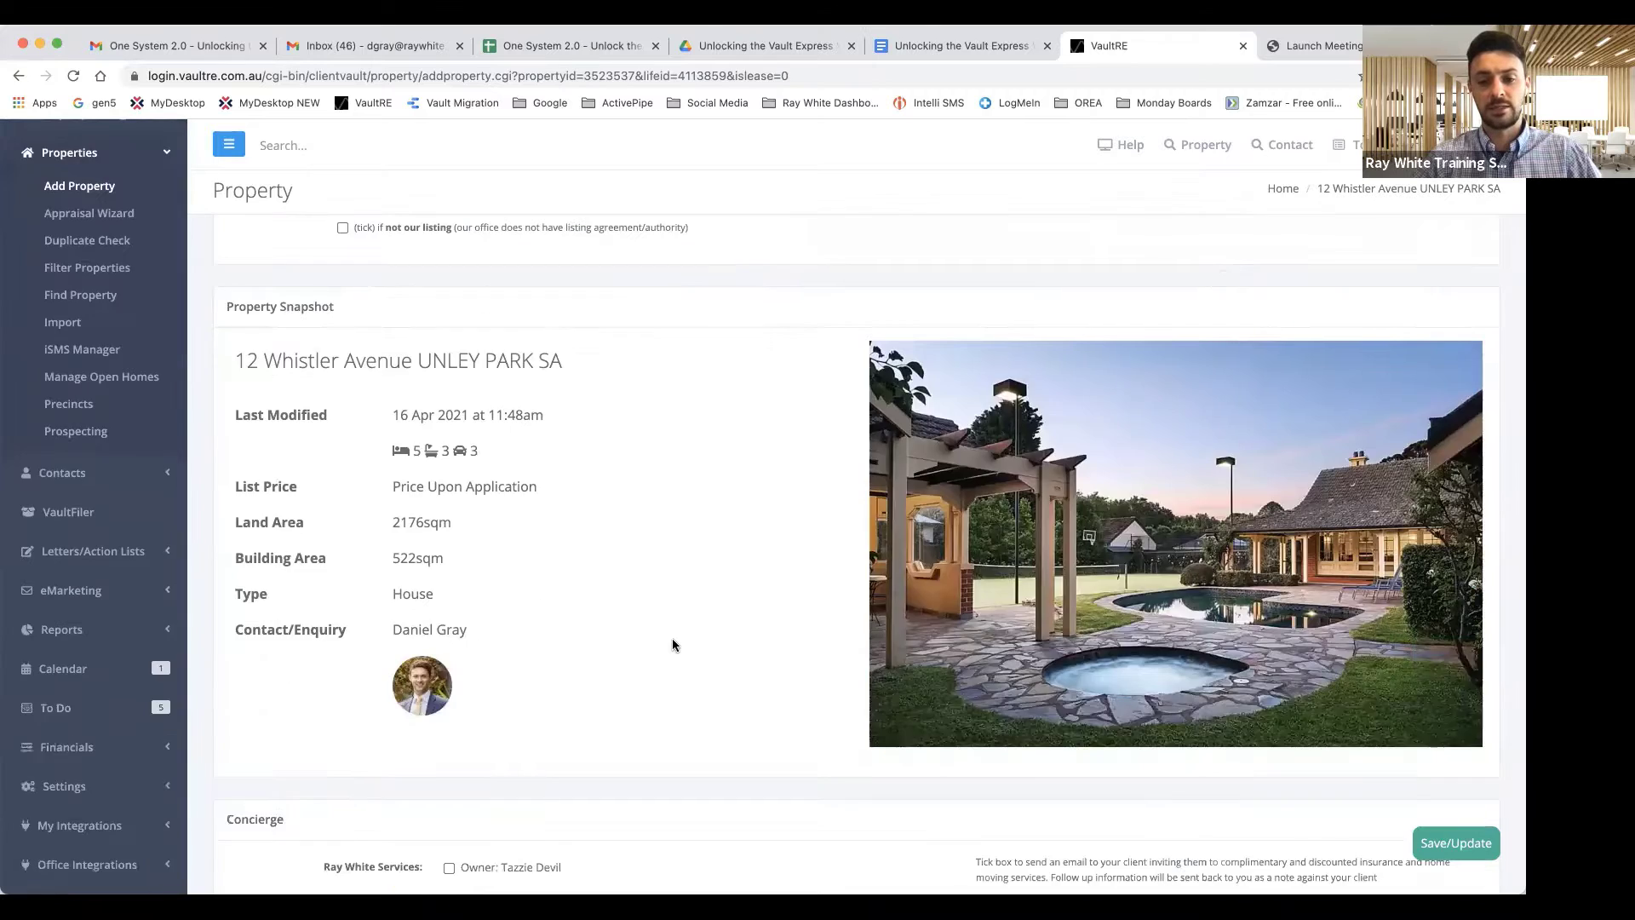
scroll(672, 644, down, 10)
scroll(672, 645, up, 12)
scroll(672, 645, down, 1)
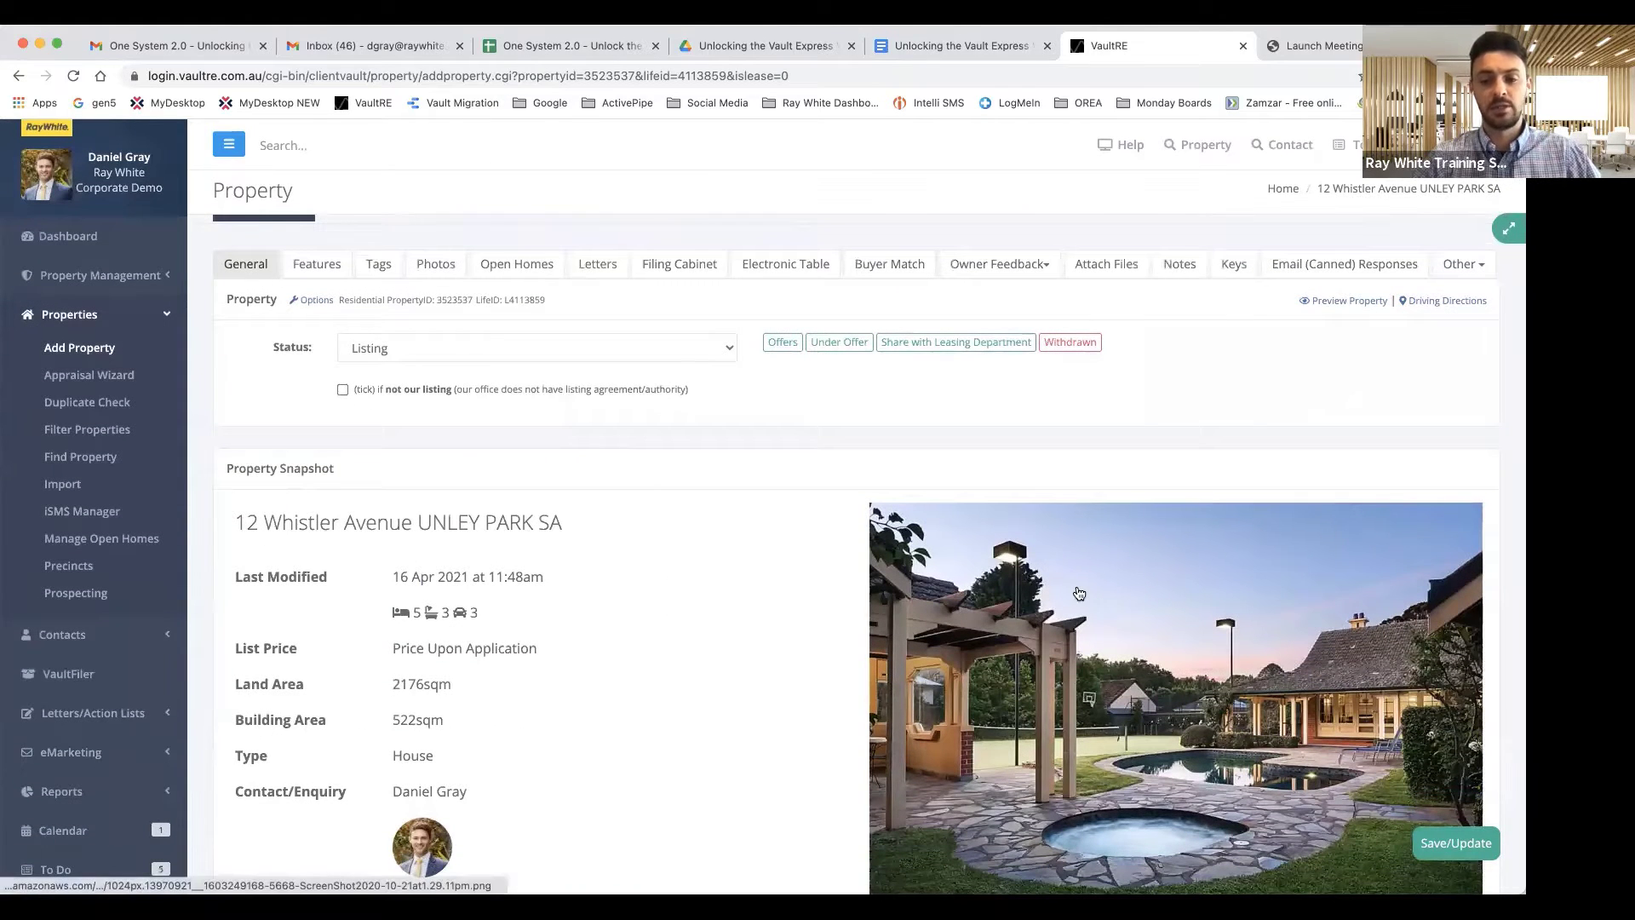
scroll(623, 577, down, 1)
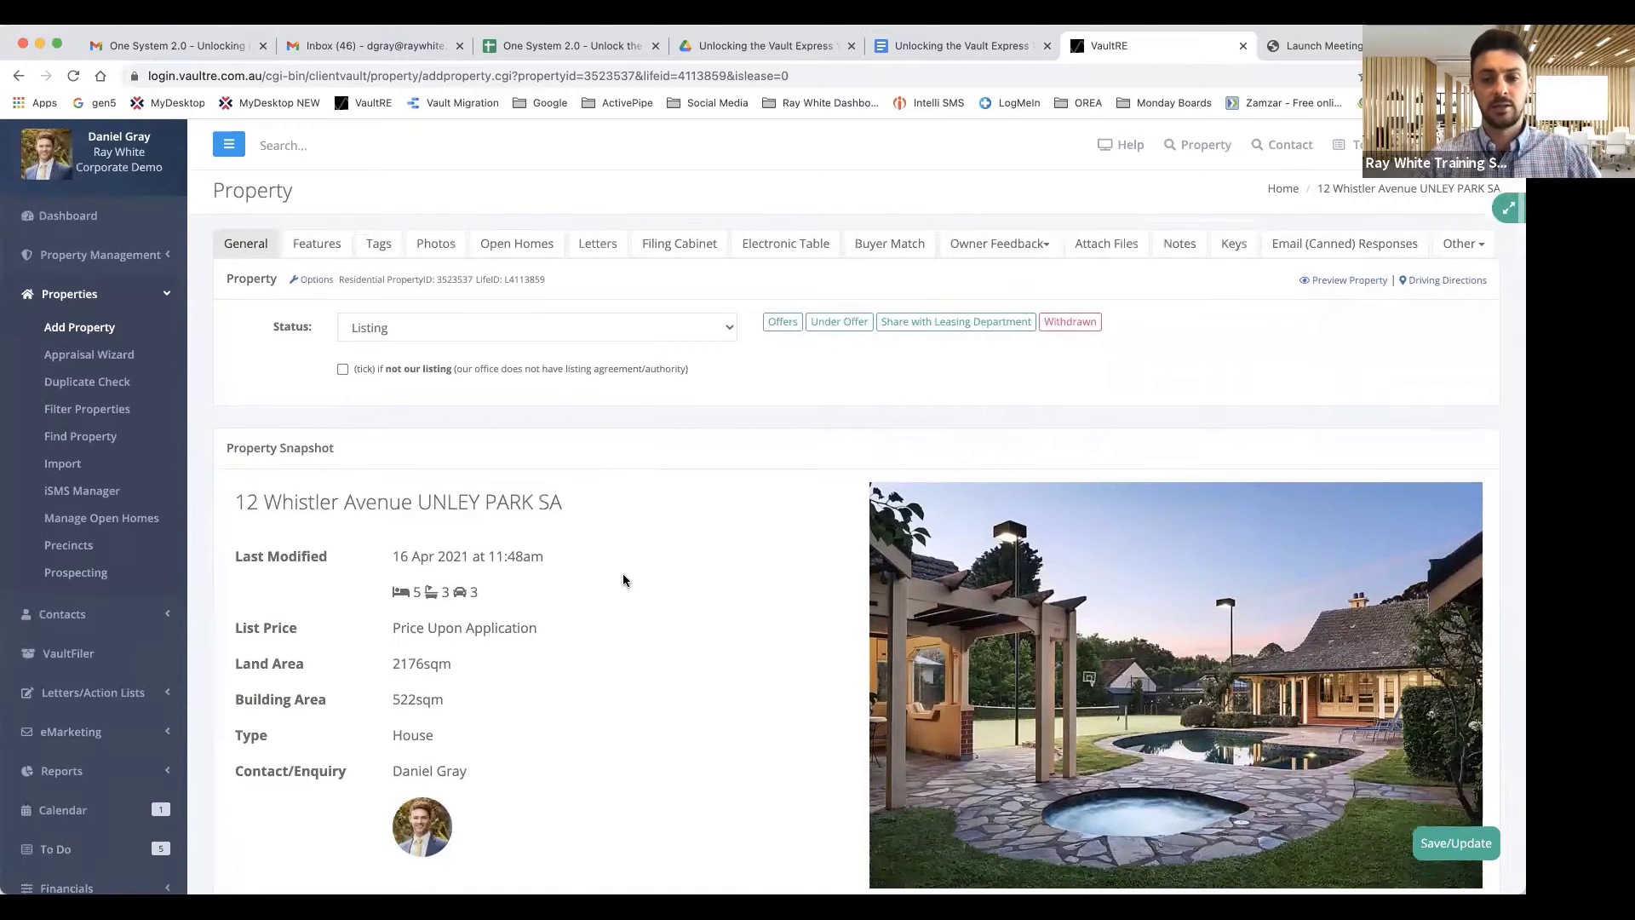
scroll(623, 580, up, 1)
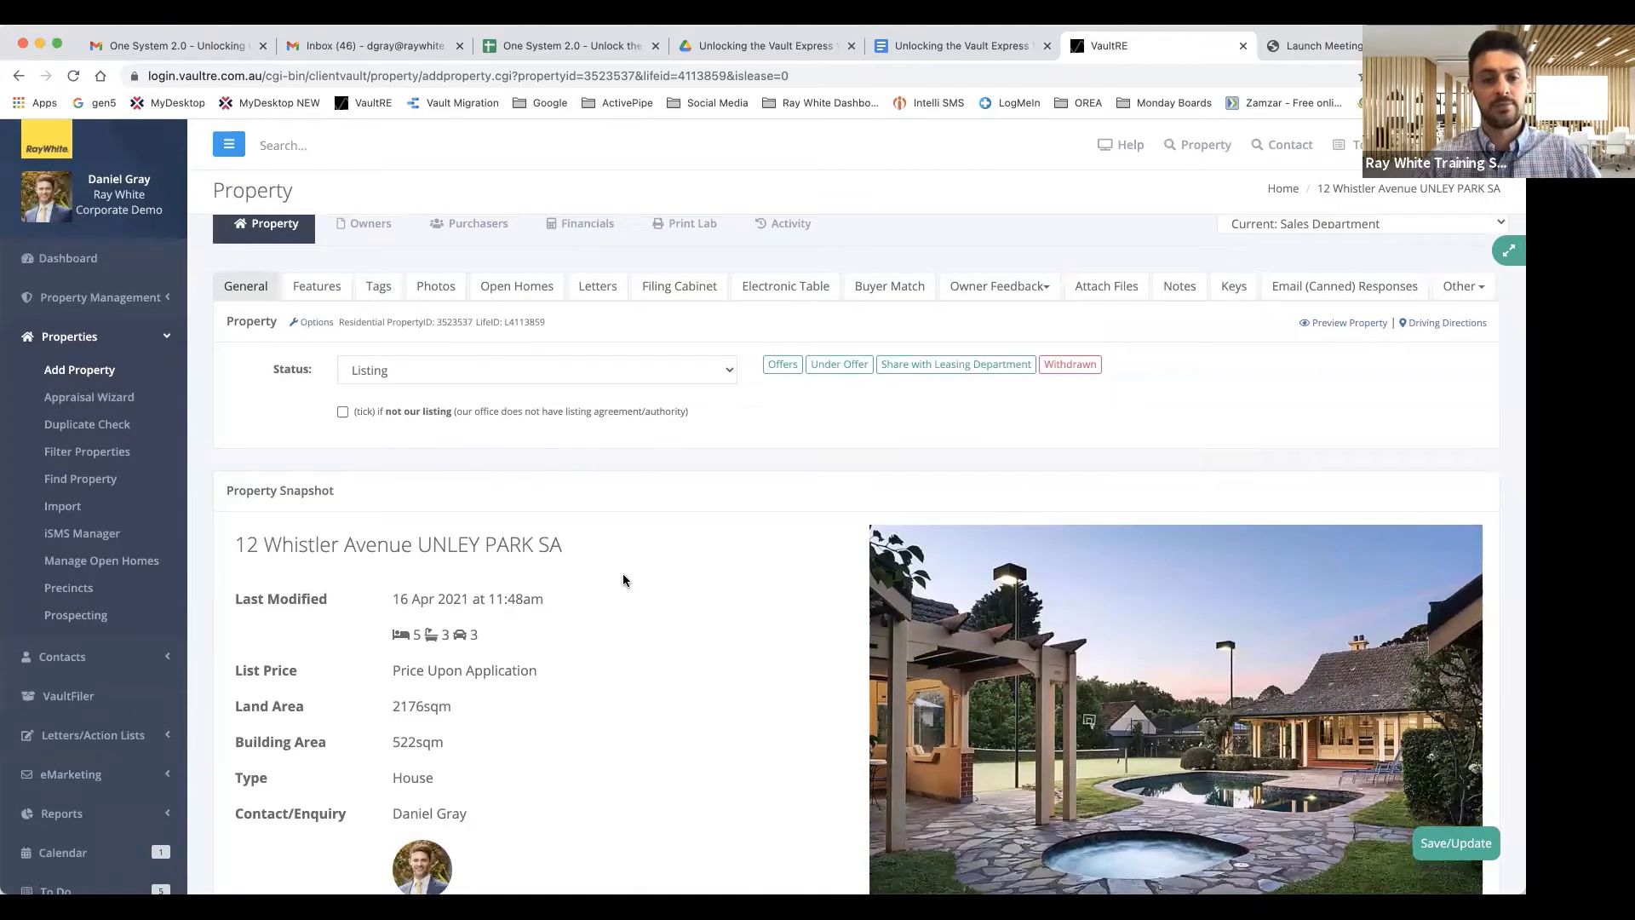
scroll(541, 481, up, 1)
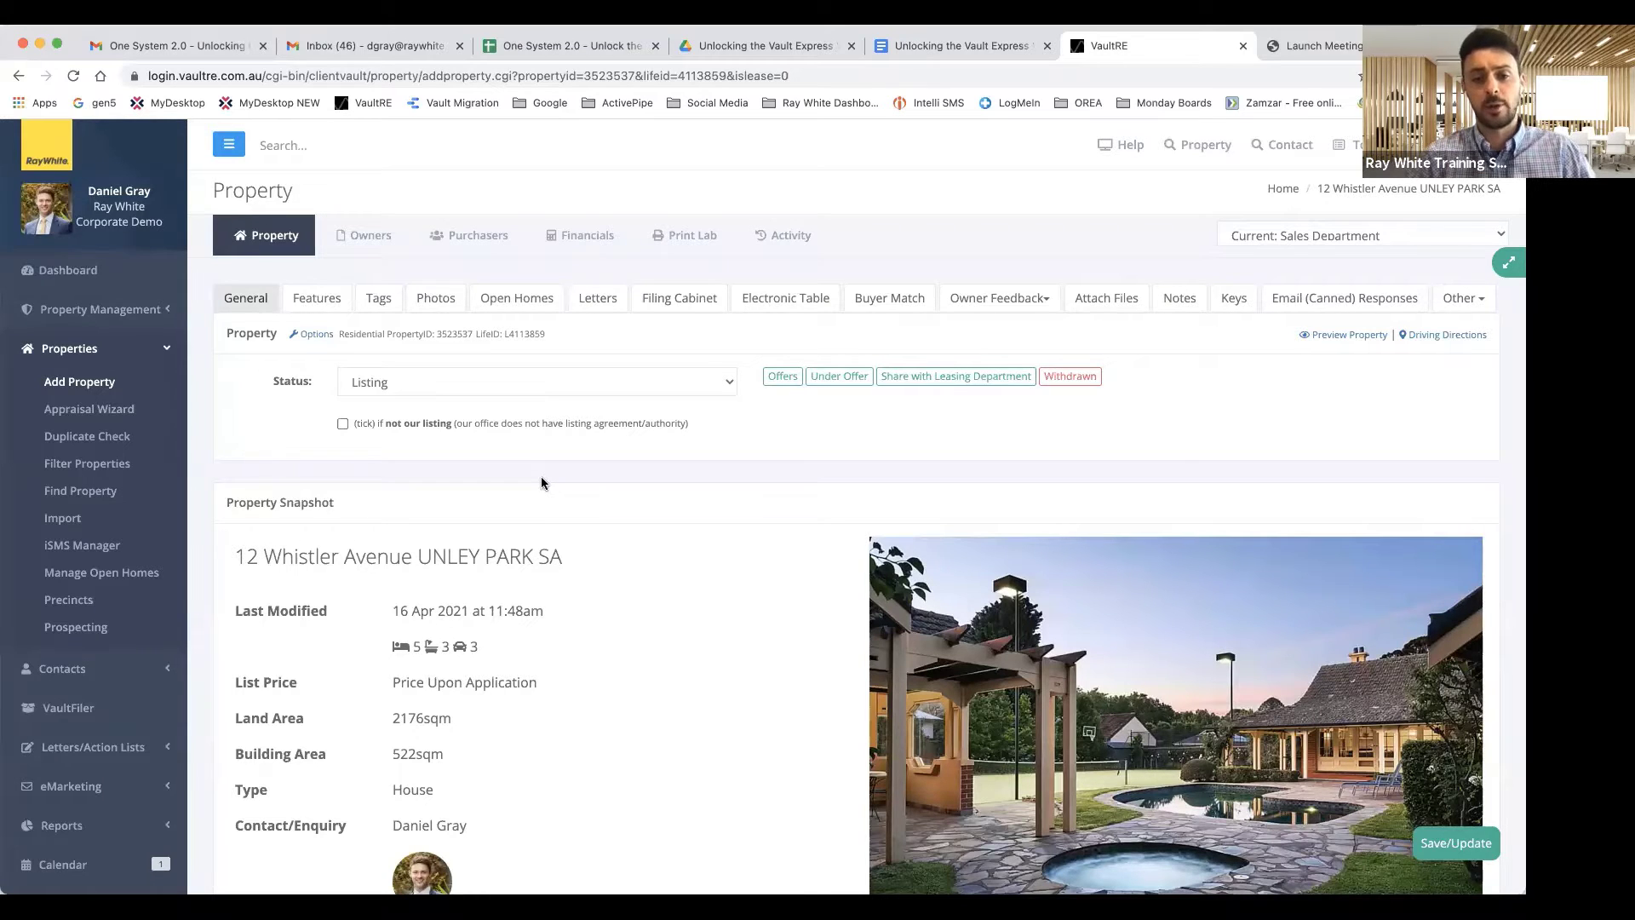
Add and save an open home for 16/04/2021 starting at 5:00 PM.
click(509, 299)
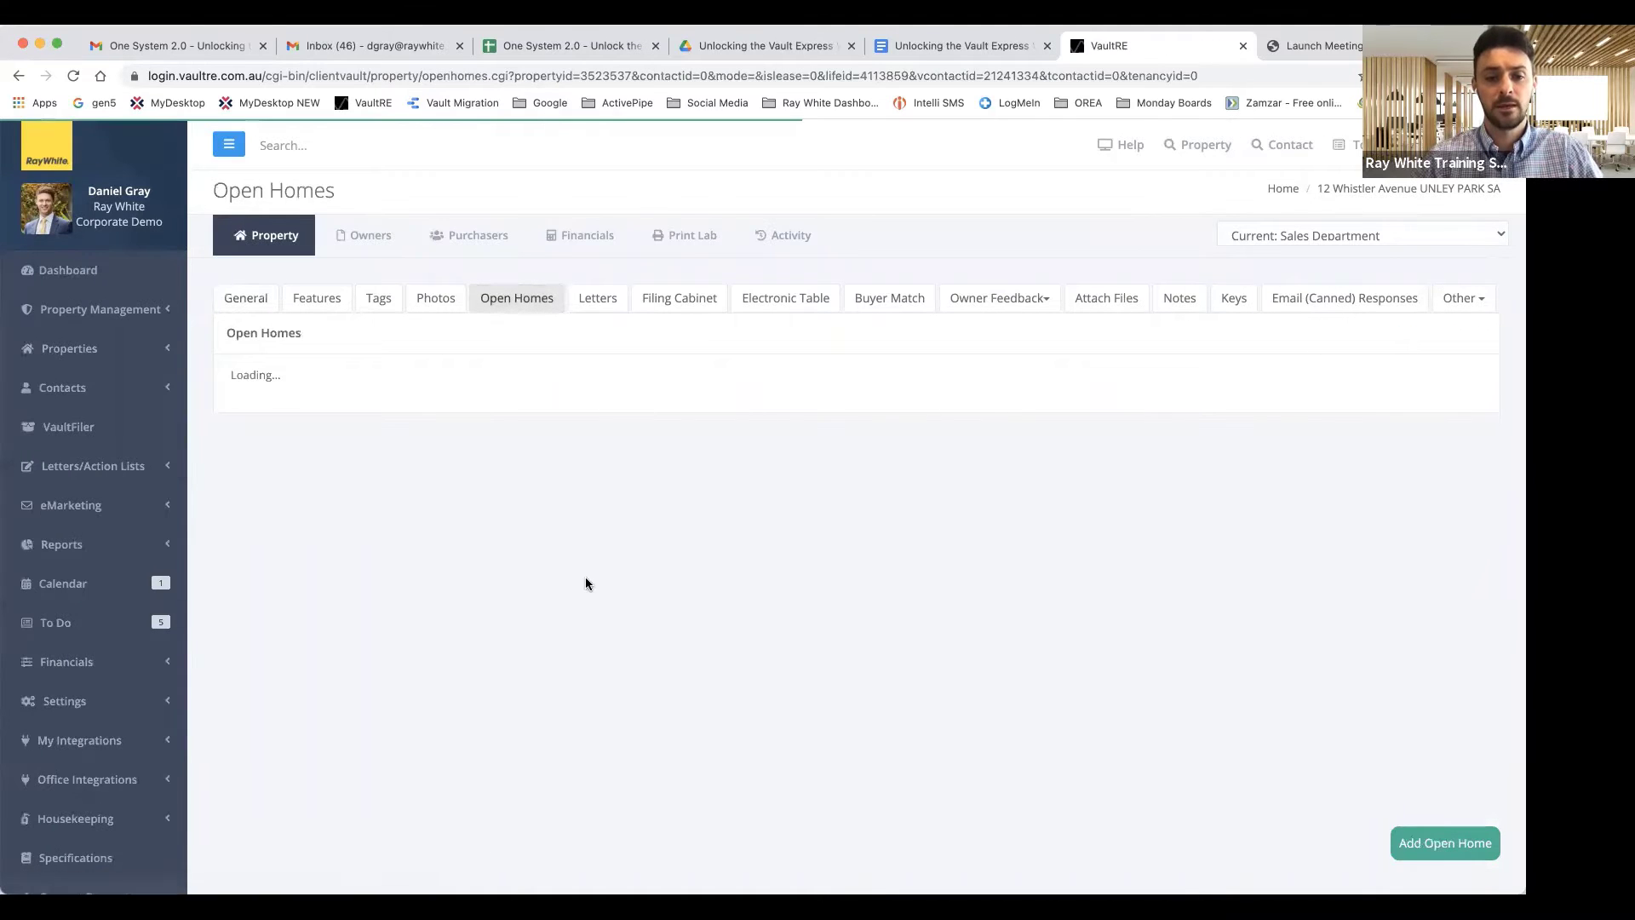
click(1445, 843)
click(671, 255)
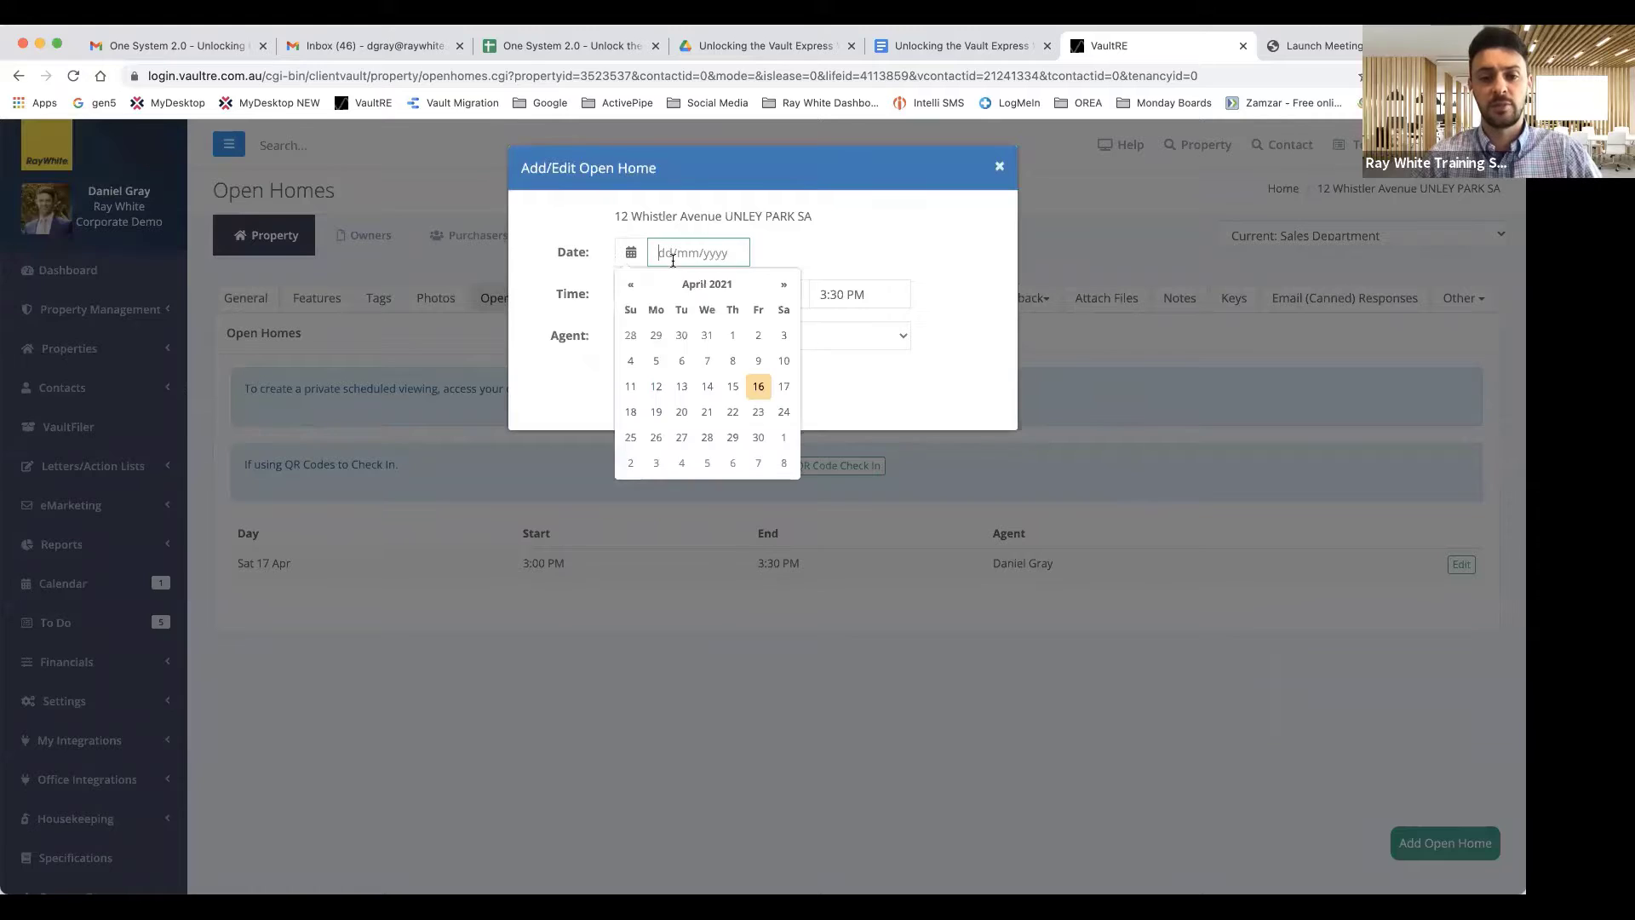
click(756, 389)
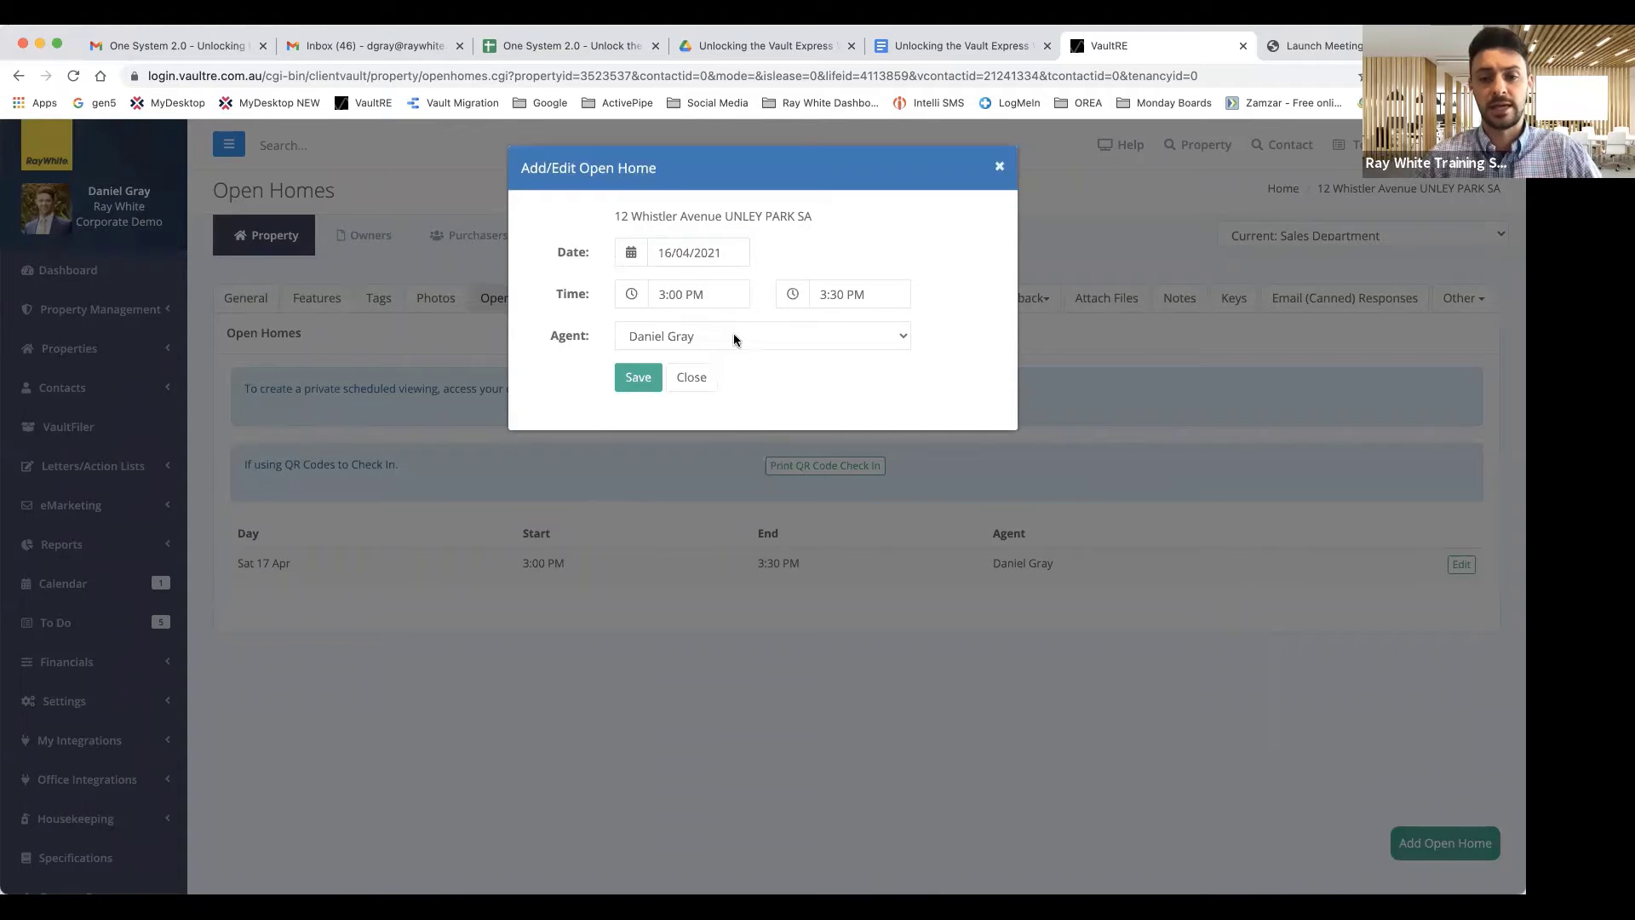
click(678, 296)
click(746, 512)
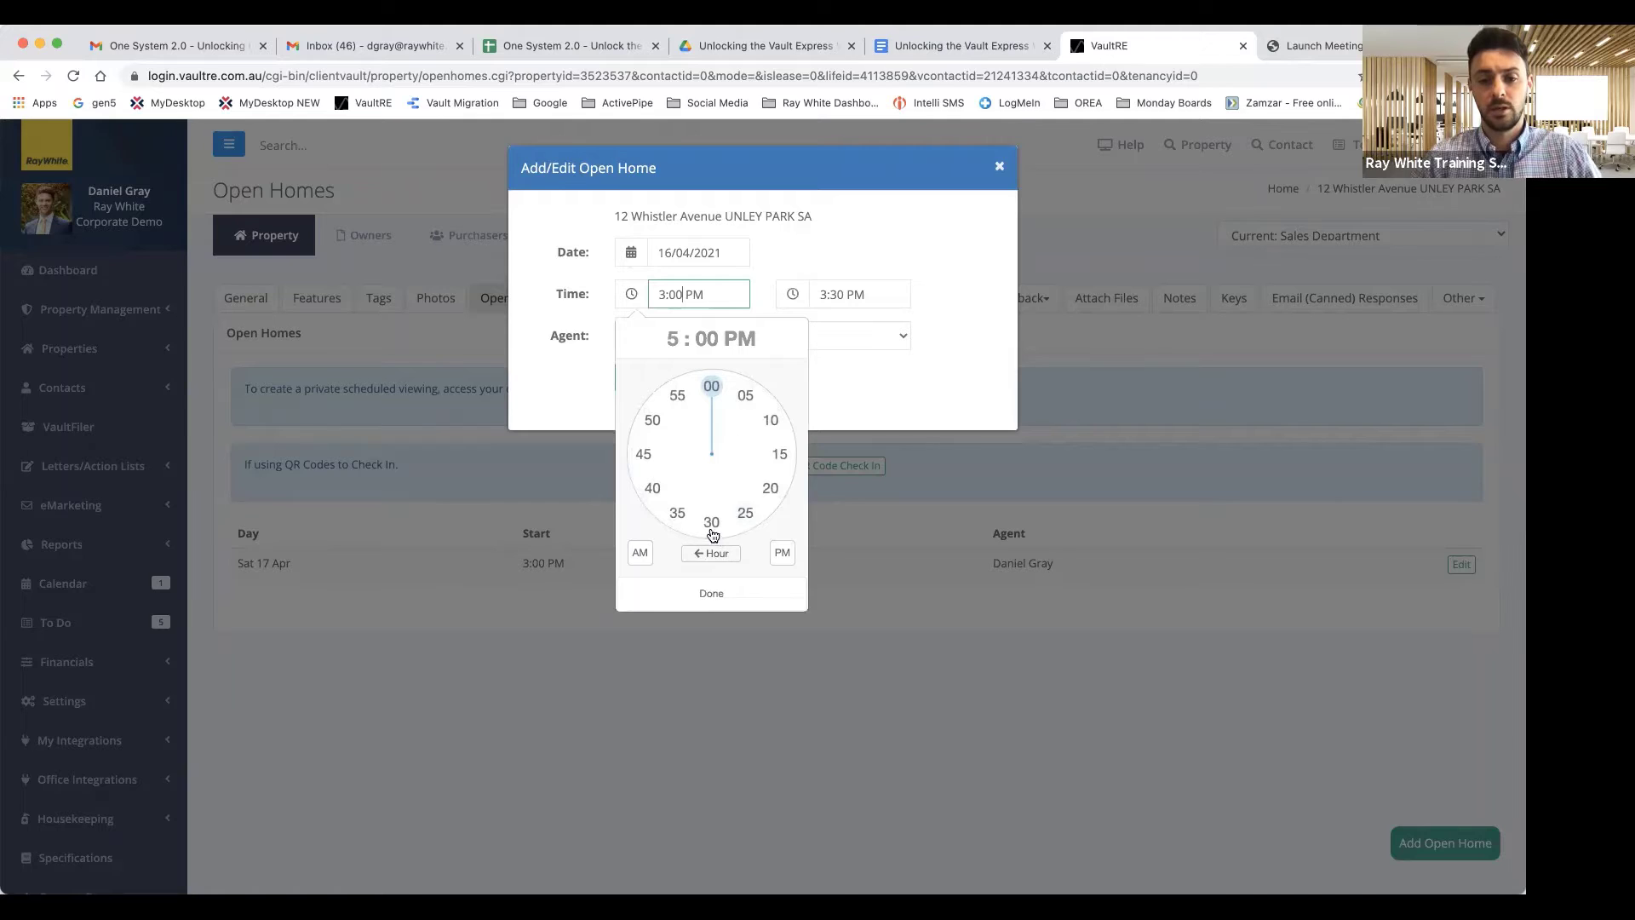
click(710, 523)
click(712, 390)
click(711, 593)
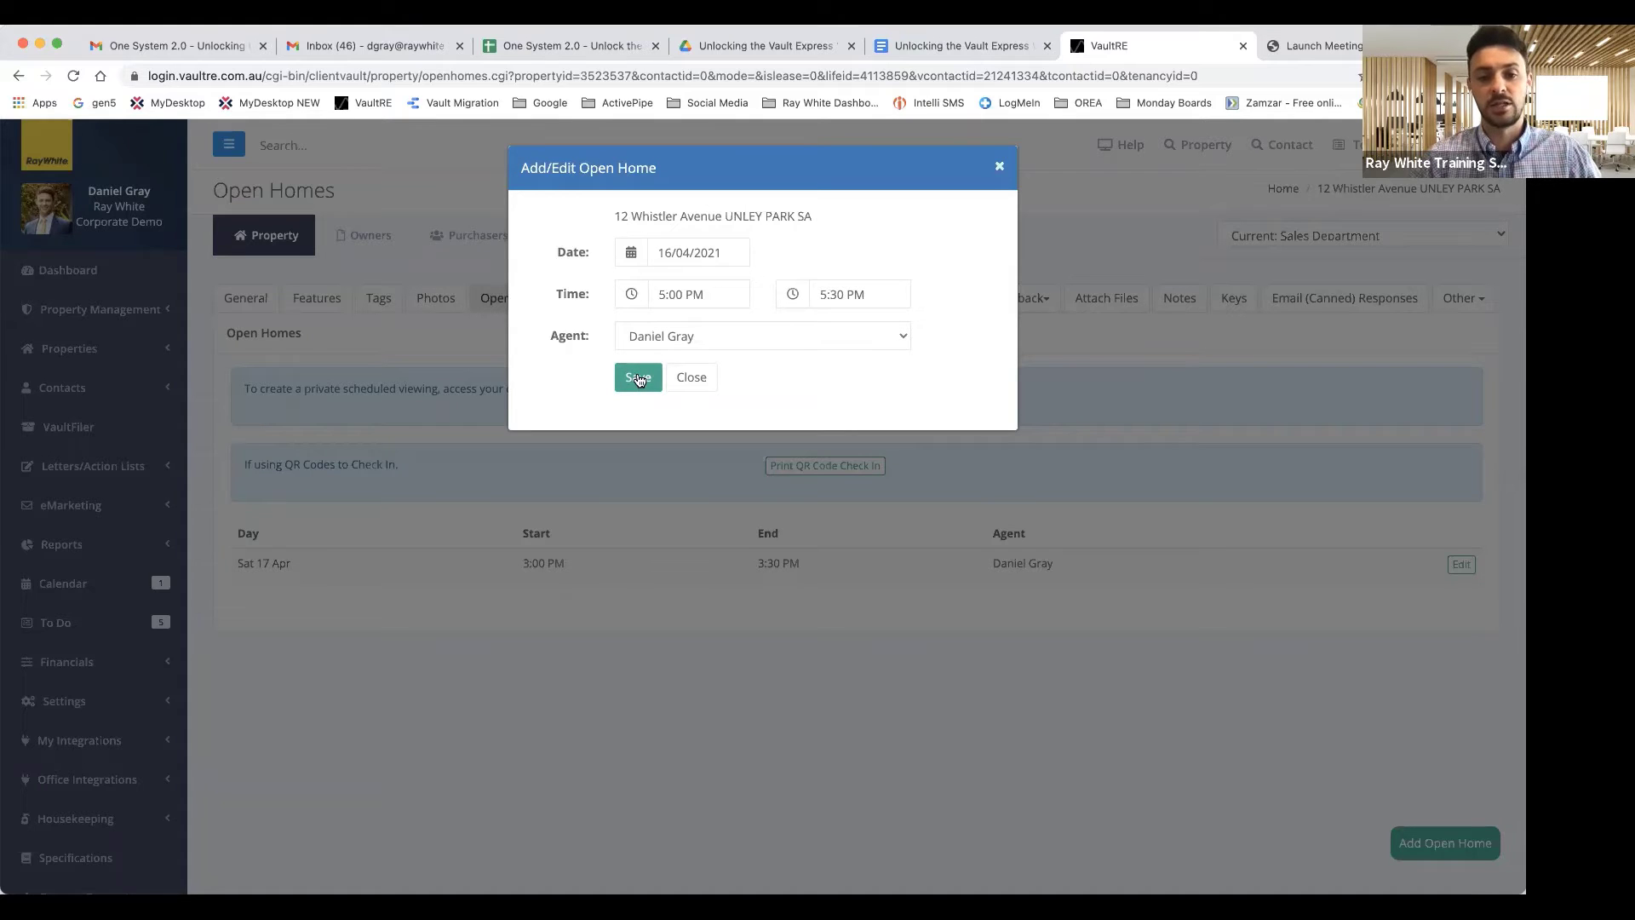
click(638, 377)
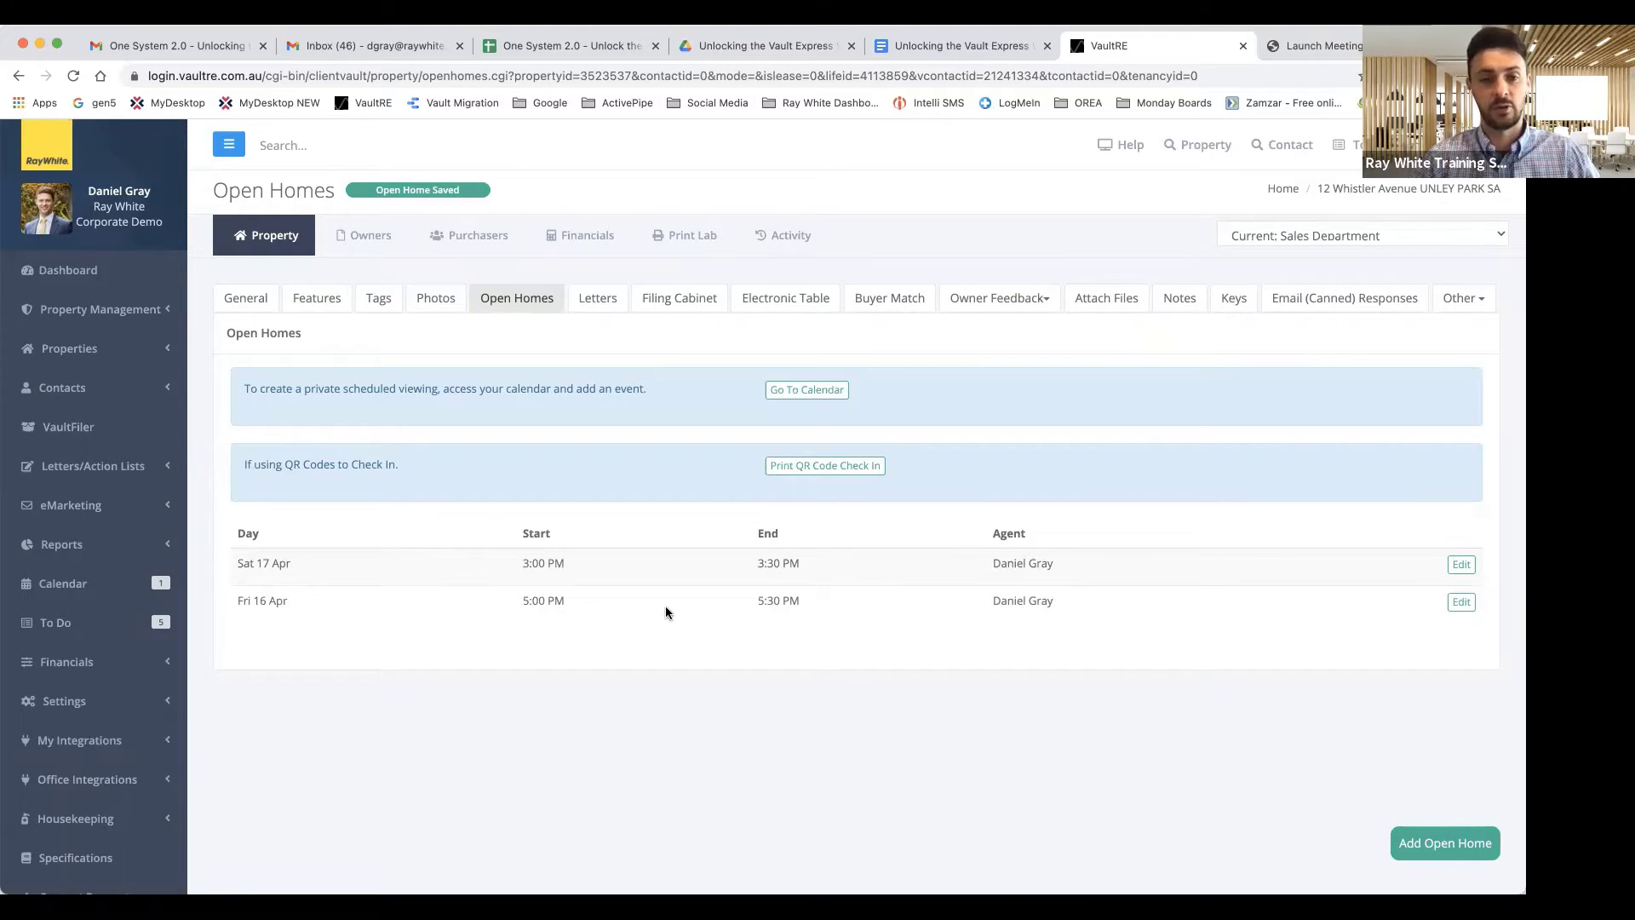
Open Manage Open Homes and filter the list to one agent's open homes.
click(245, 298)
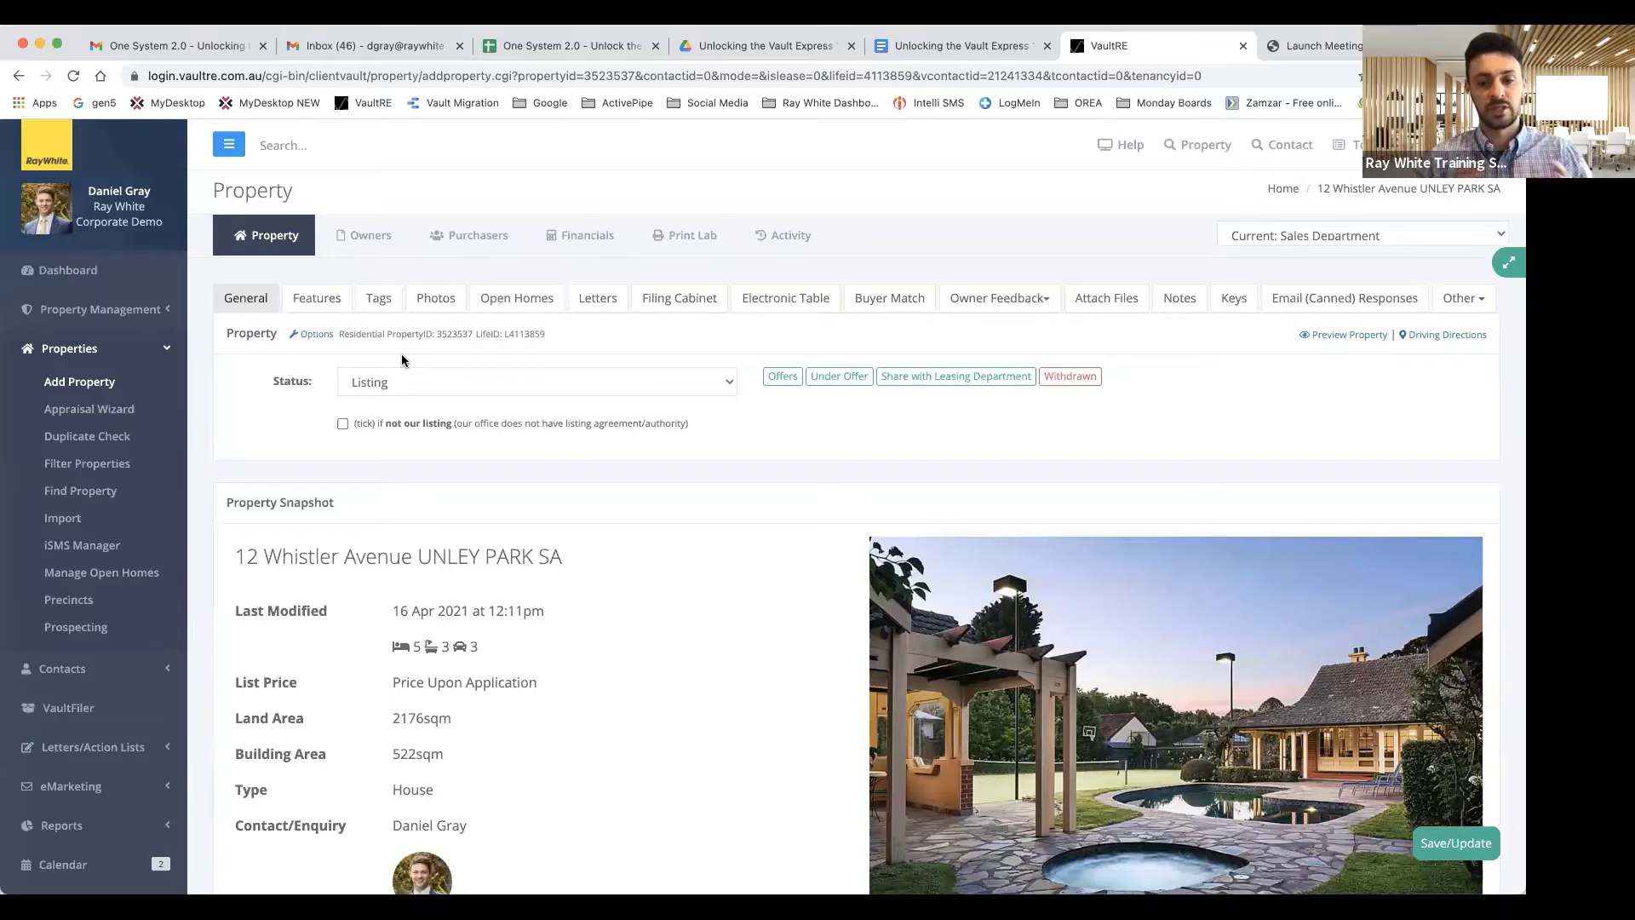
click(103, 573)
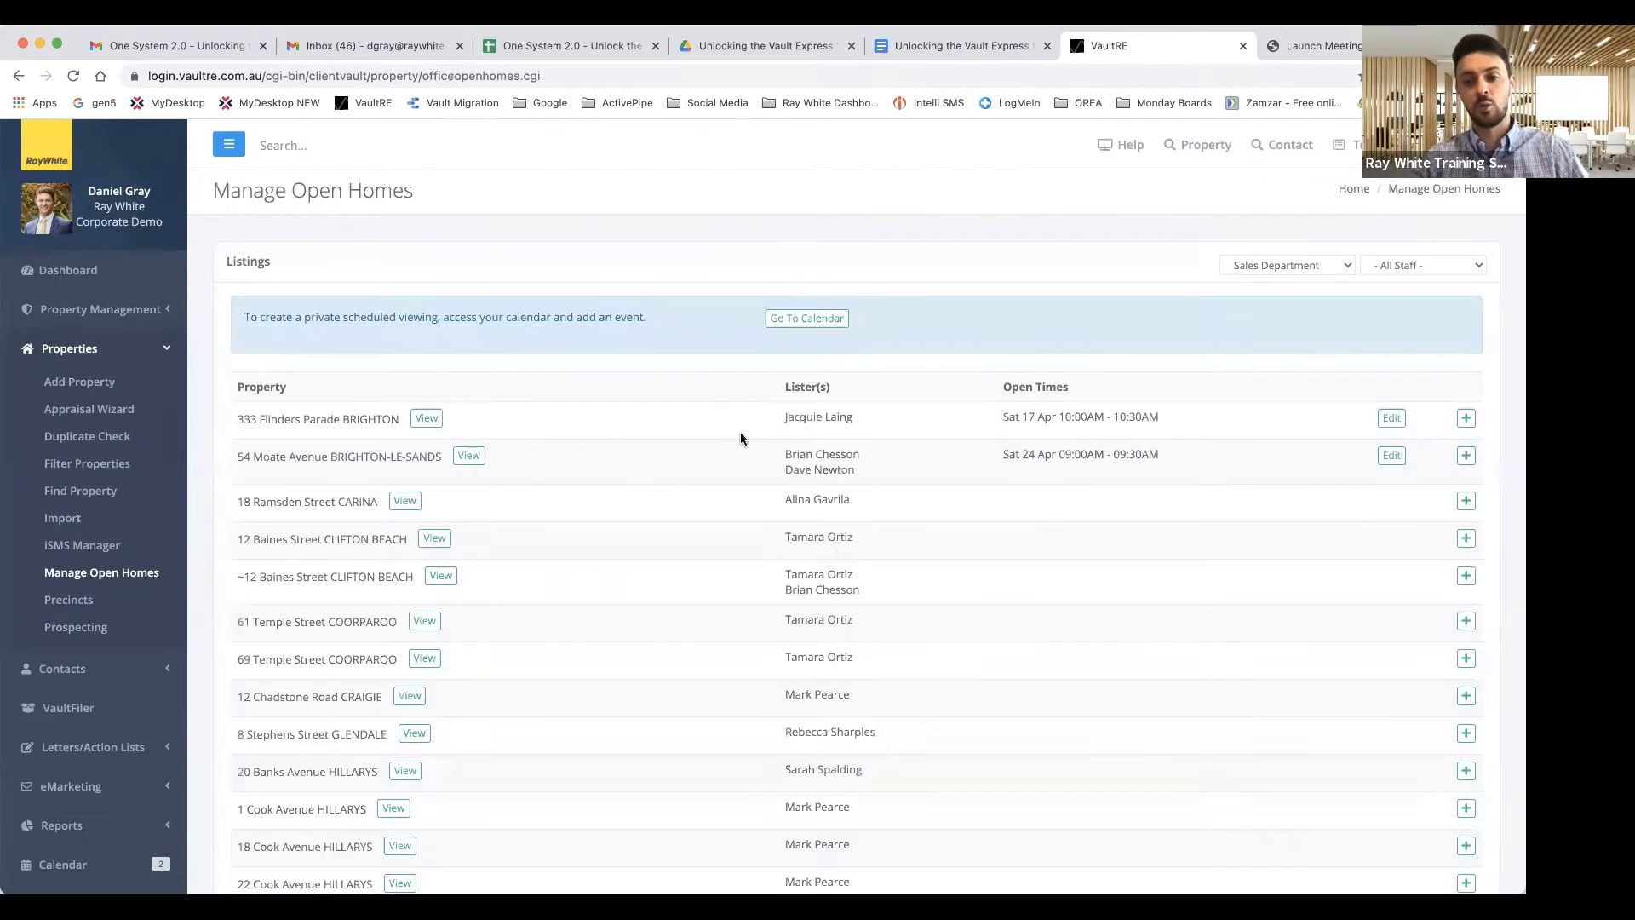
click(1433, 267)
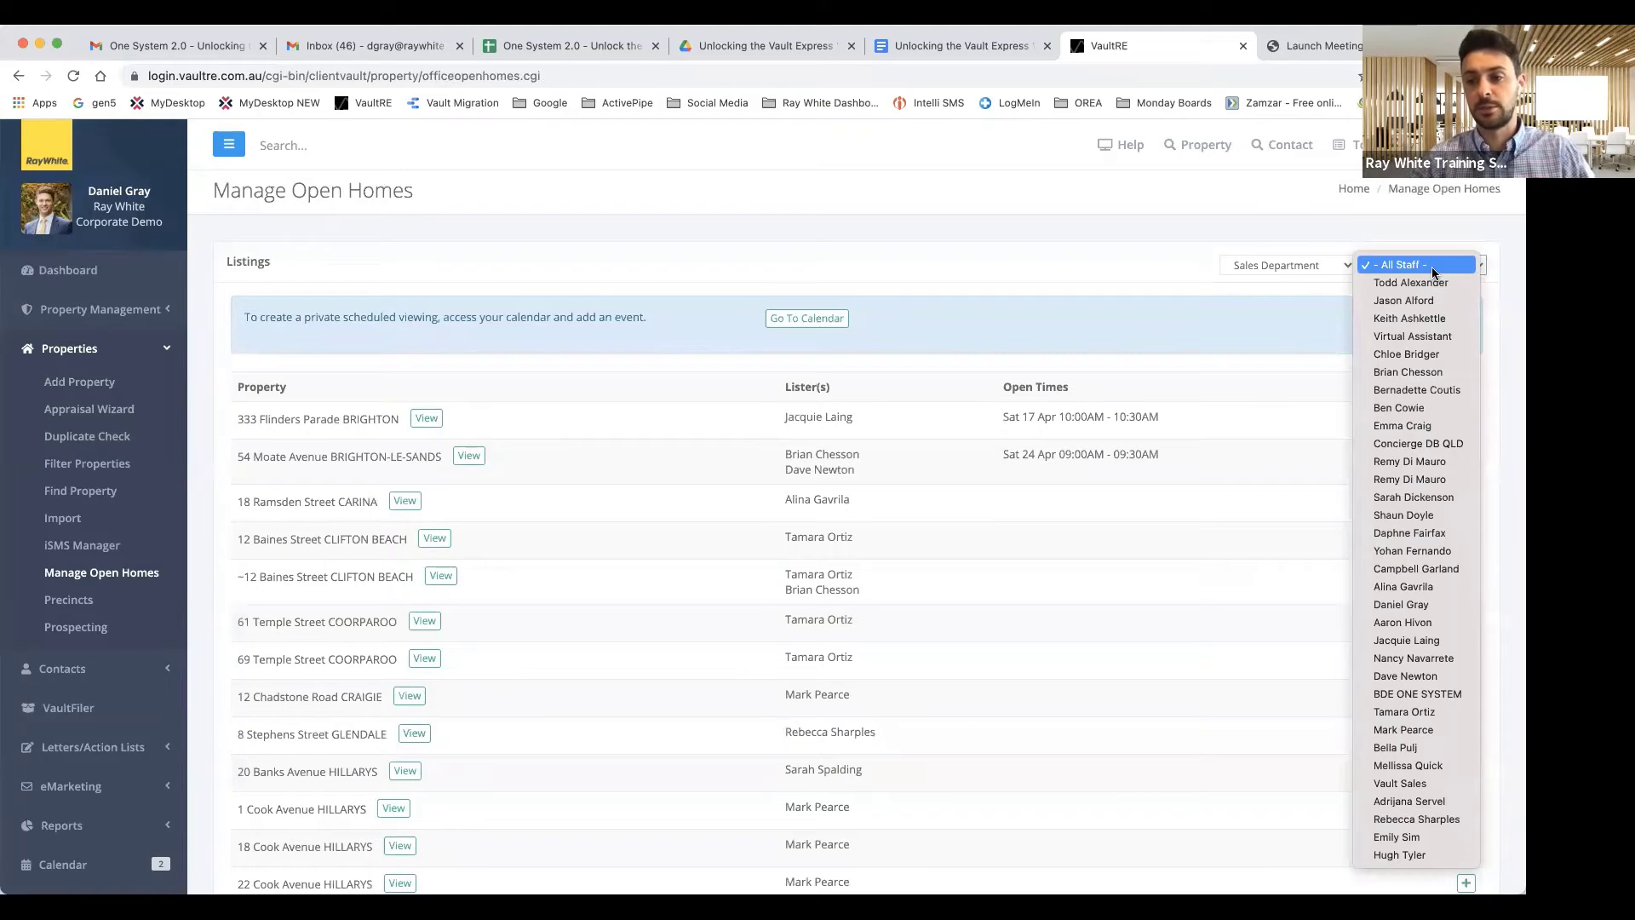
click(1413, 604)
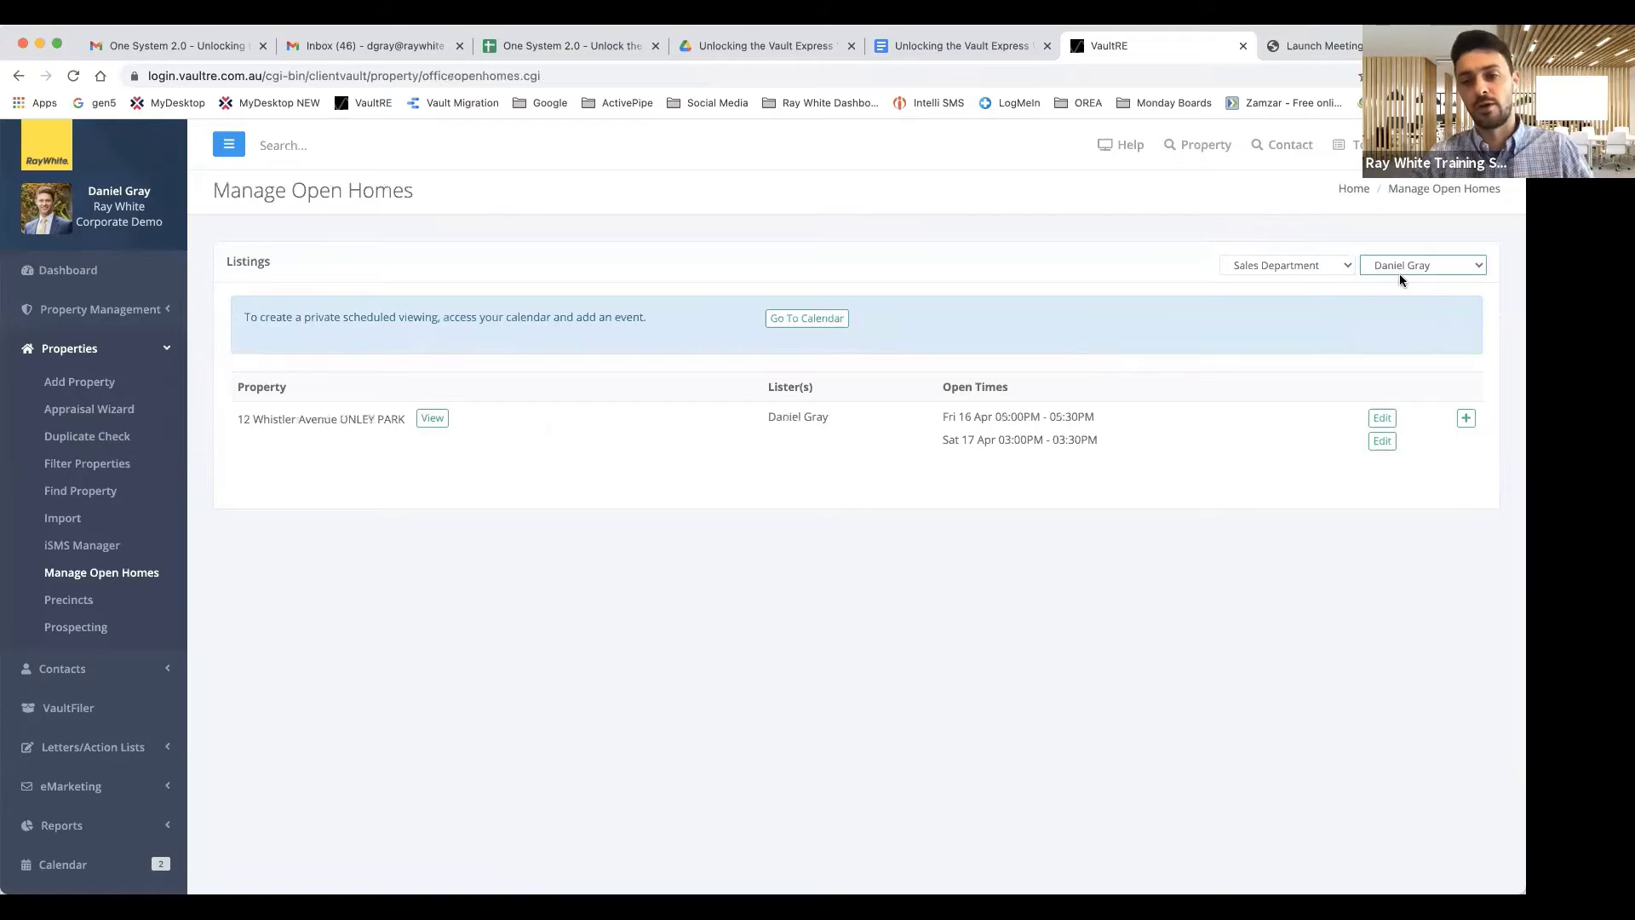
click(1448, 265)
scroll(1417, 207, up, 3)
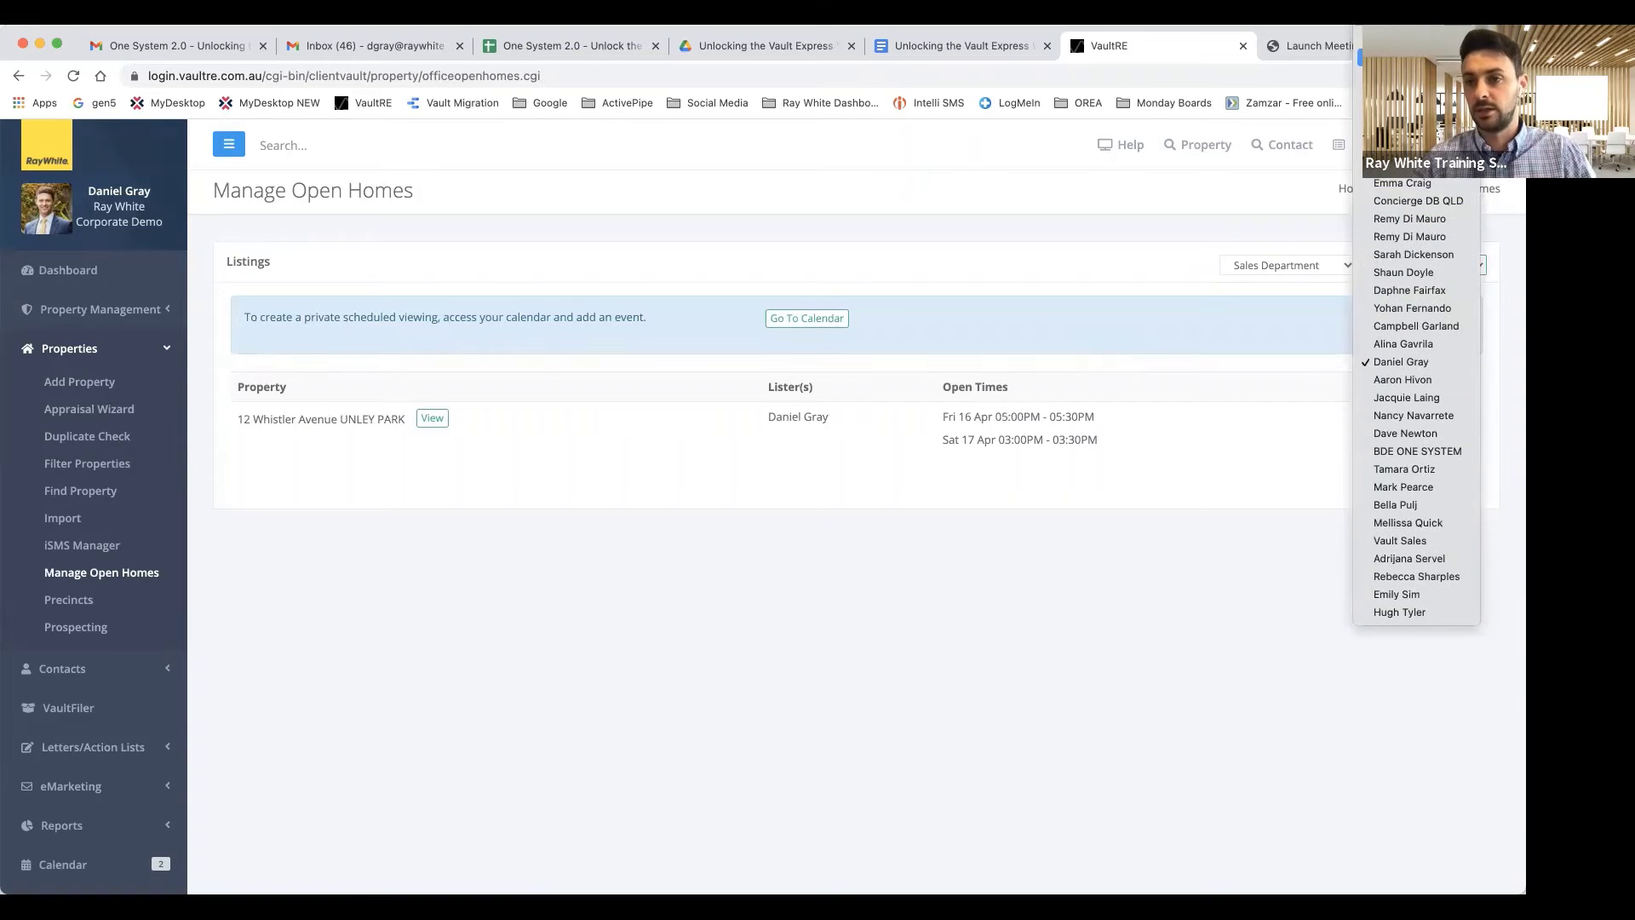
click(1405, 27)
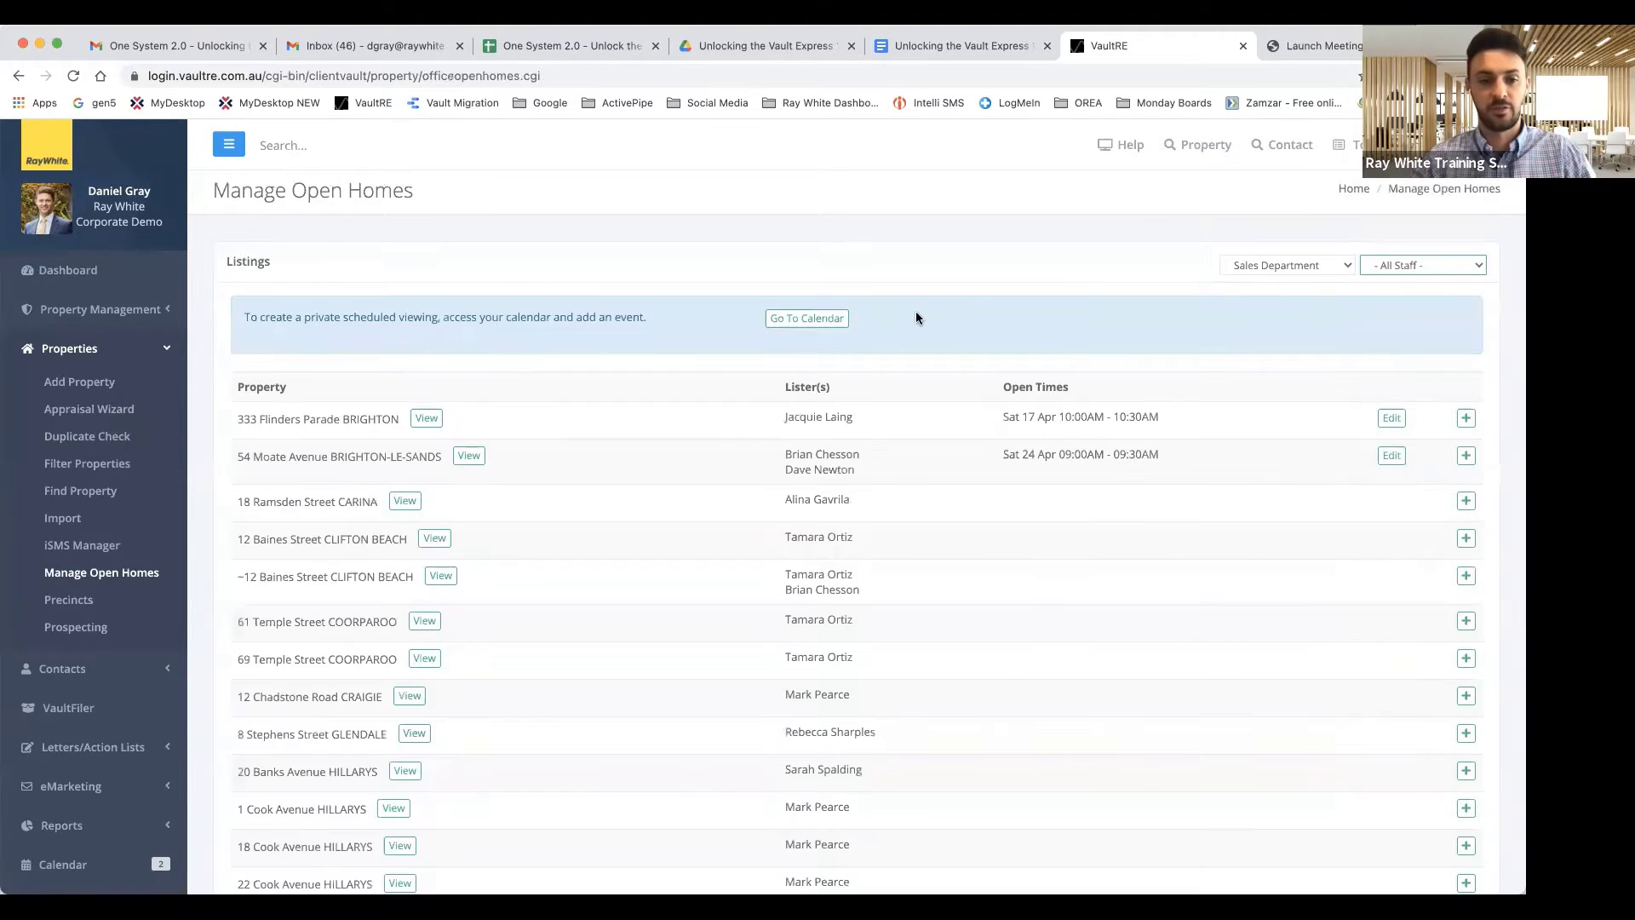
scroll(443, 412, down, 1)
scroll(442, 412, down, 1)
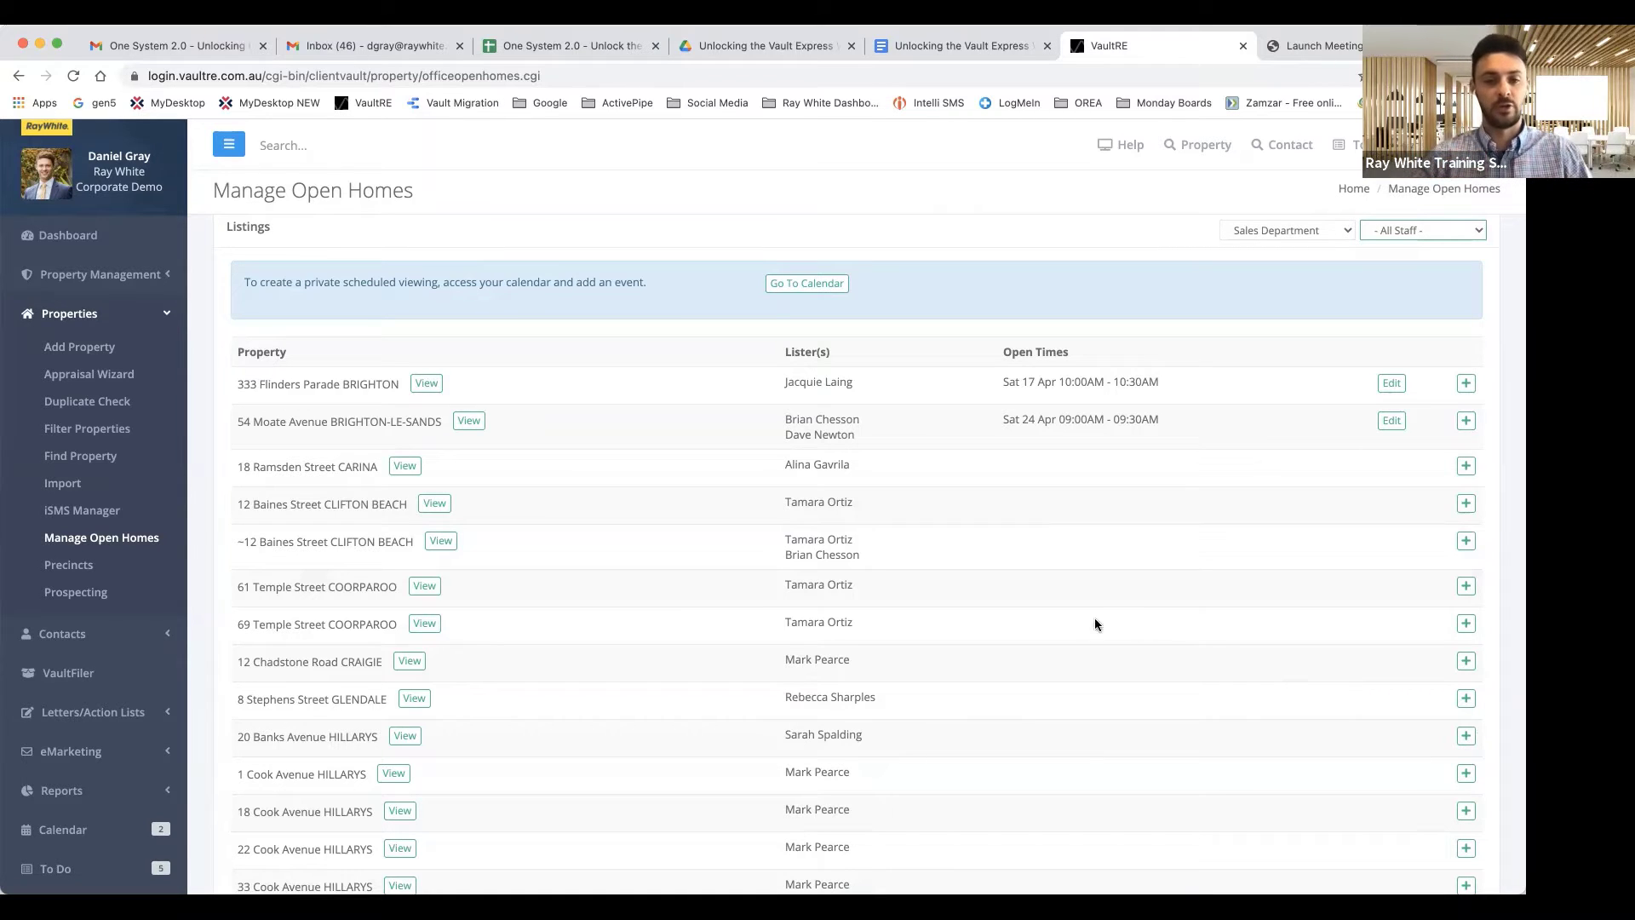
scroll(728, 589, up, 2)
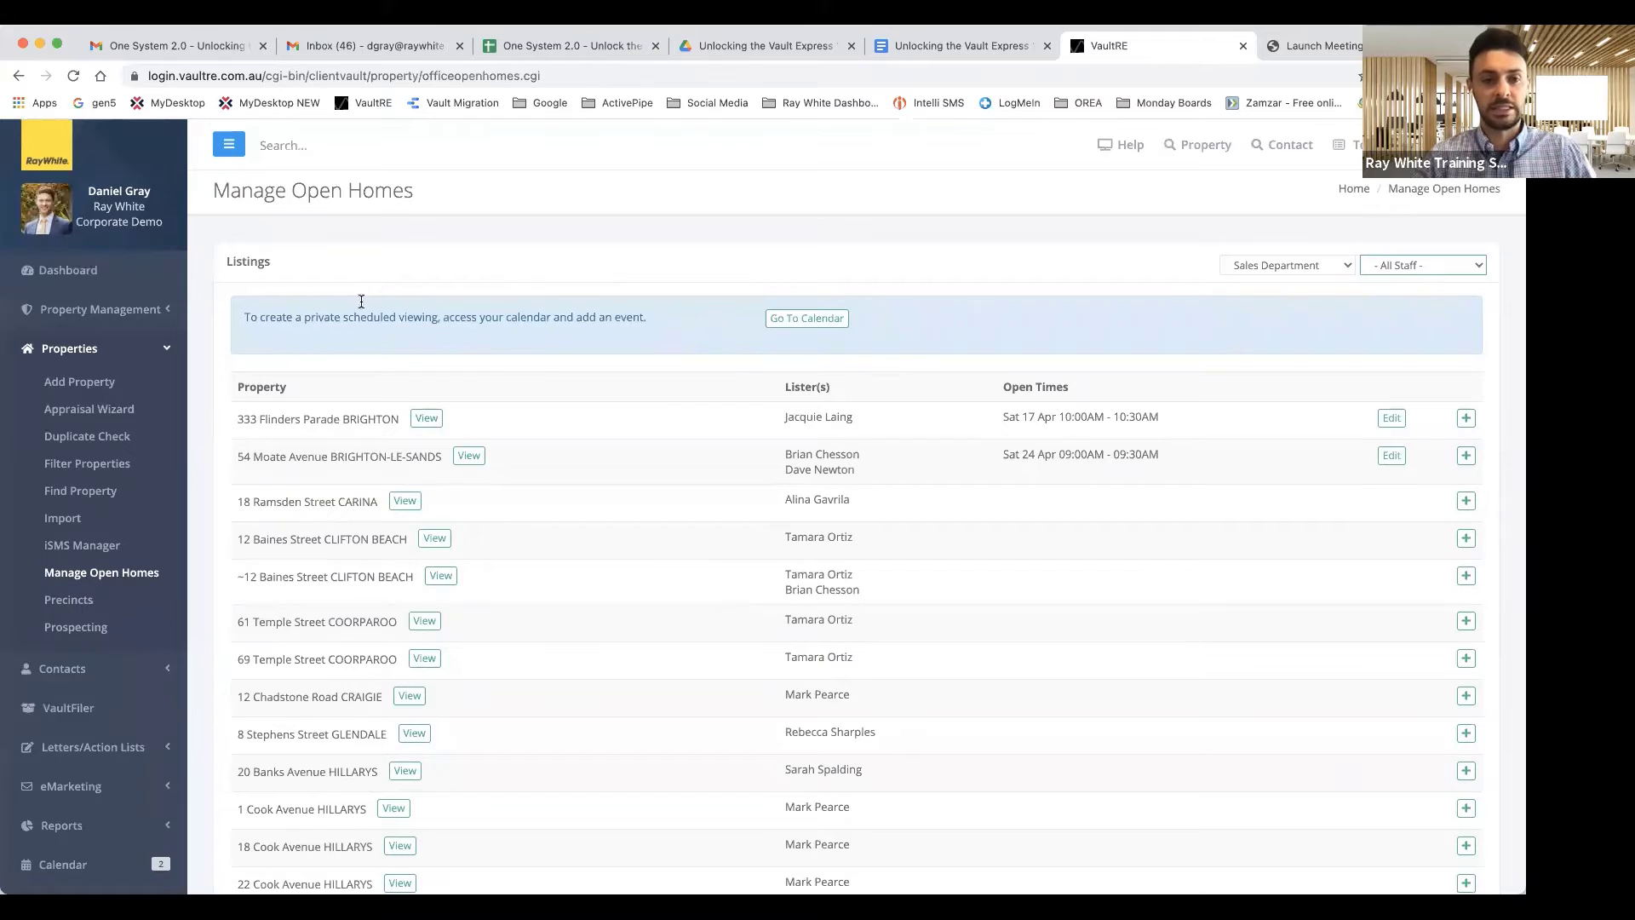
click(18, 77)
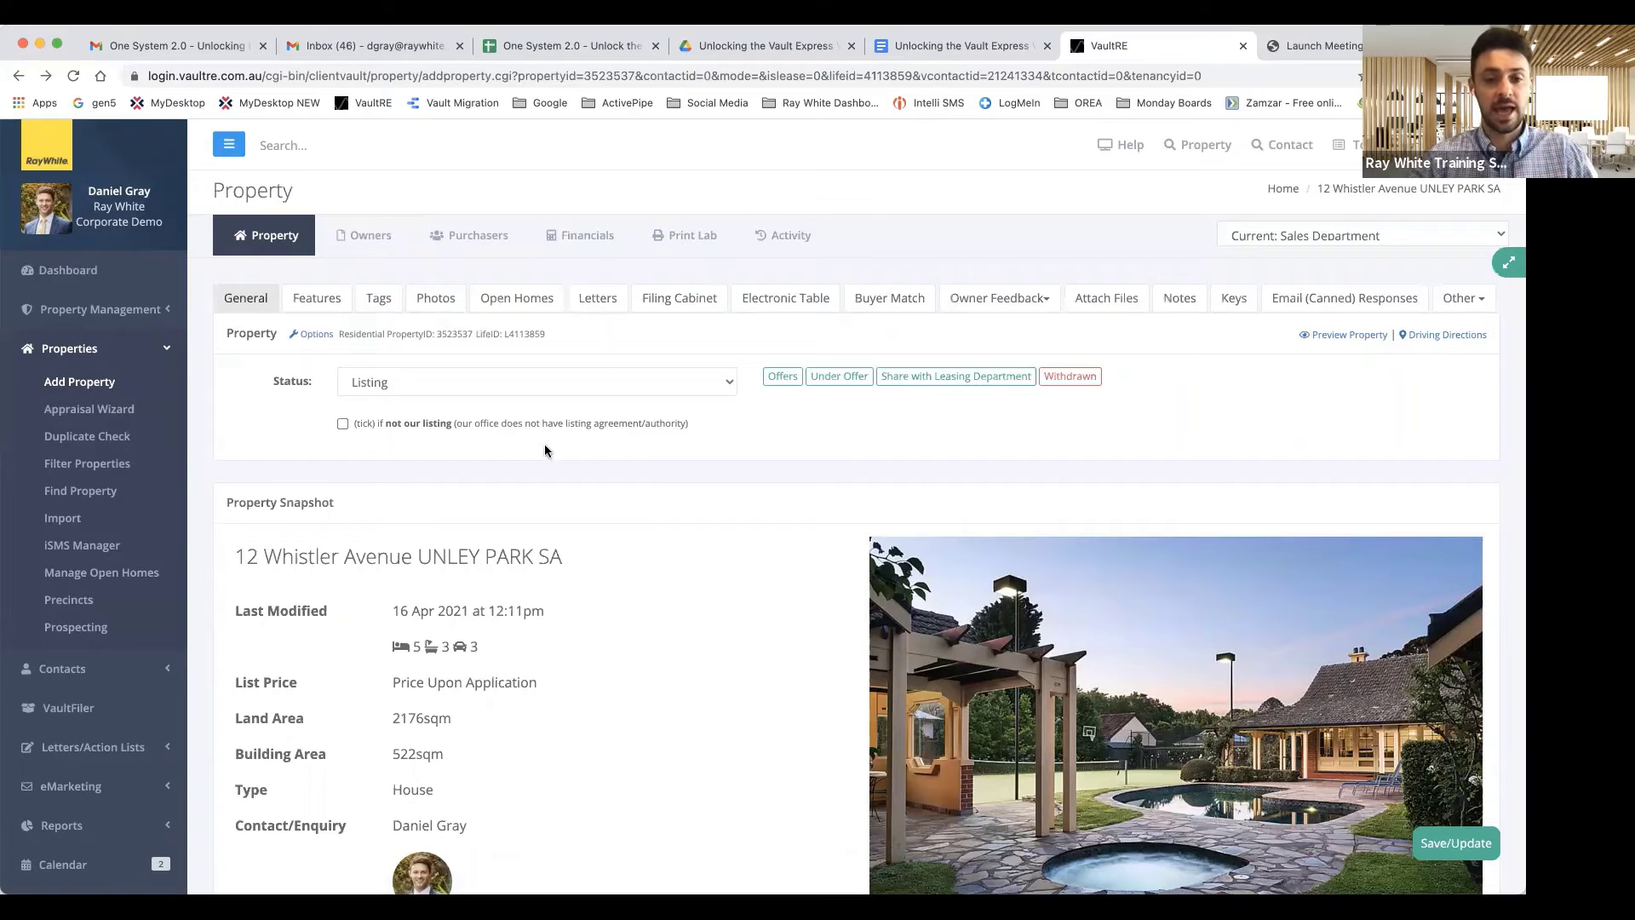
scroll(544, 443, down, 10)
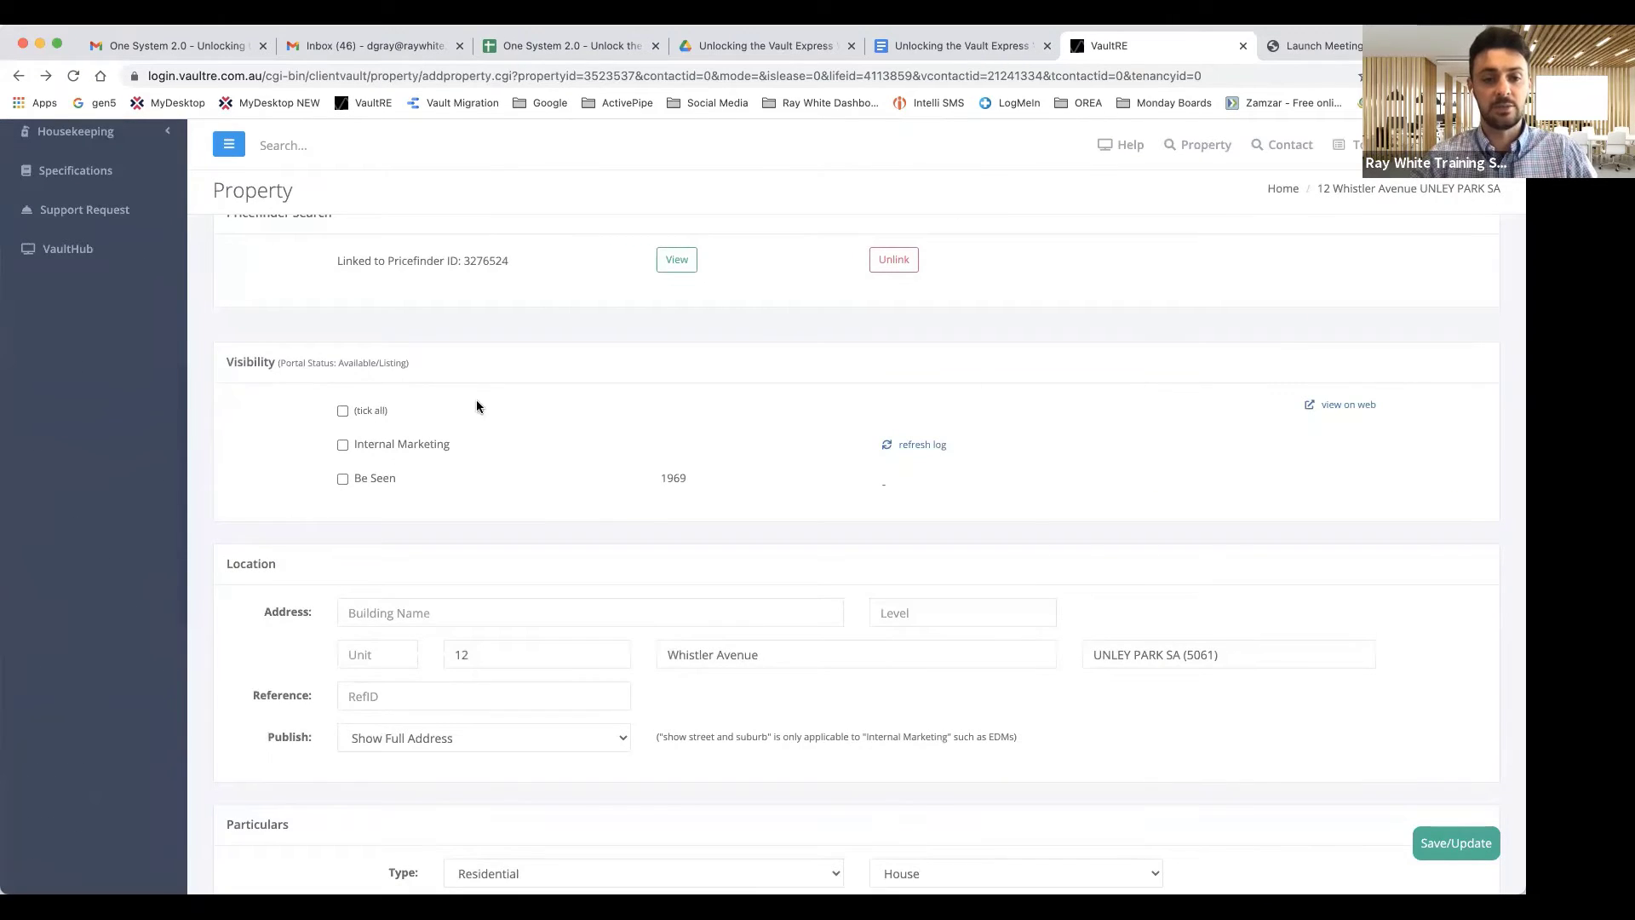
scroll(477, 406, up, 10)
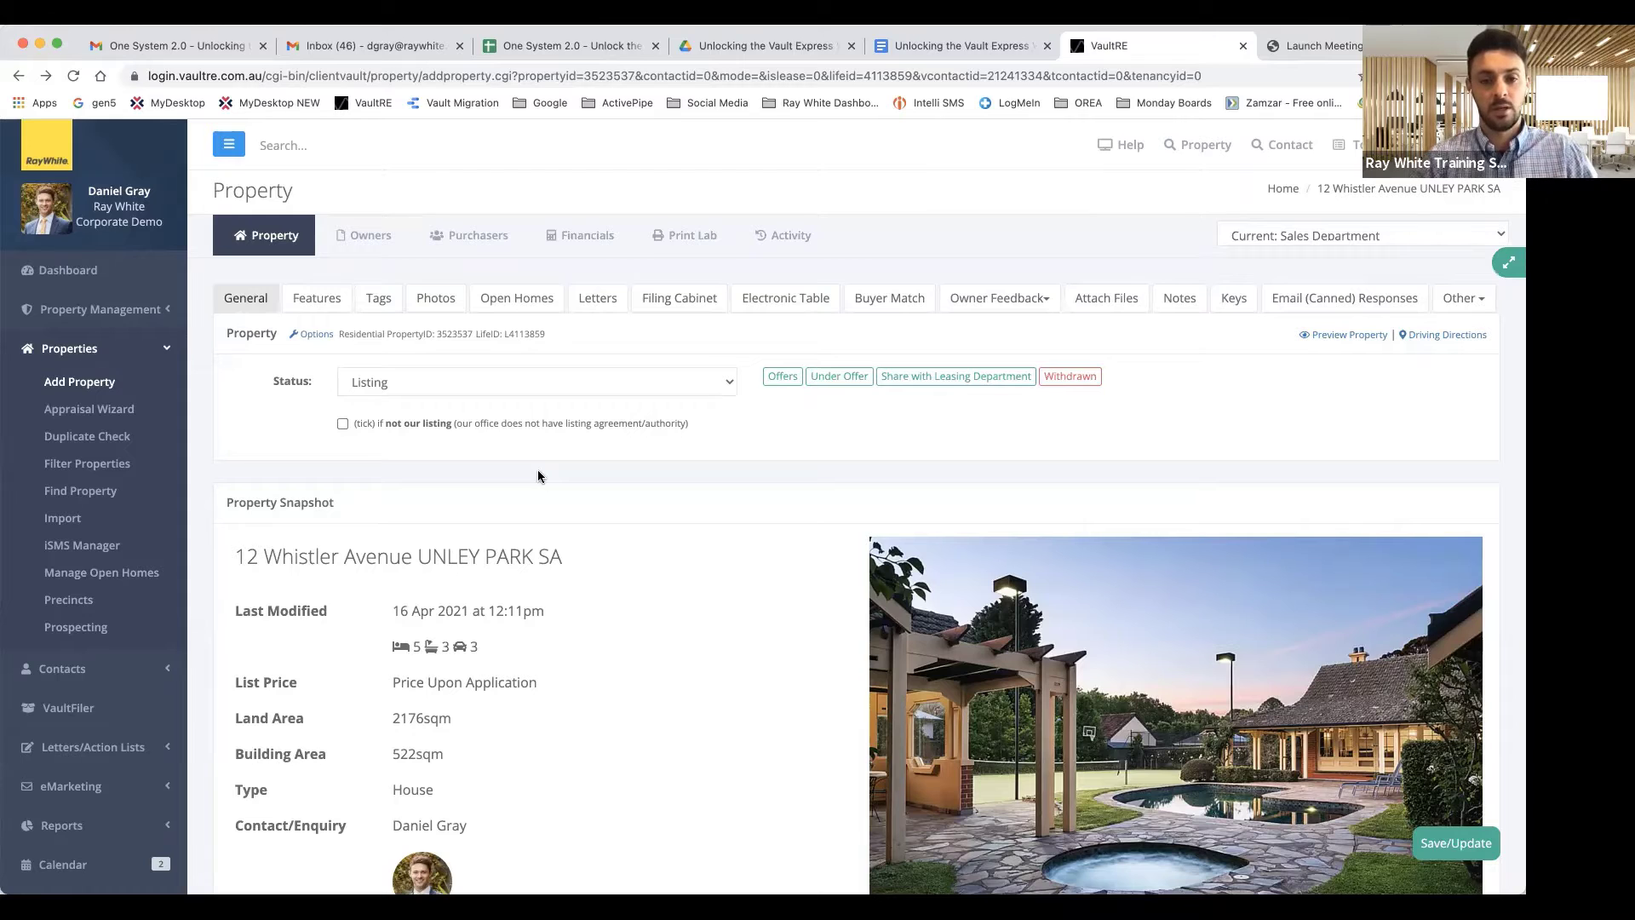
Upload the April 2021 PDF report into the Filing Cabinet's Default Folder.
click(687, 302)
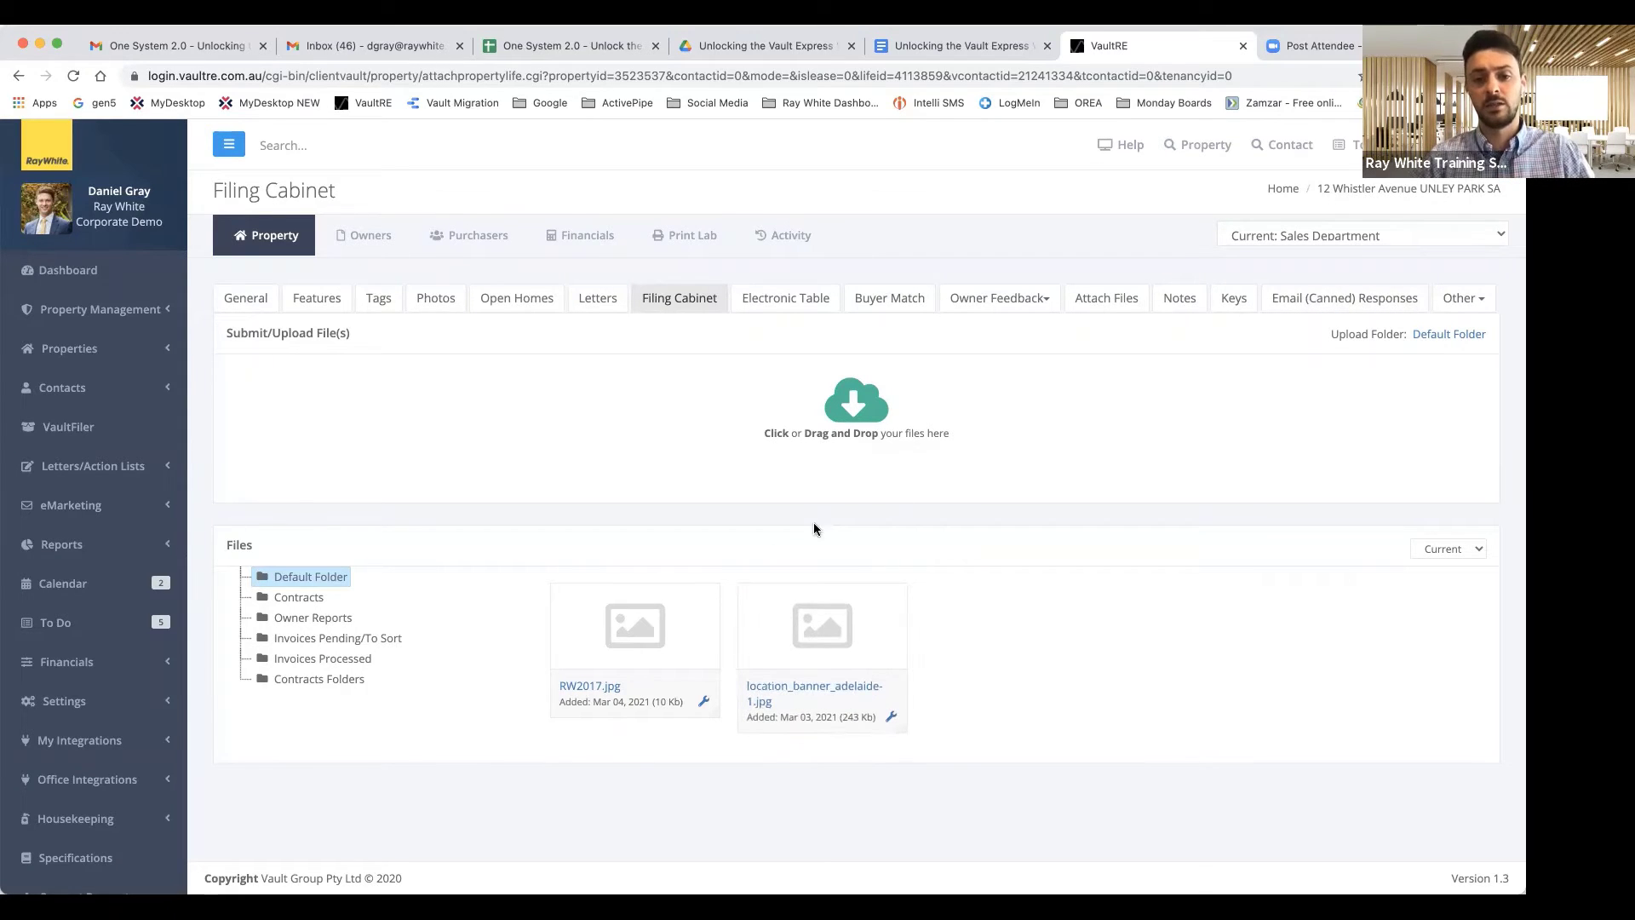
scroll(813, 524, down, 1)
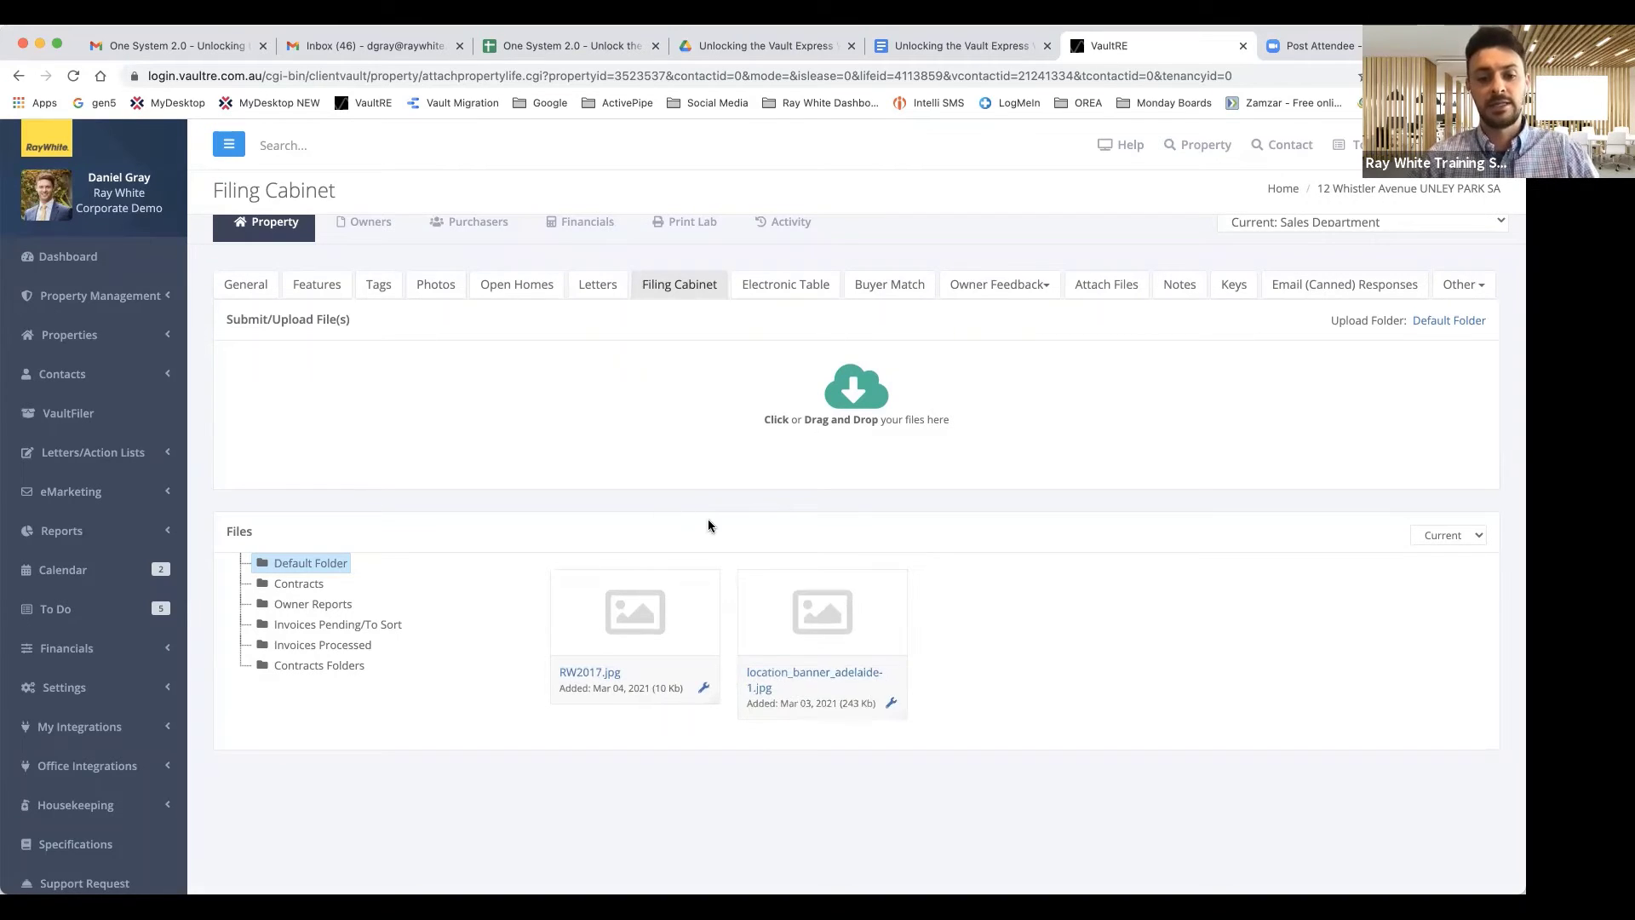
click(856, 402)
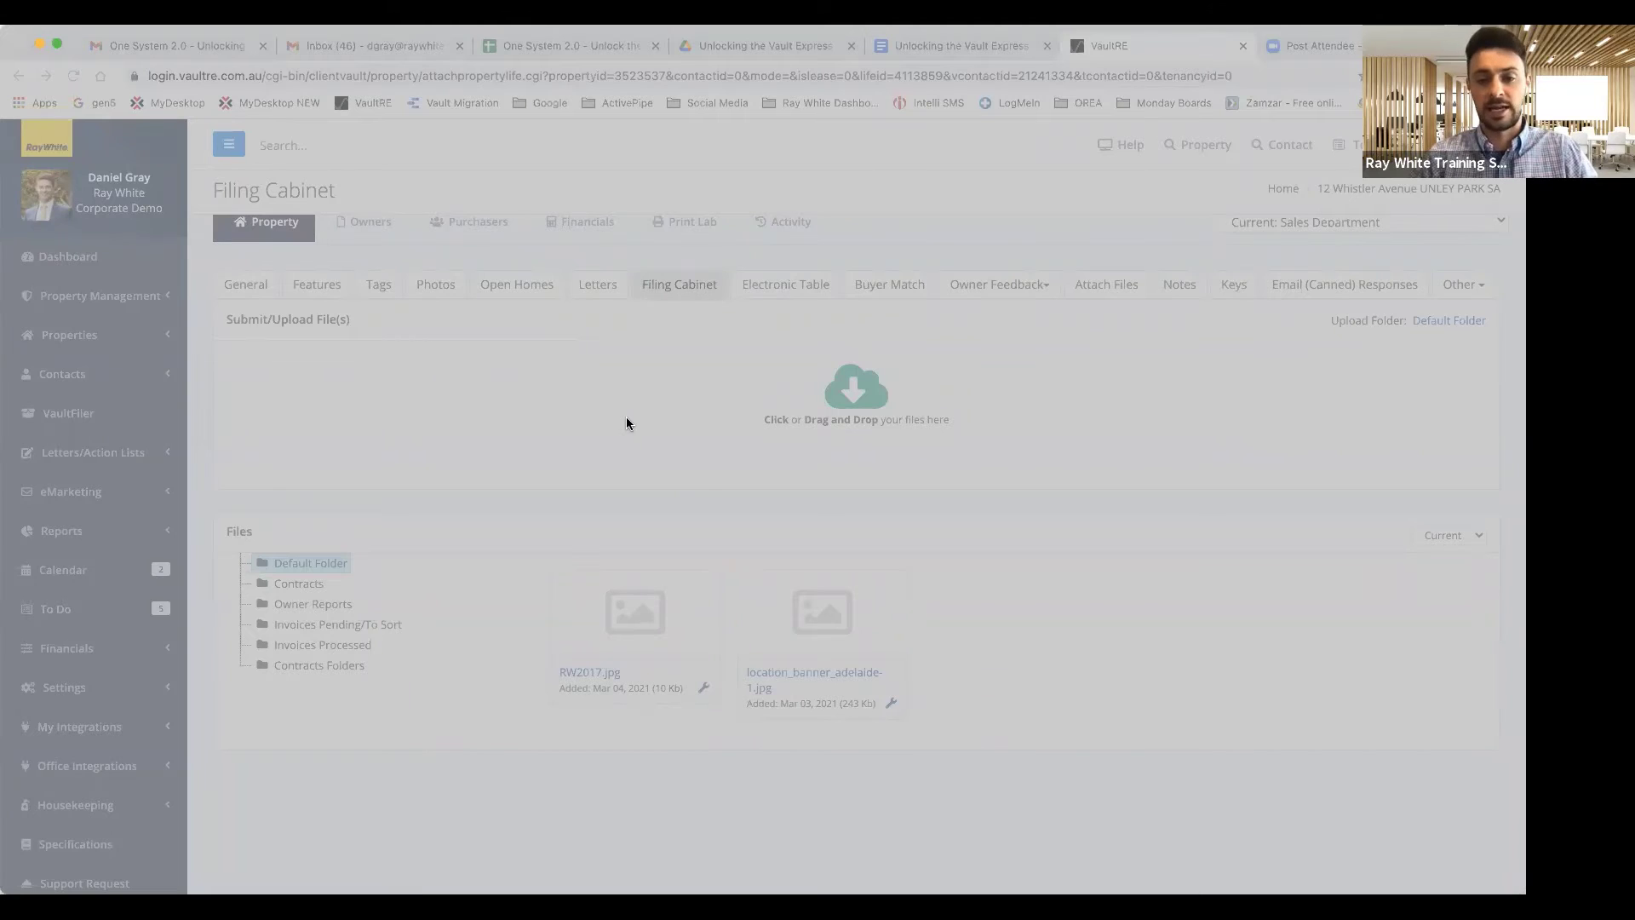
click(1131, 627)
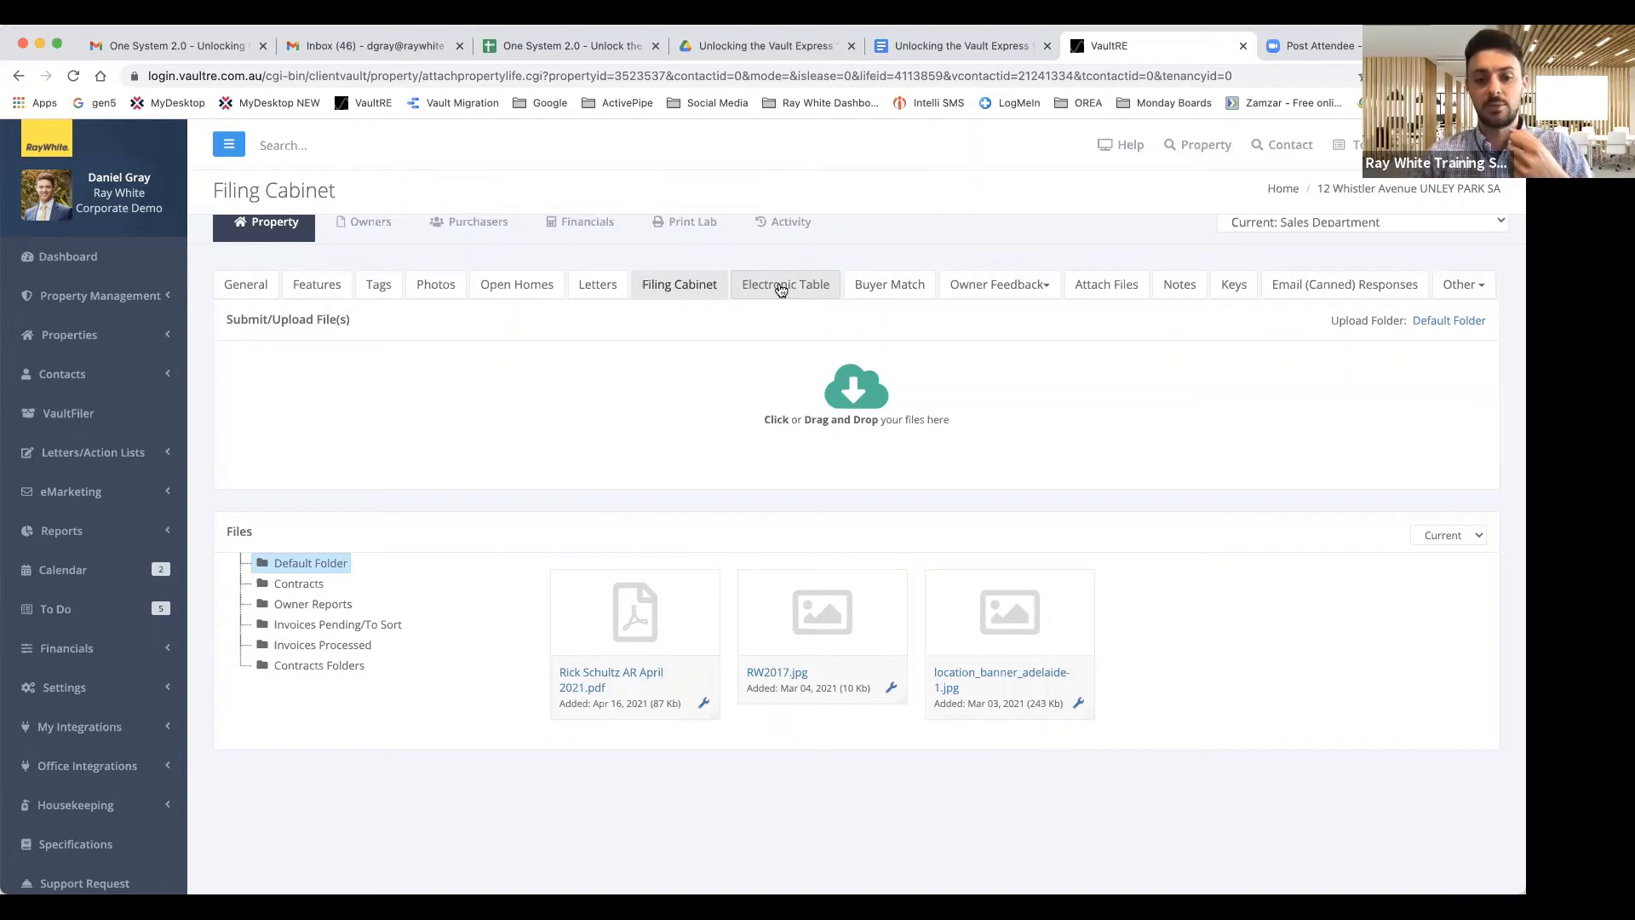
In the Electronic Table, tick RW2017.jpg for sharing and leave the PDF report excluded.
click(782, 290)
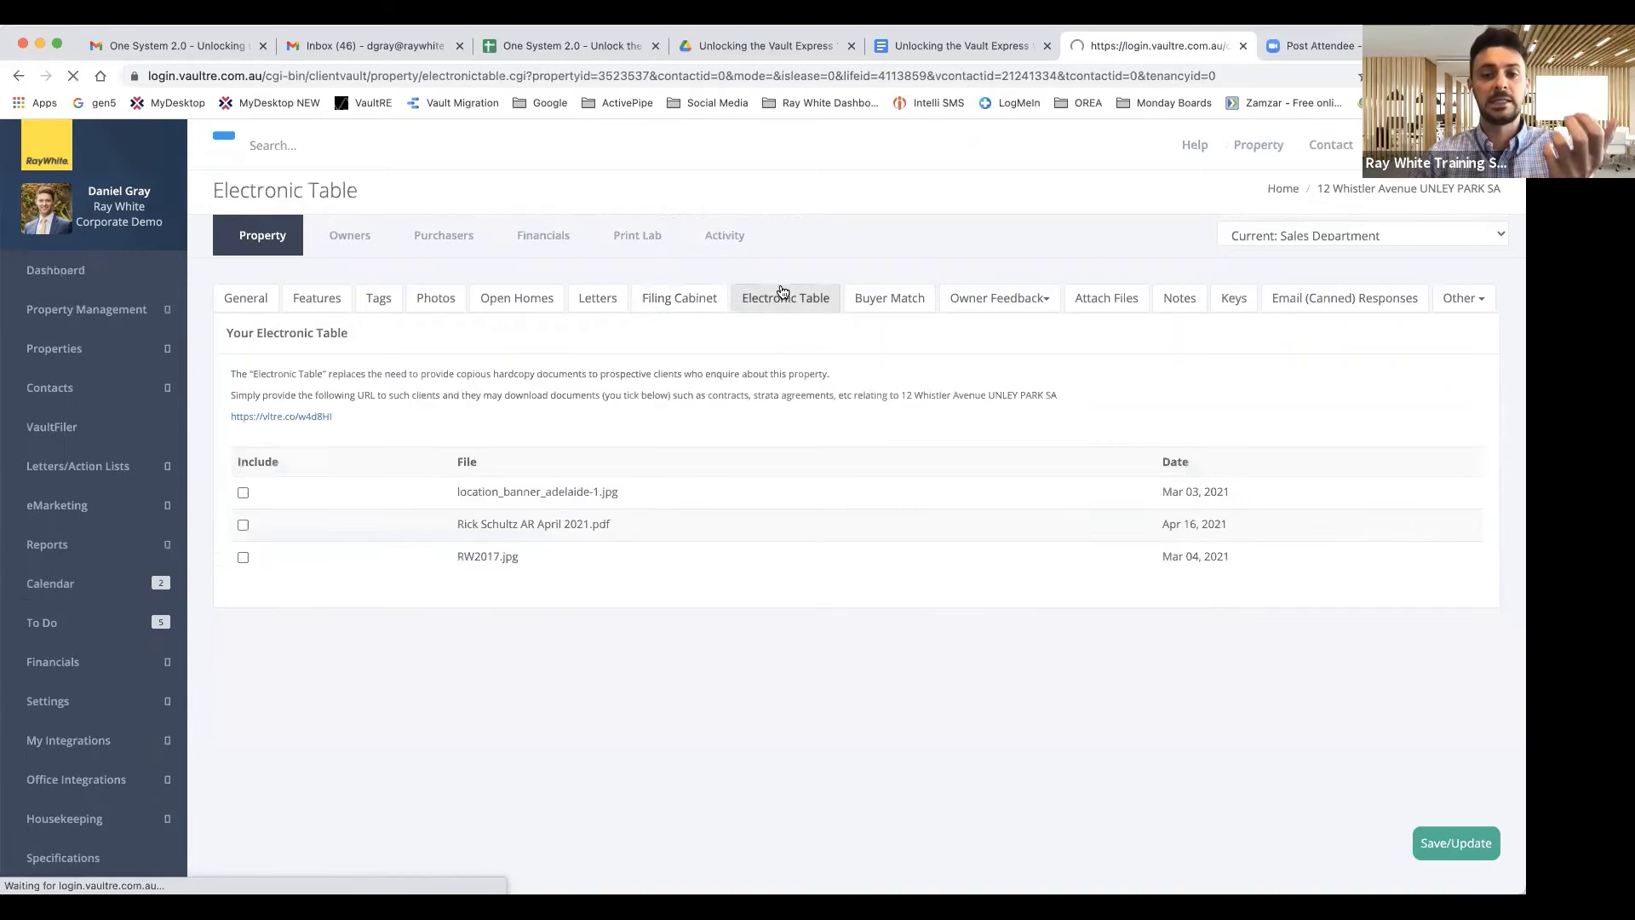
click(247, 492)
click(247, 526)
click(247, 558)
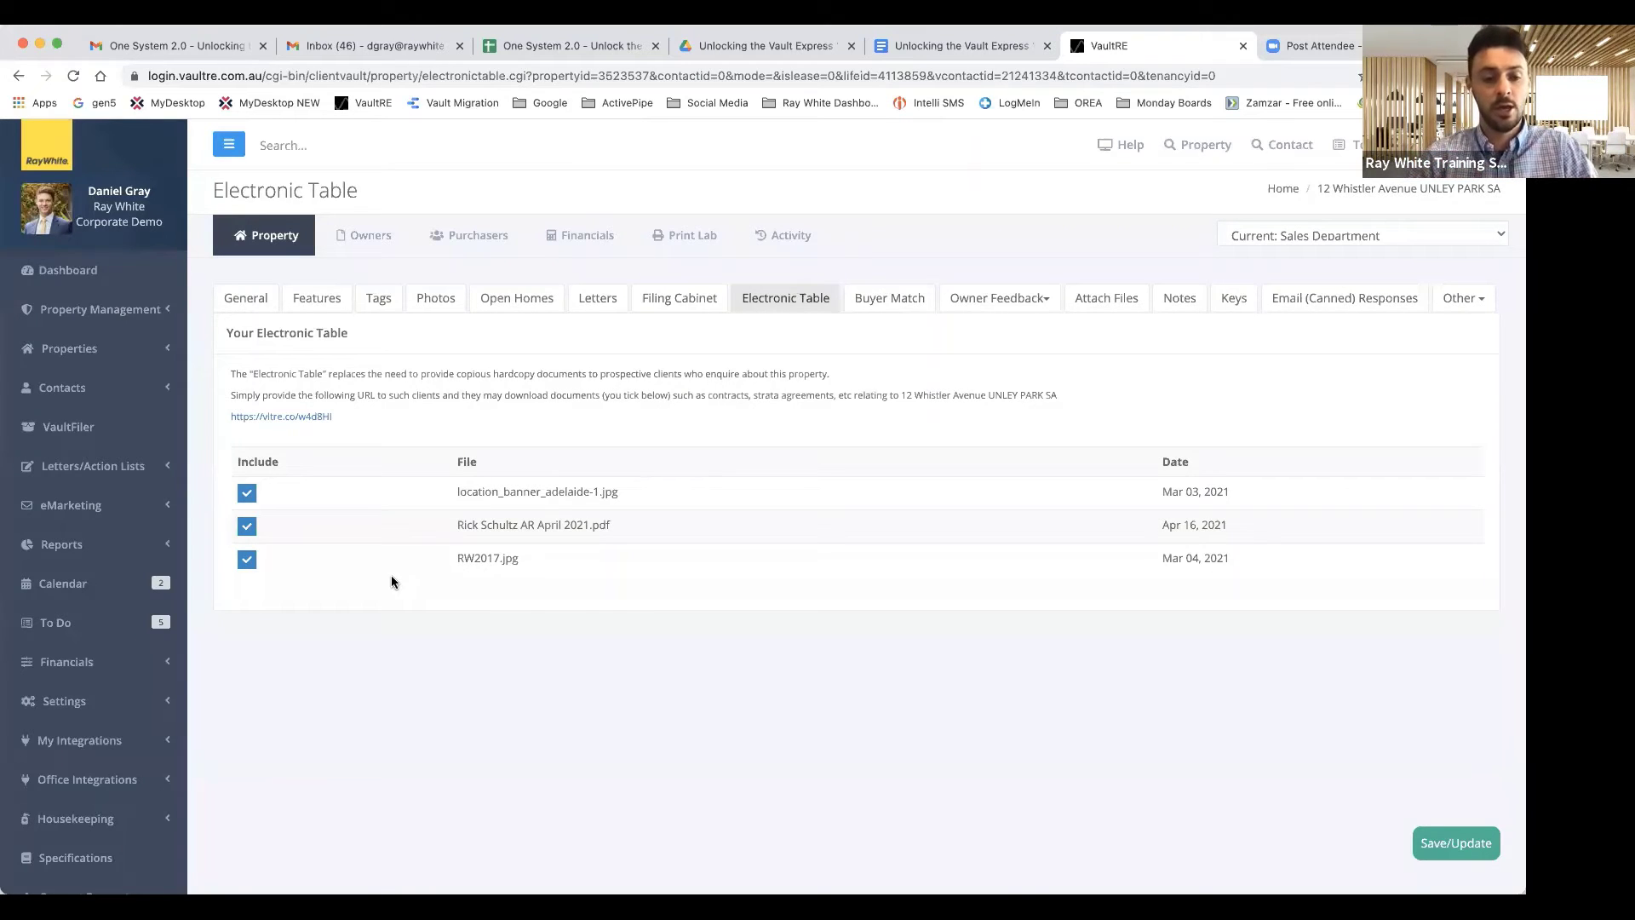
click(250, 528)
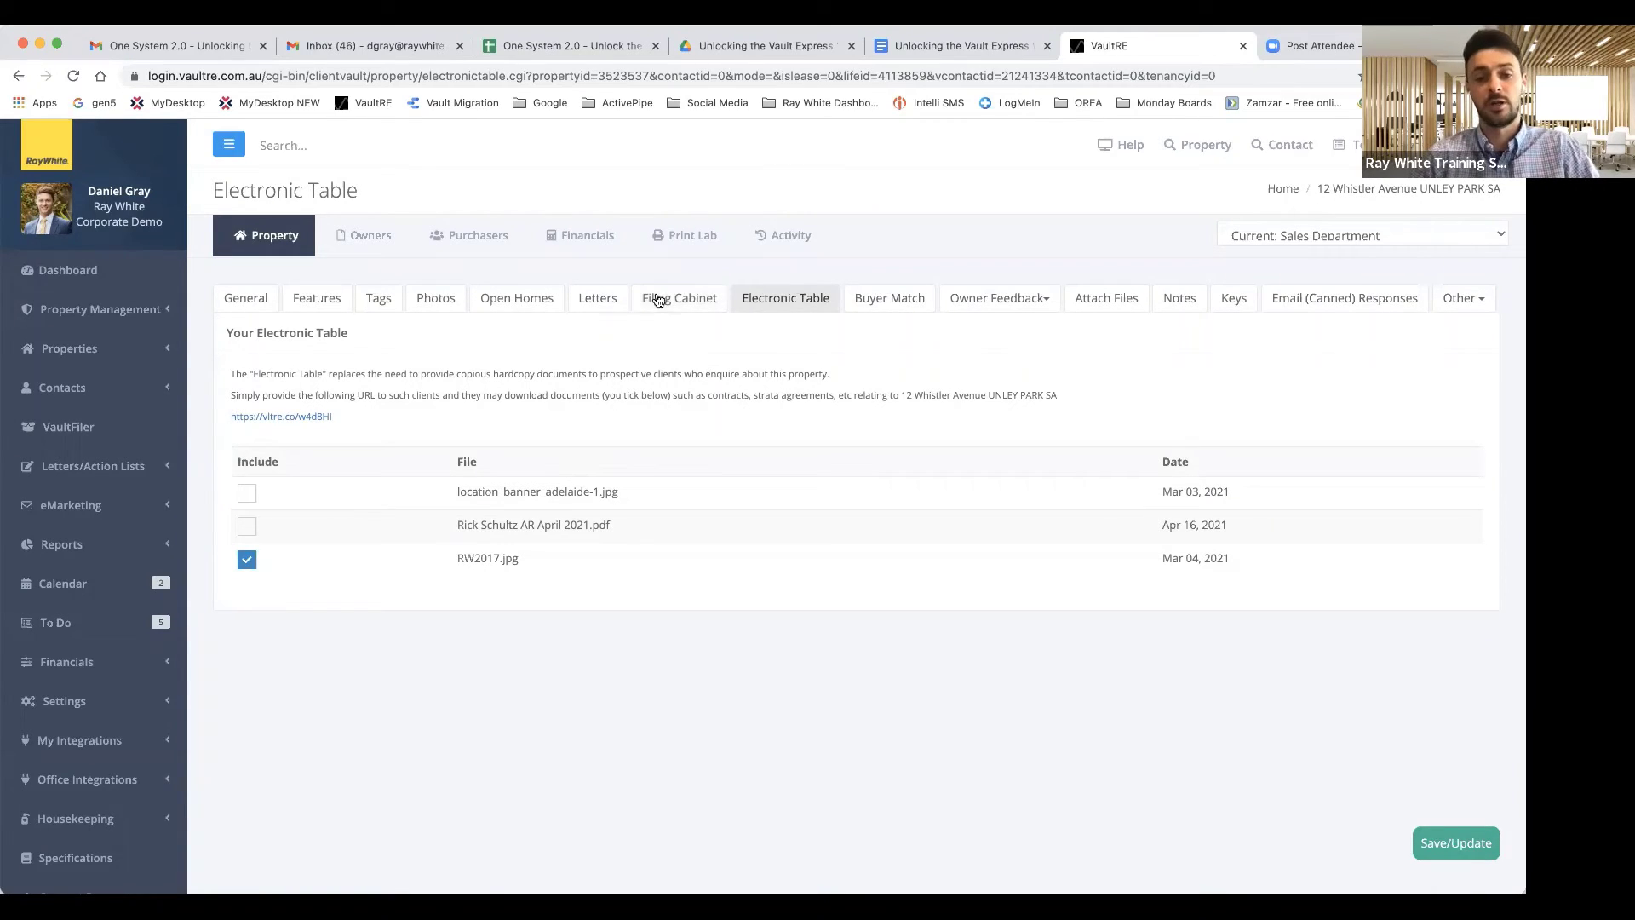
Open the Filing Cabinet's Owner Reports folder showing Vendor Report April 8 2021.html.
click(691, 309)
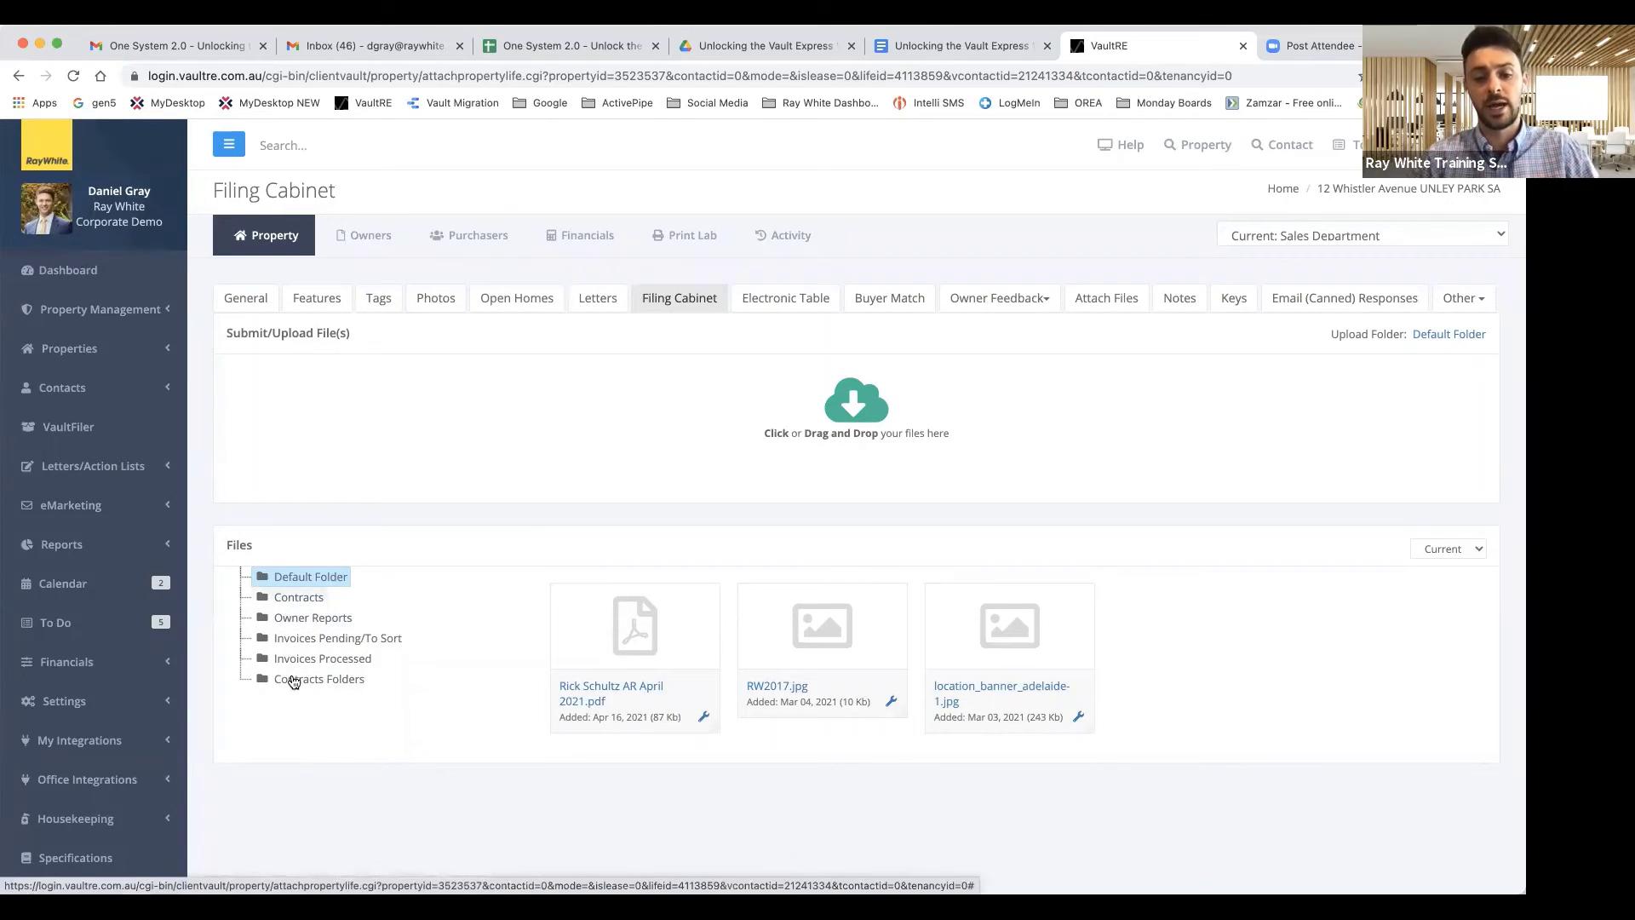
scroll(307, 615, down, 1)
click(307, 598)
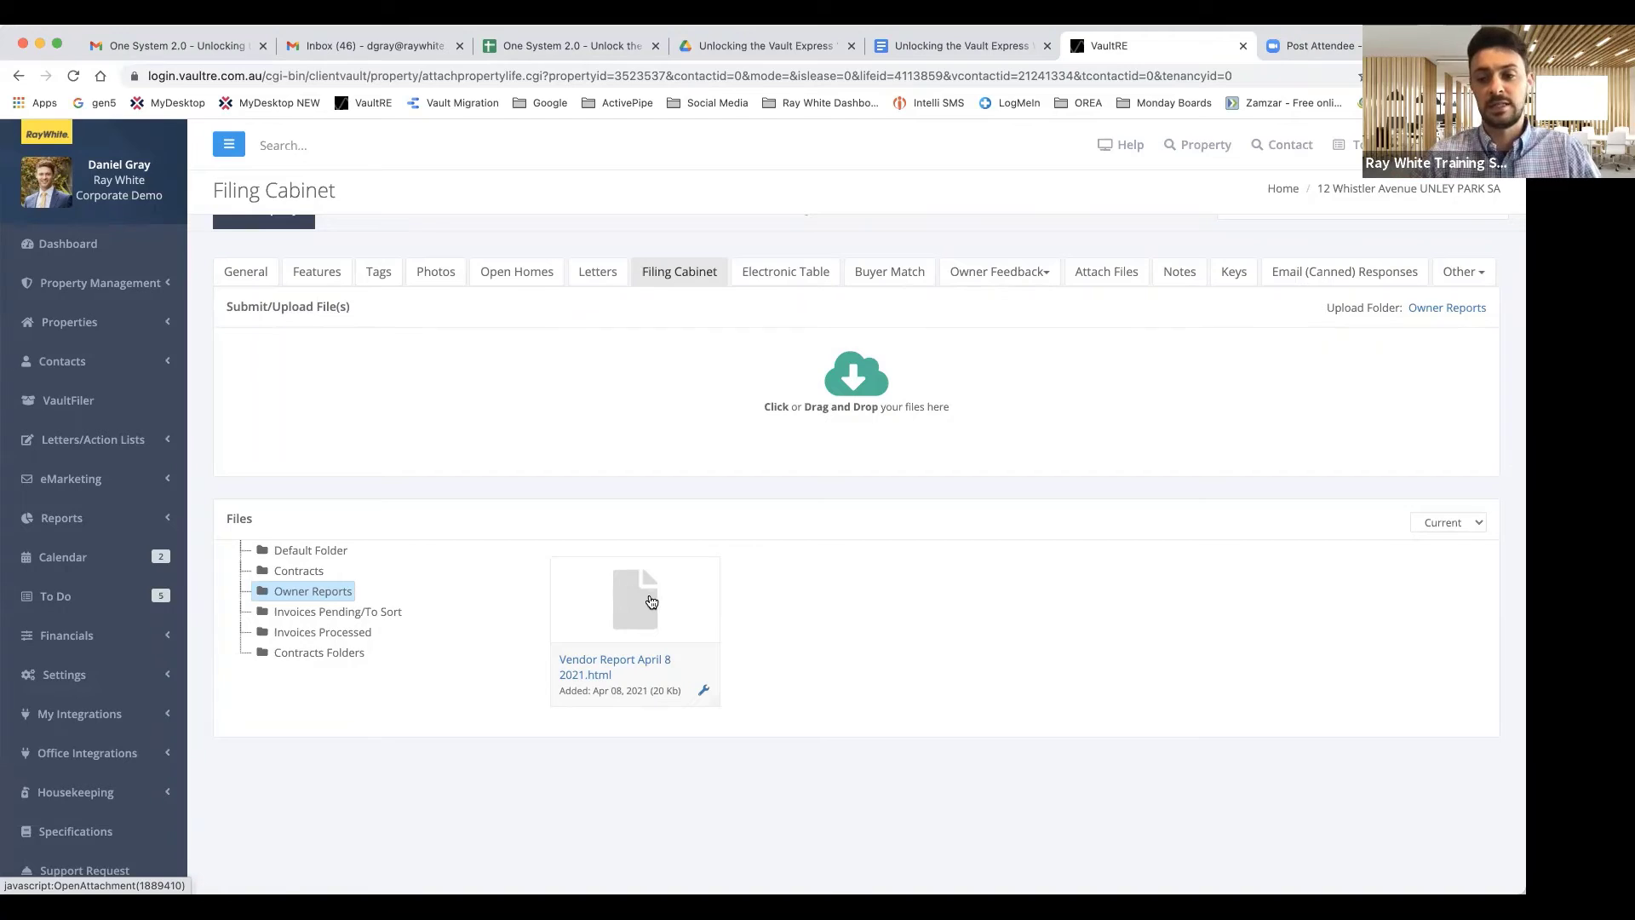
Return to the Default Folder's three files and open the Current file-version dropdown.
scroll(651, 602, down, 1)
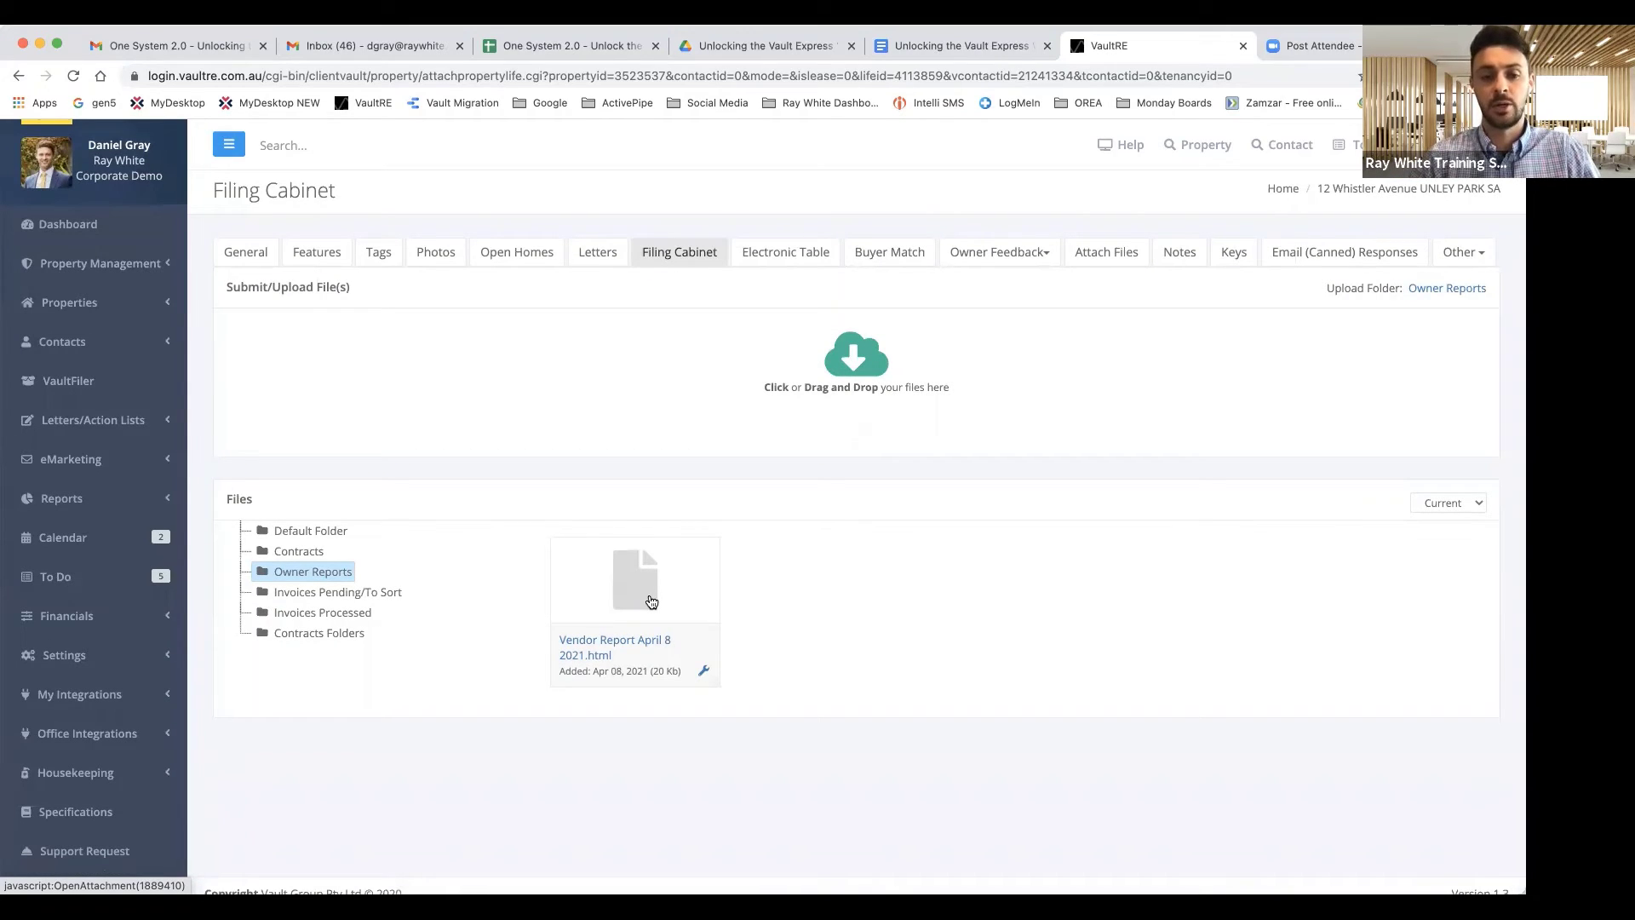
scroll(641, 602, up, 2)
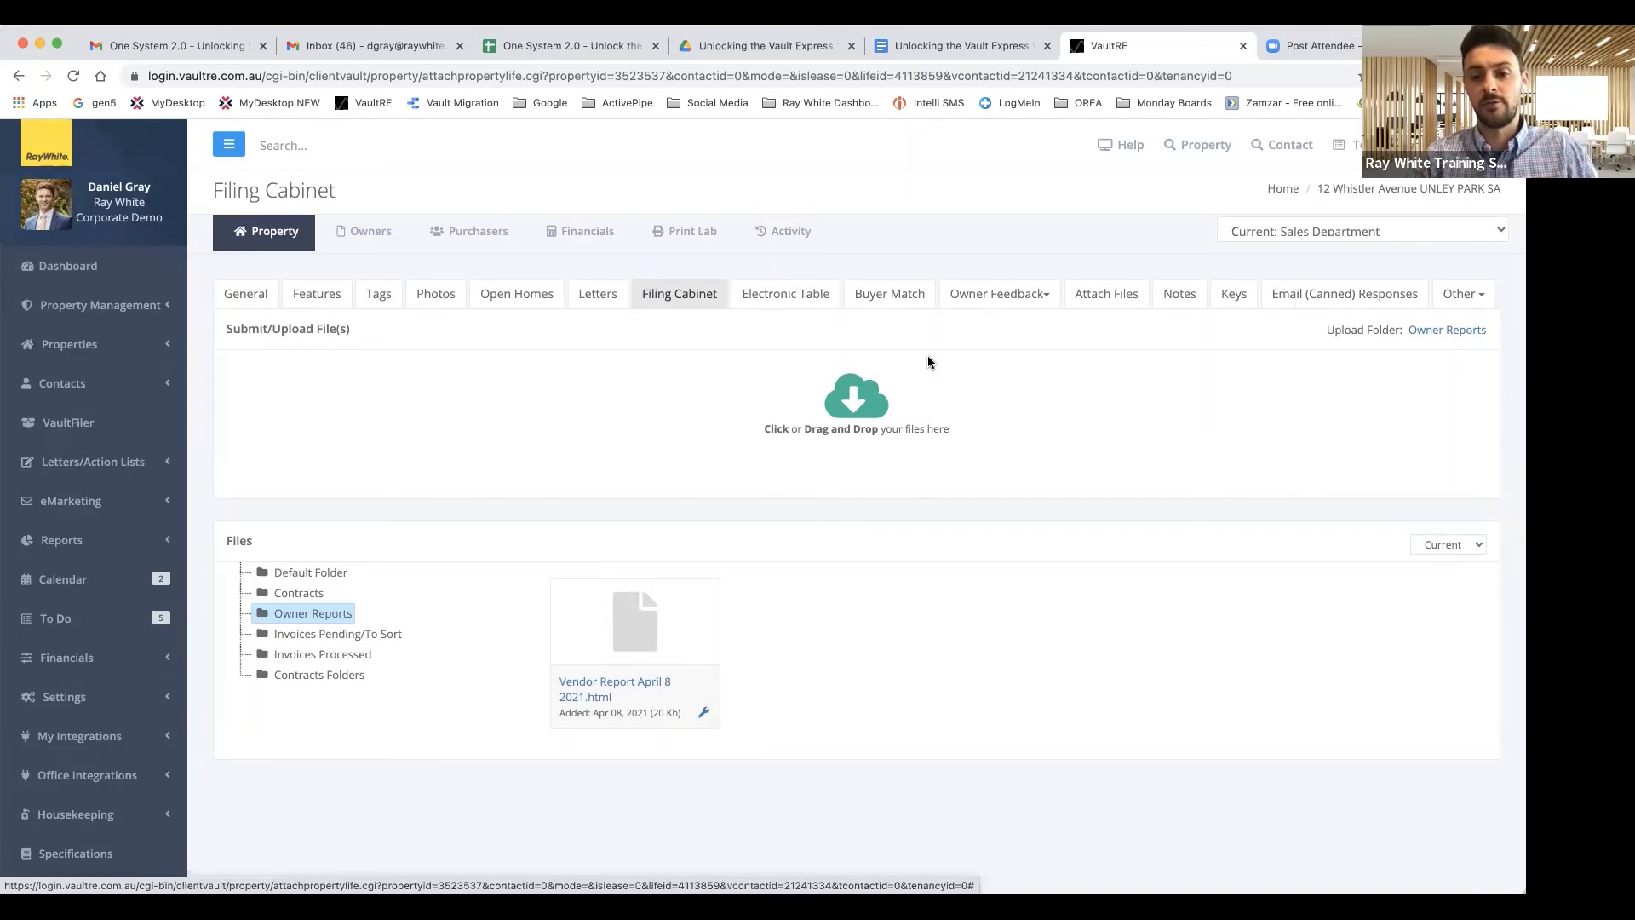
click(302, 579)
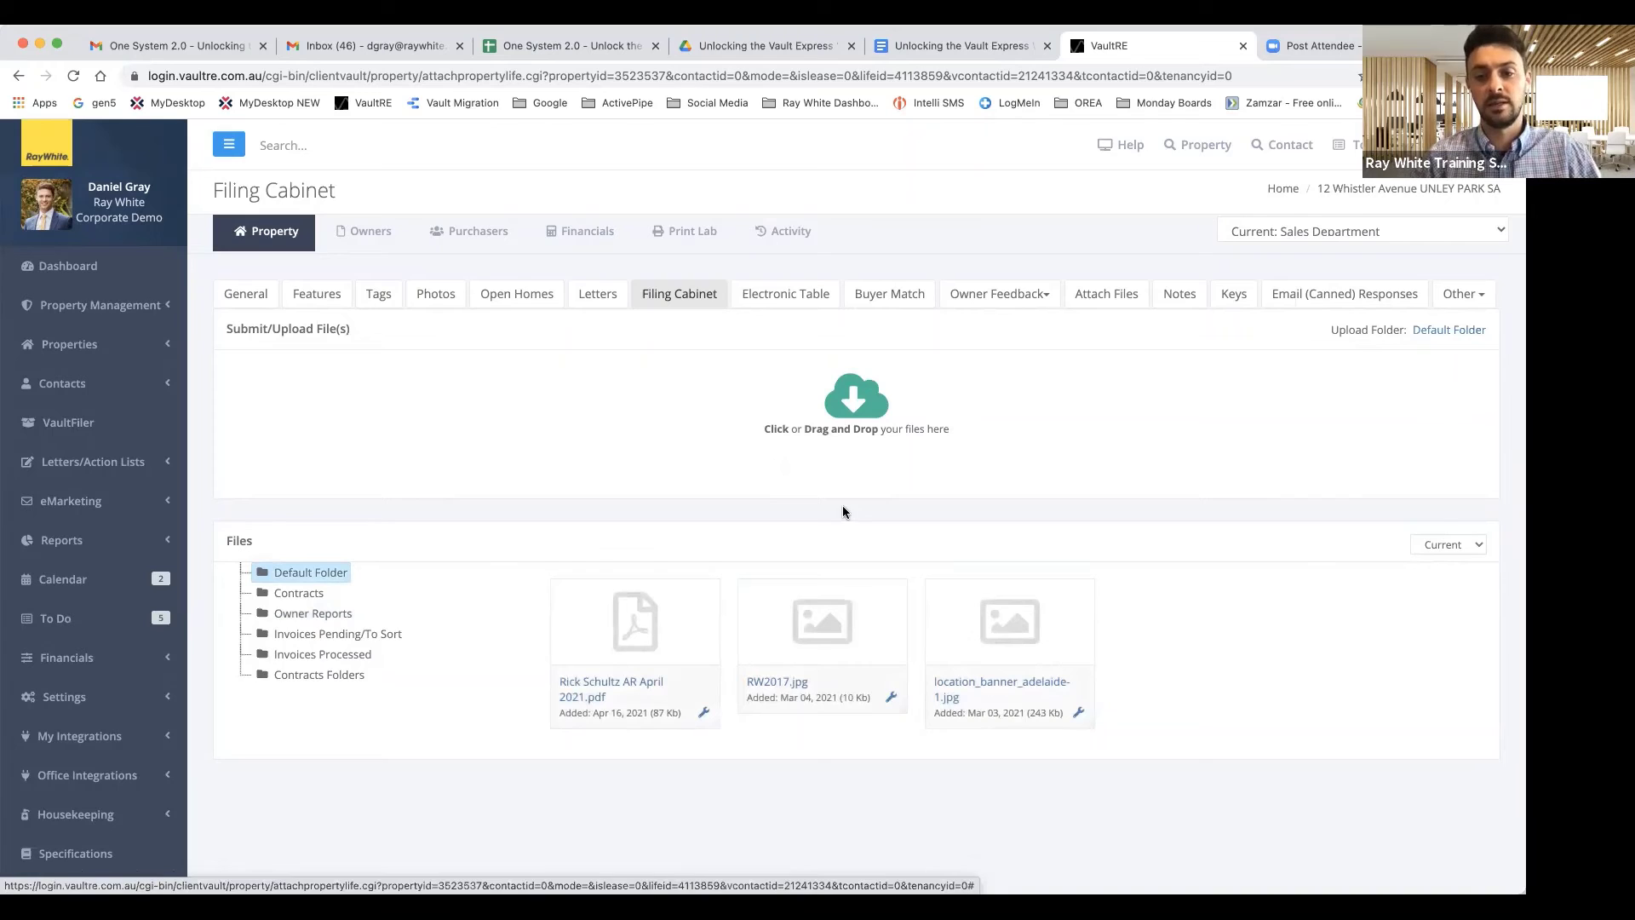
click(1452, 545)
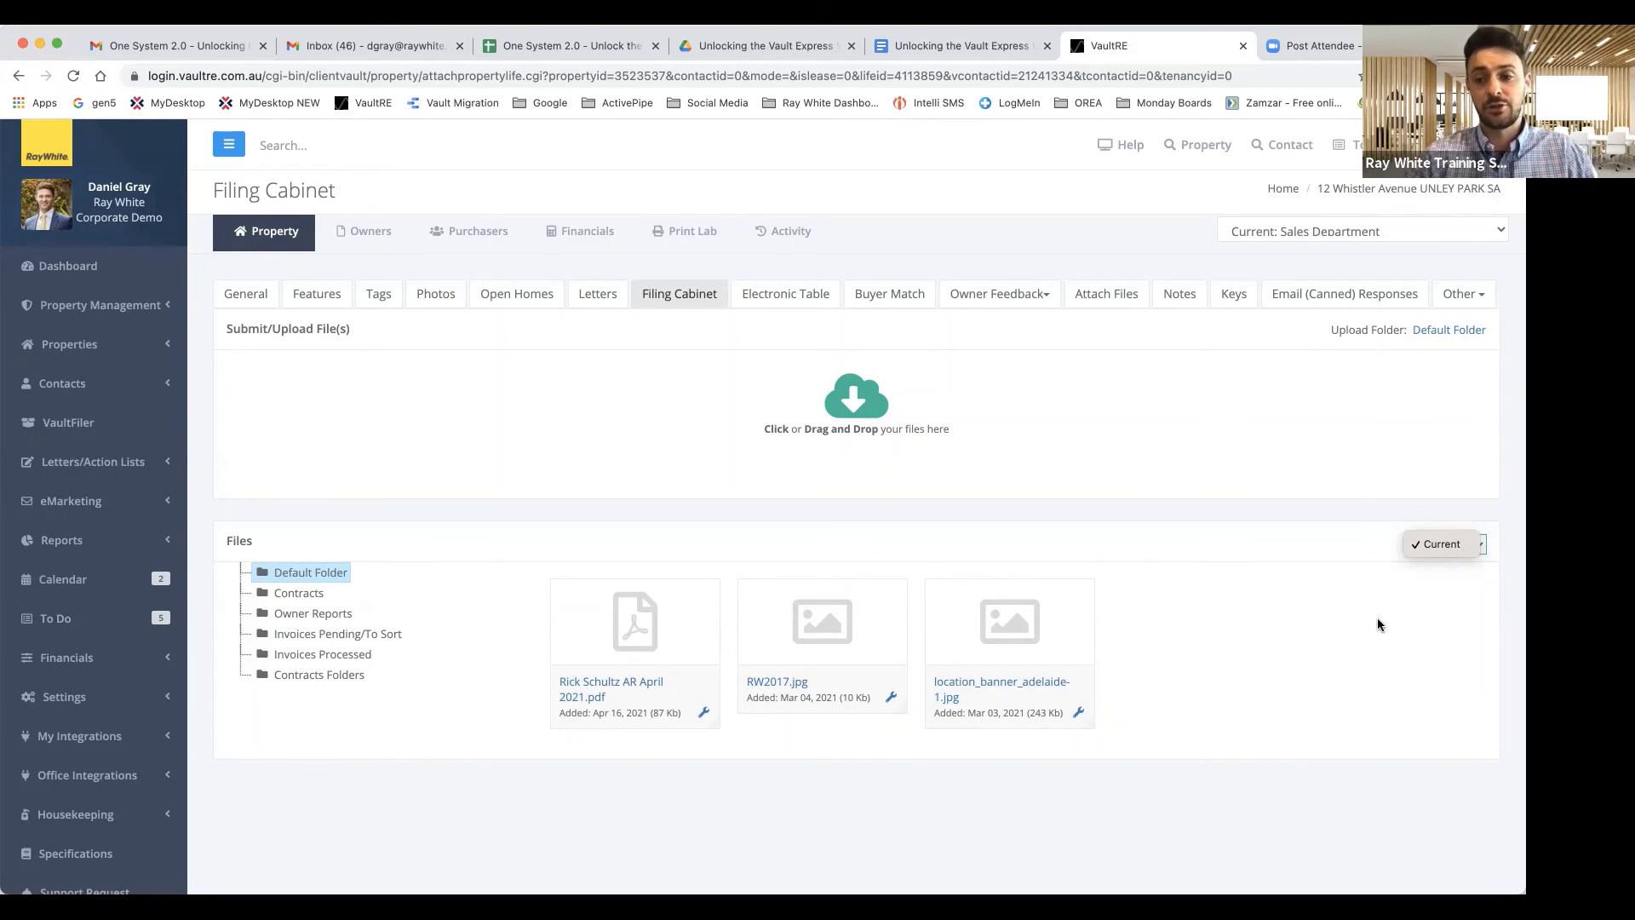
Close the version options and load gen5.raywhite.com in the Zoom tab.
click(1284, 49)
click(1277, 41)
click(1026, 75)
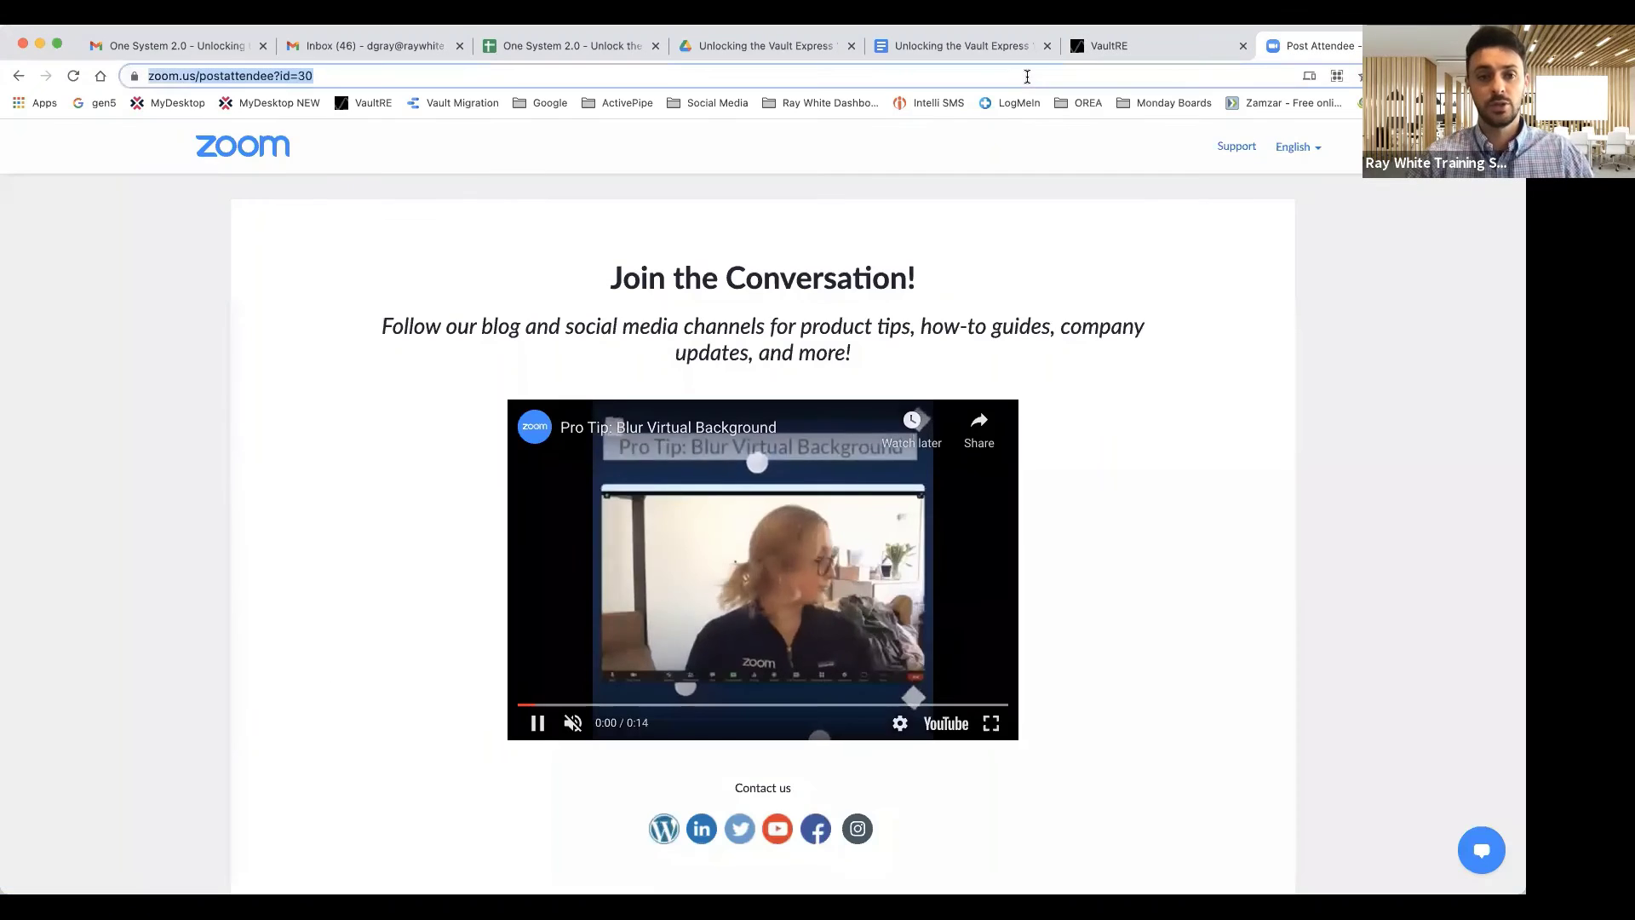
text(gen5.raywhite.com)
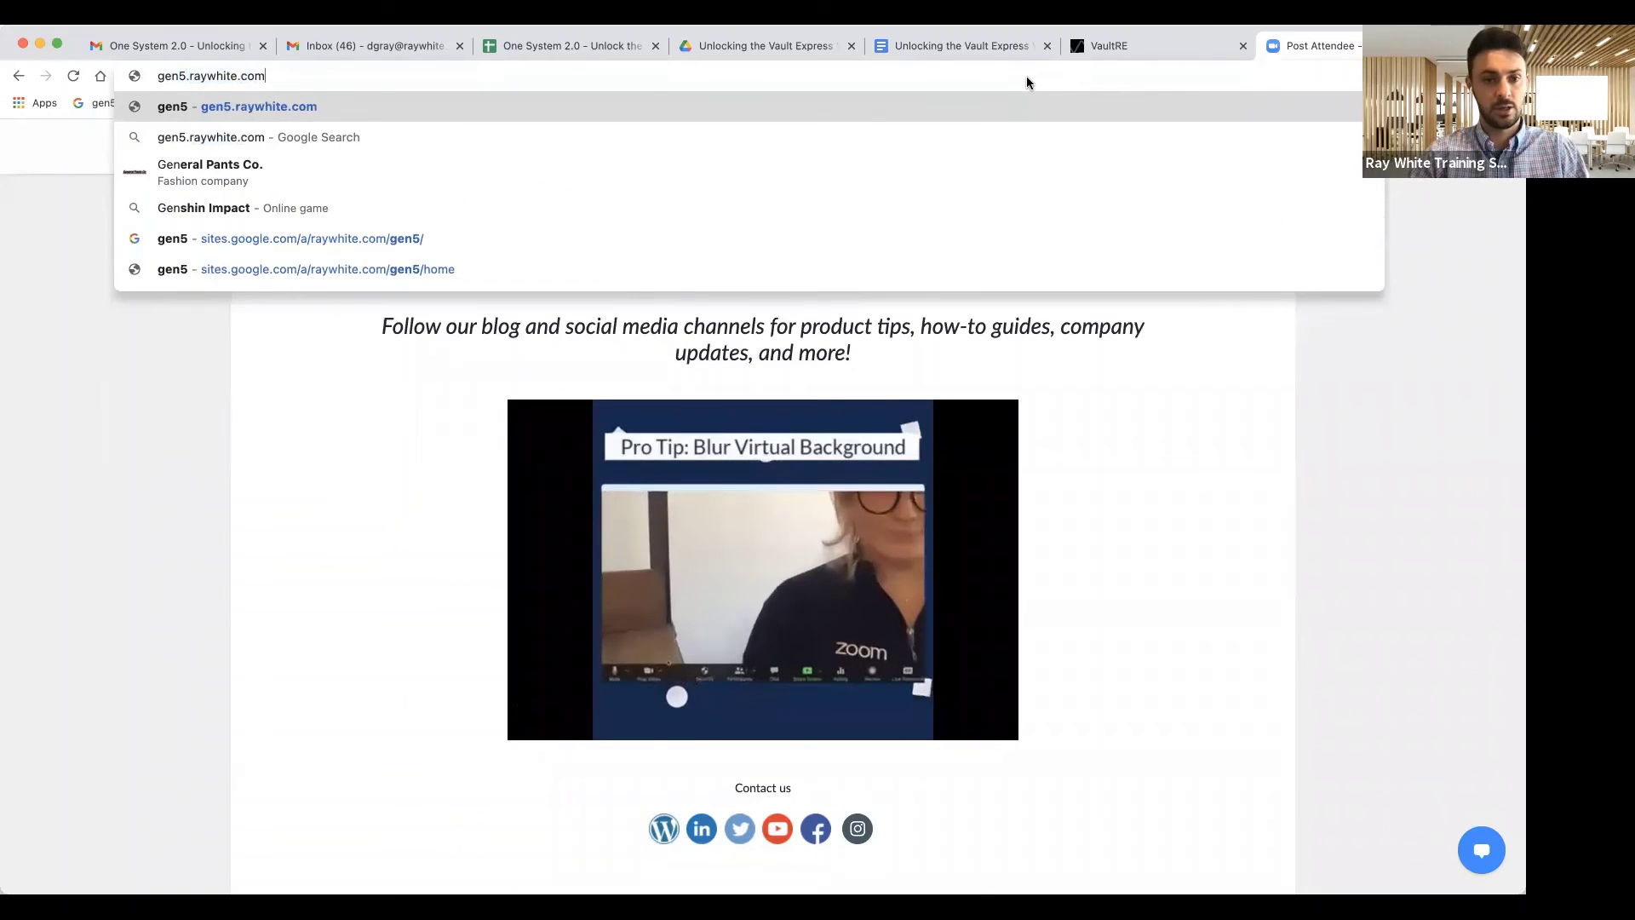
key(Return)
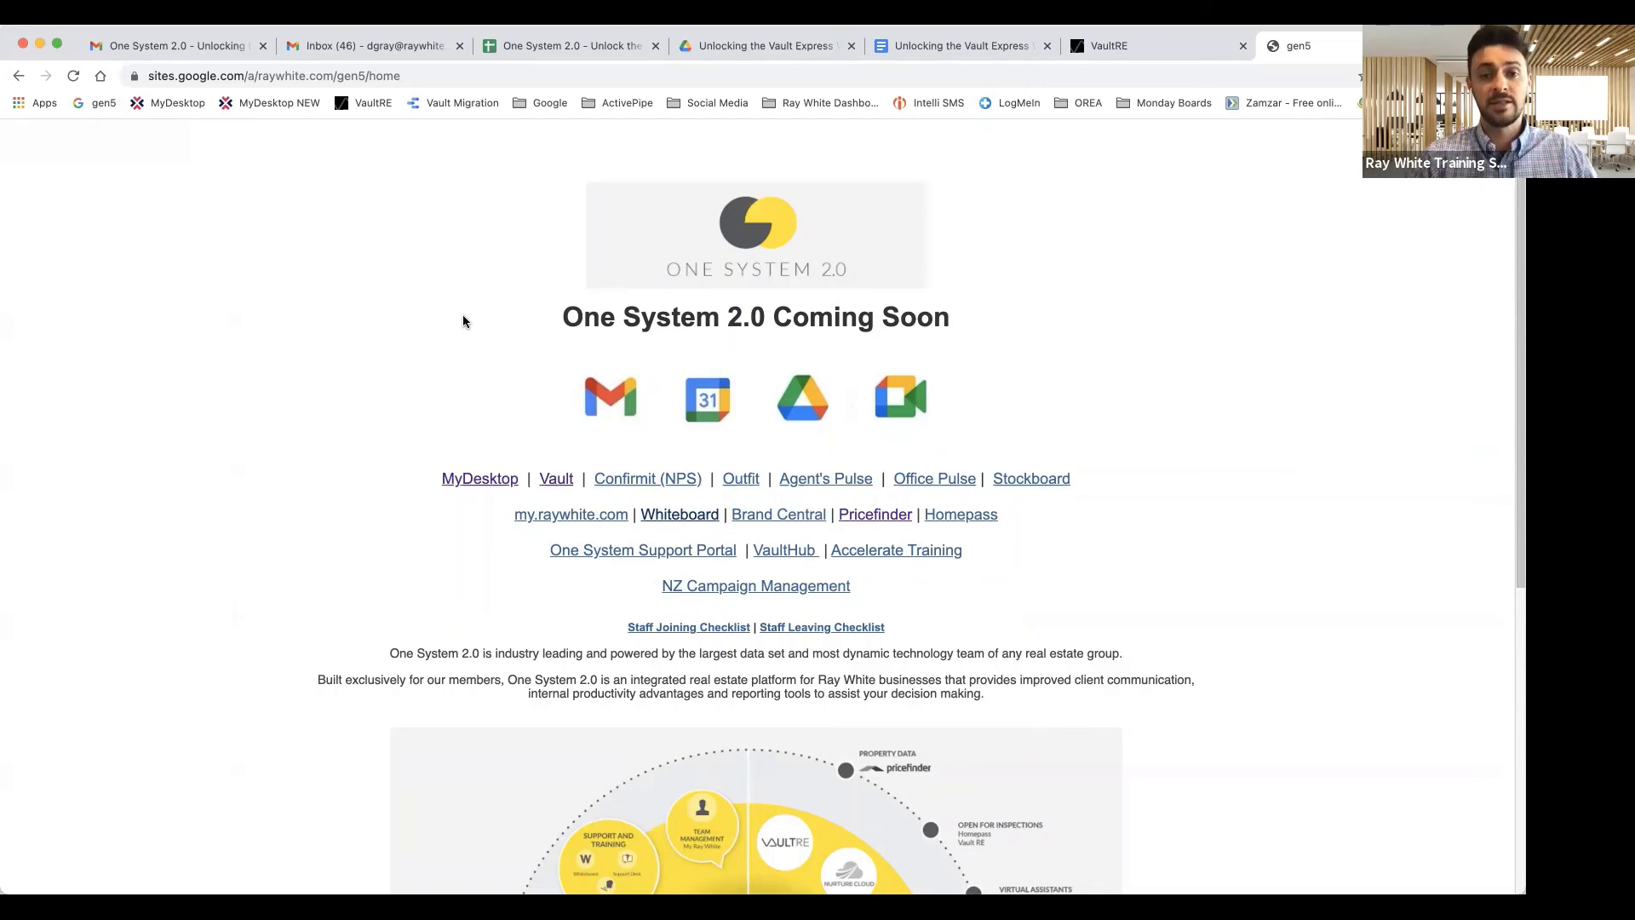
Load the One System 2.0 page via the gen5 completion and launch Google Drive in a new tab.
click(415, 76)
text(gen)
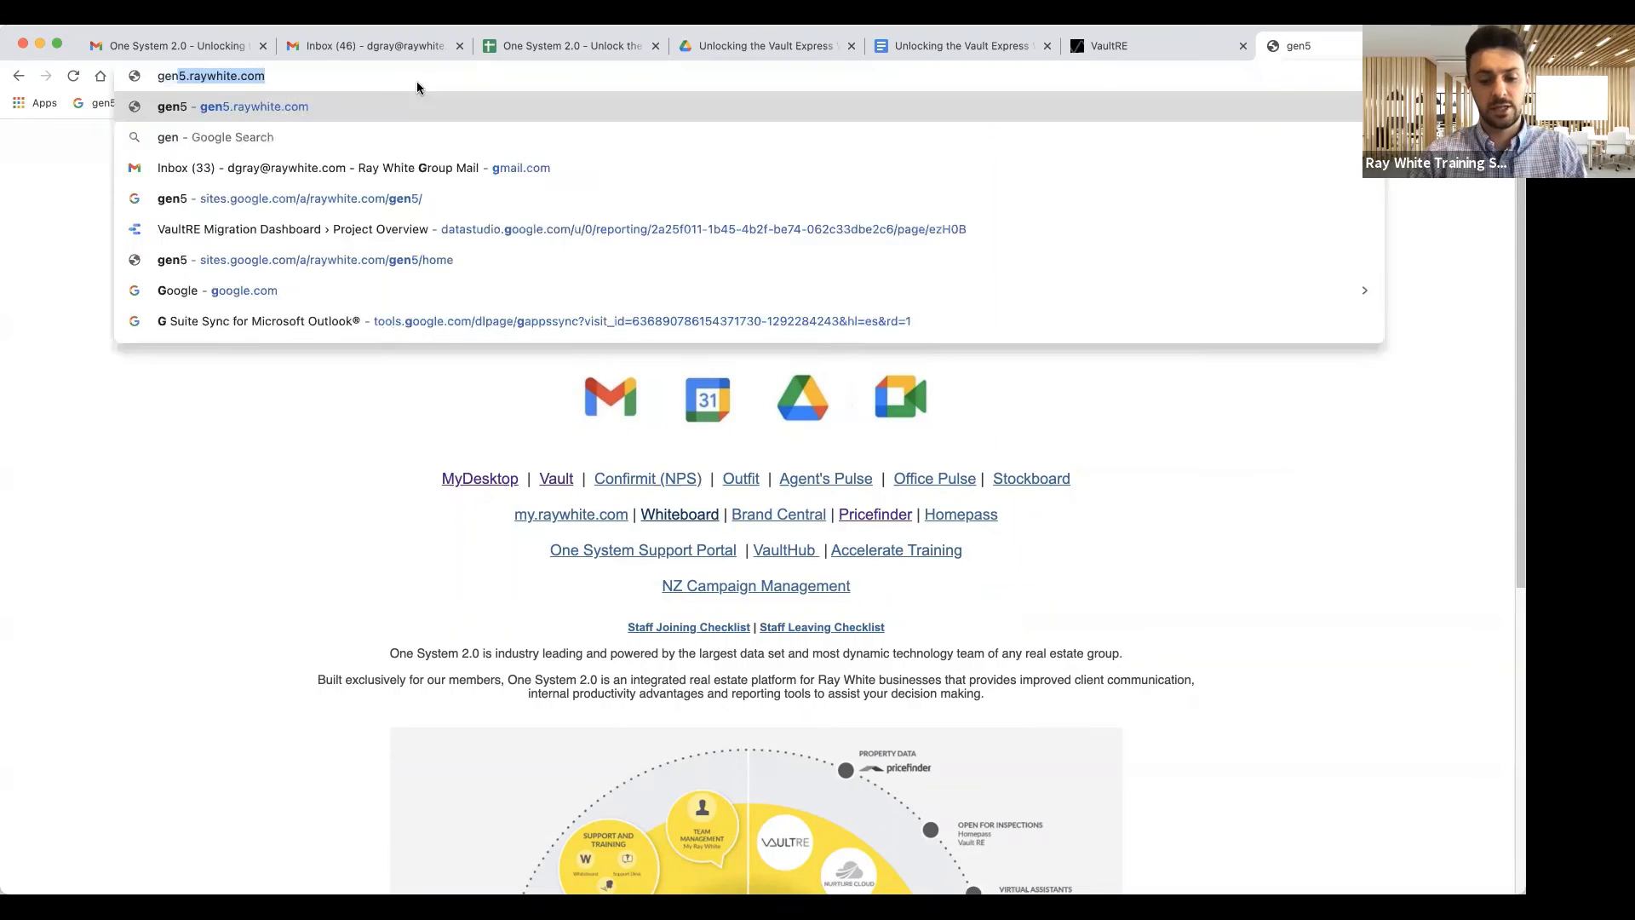
text(5.ra)
click(255, 85)
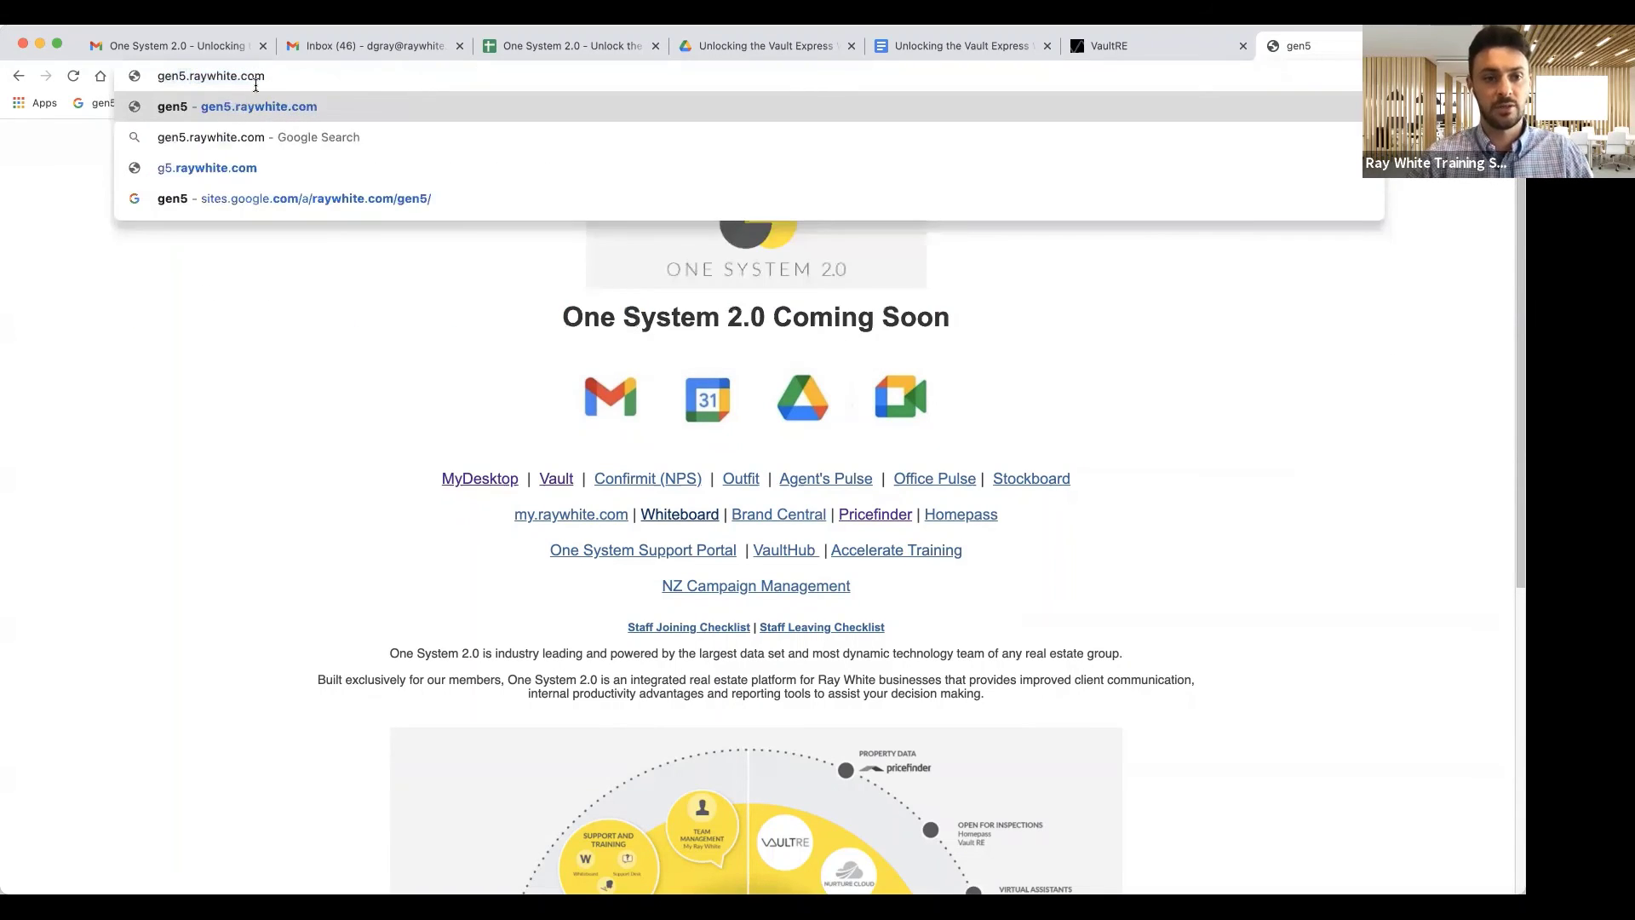
key(Return)
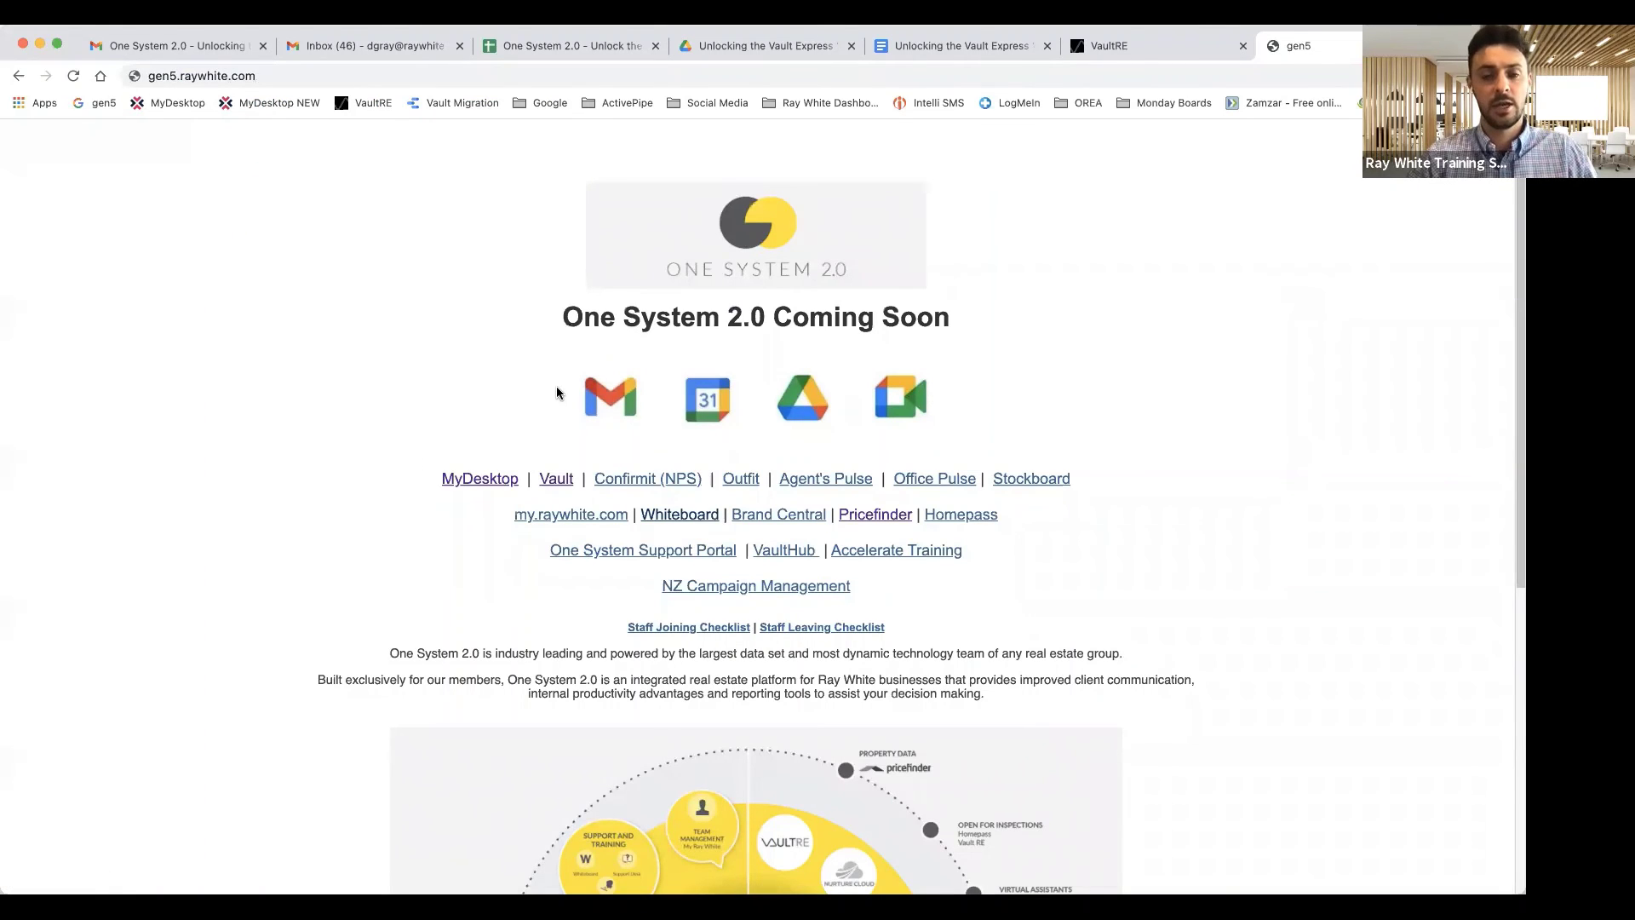
scroll(558, 393, down, 1)
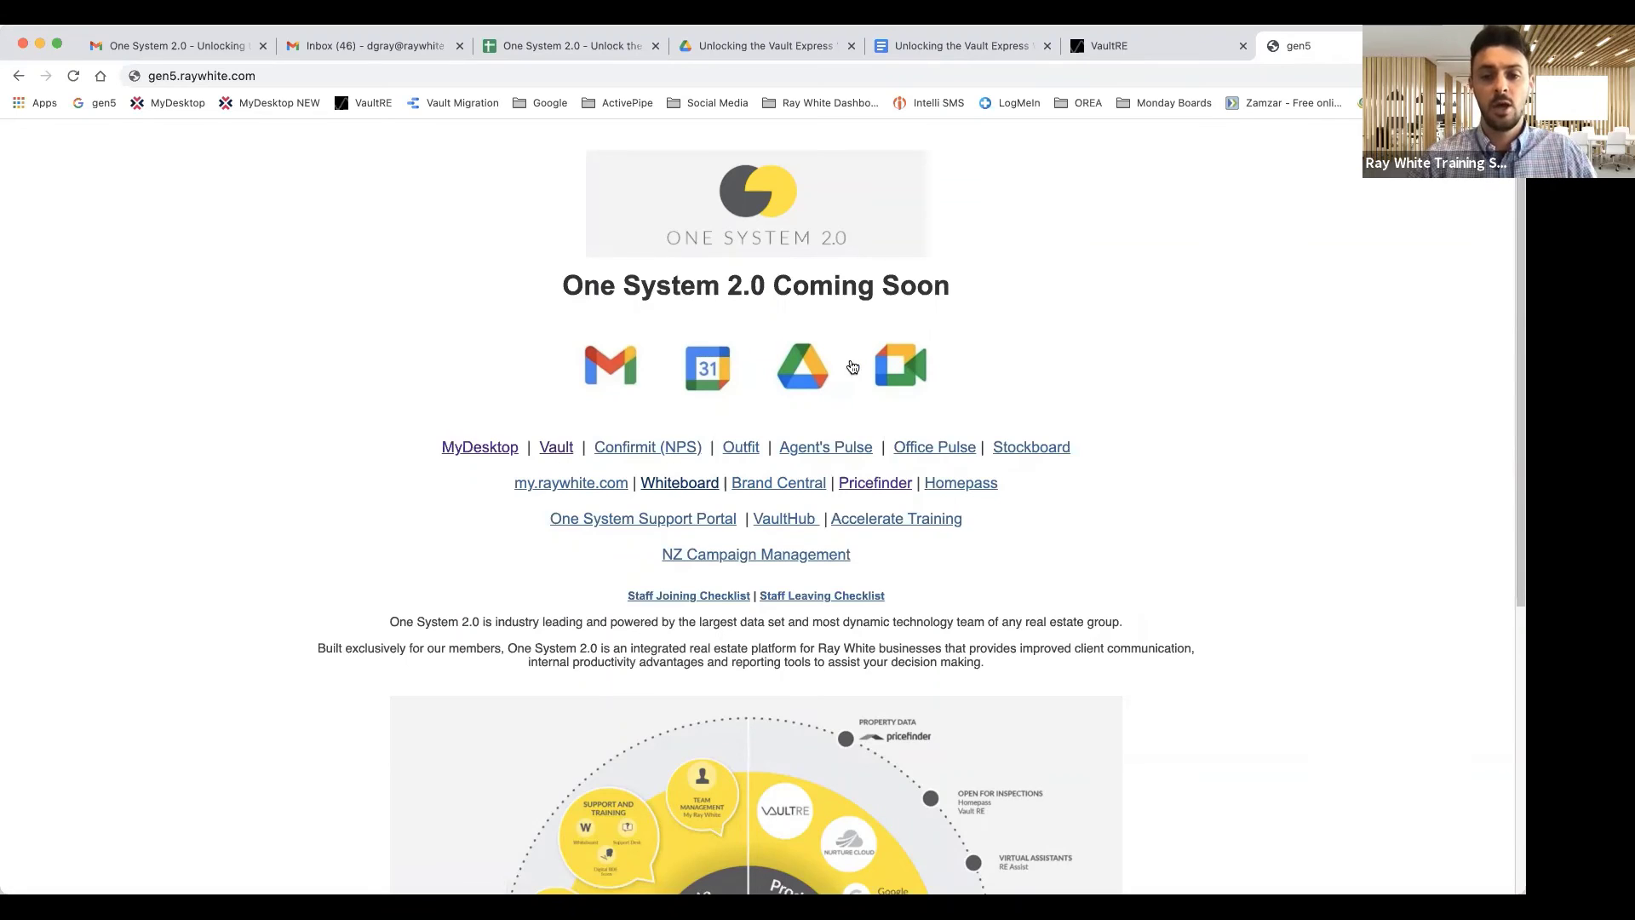
click(805, 368)
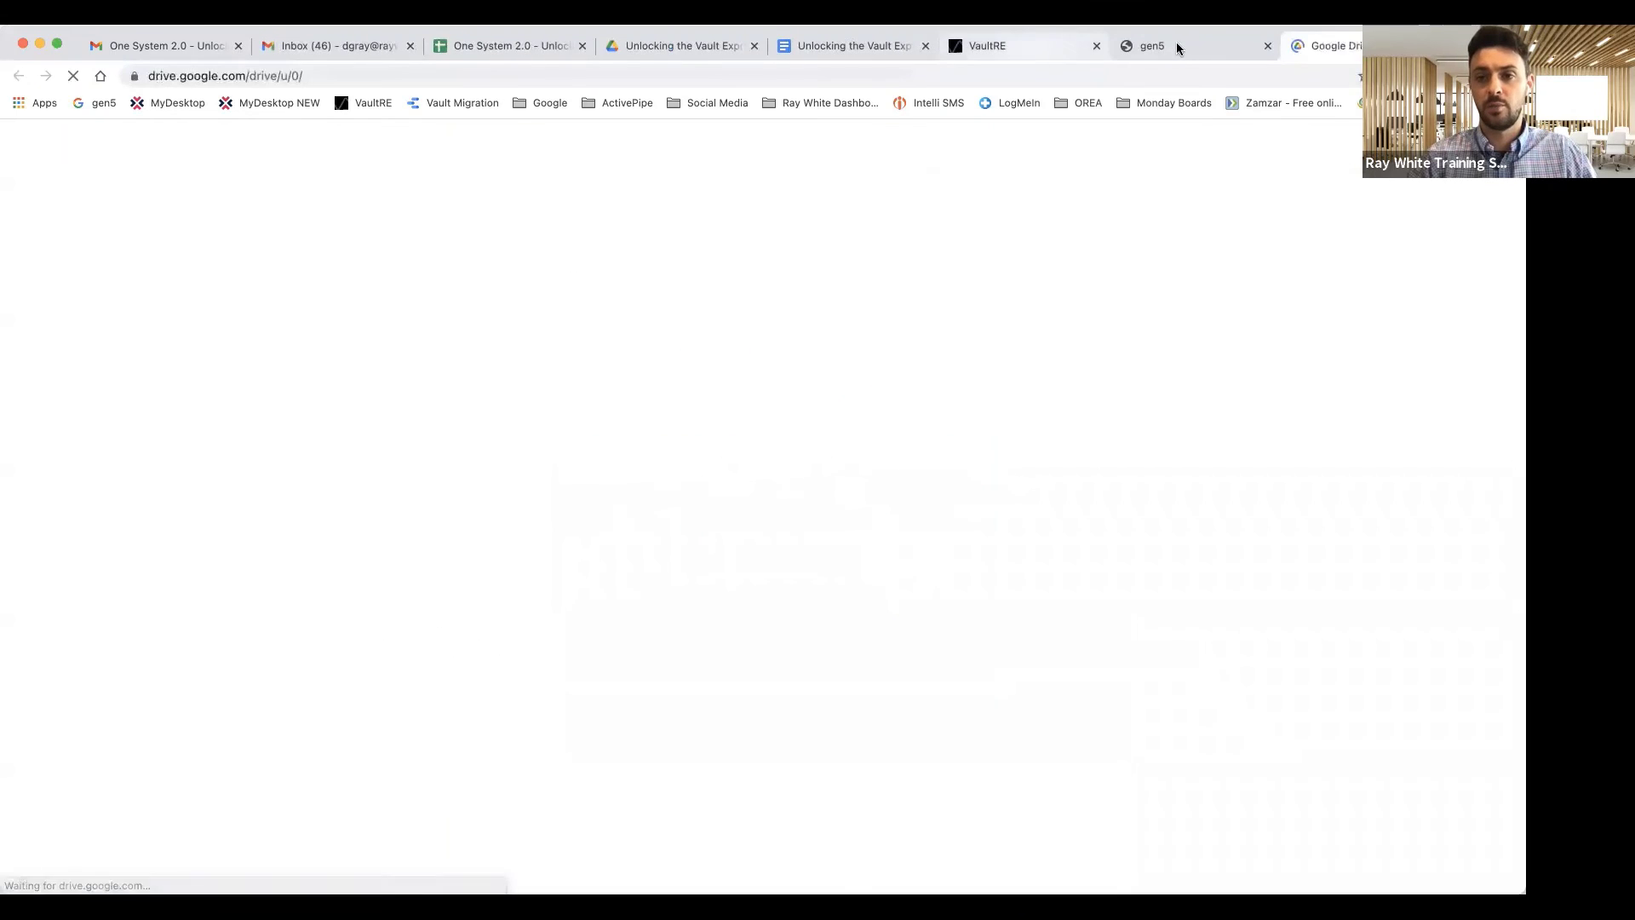
Search the Ray White Whiteboard help centre for 'vault', returning 30 articles including Vault demonstration webinars.
click(1175, 47)
click(693, 483)
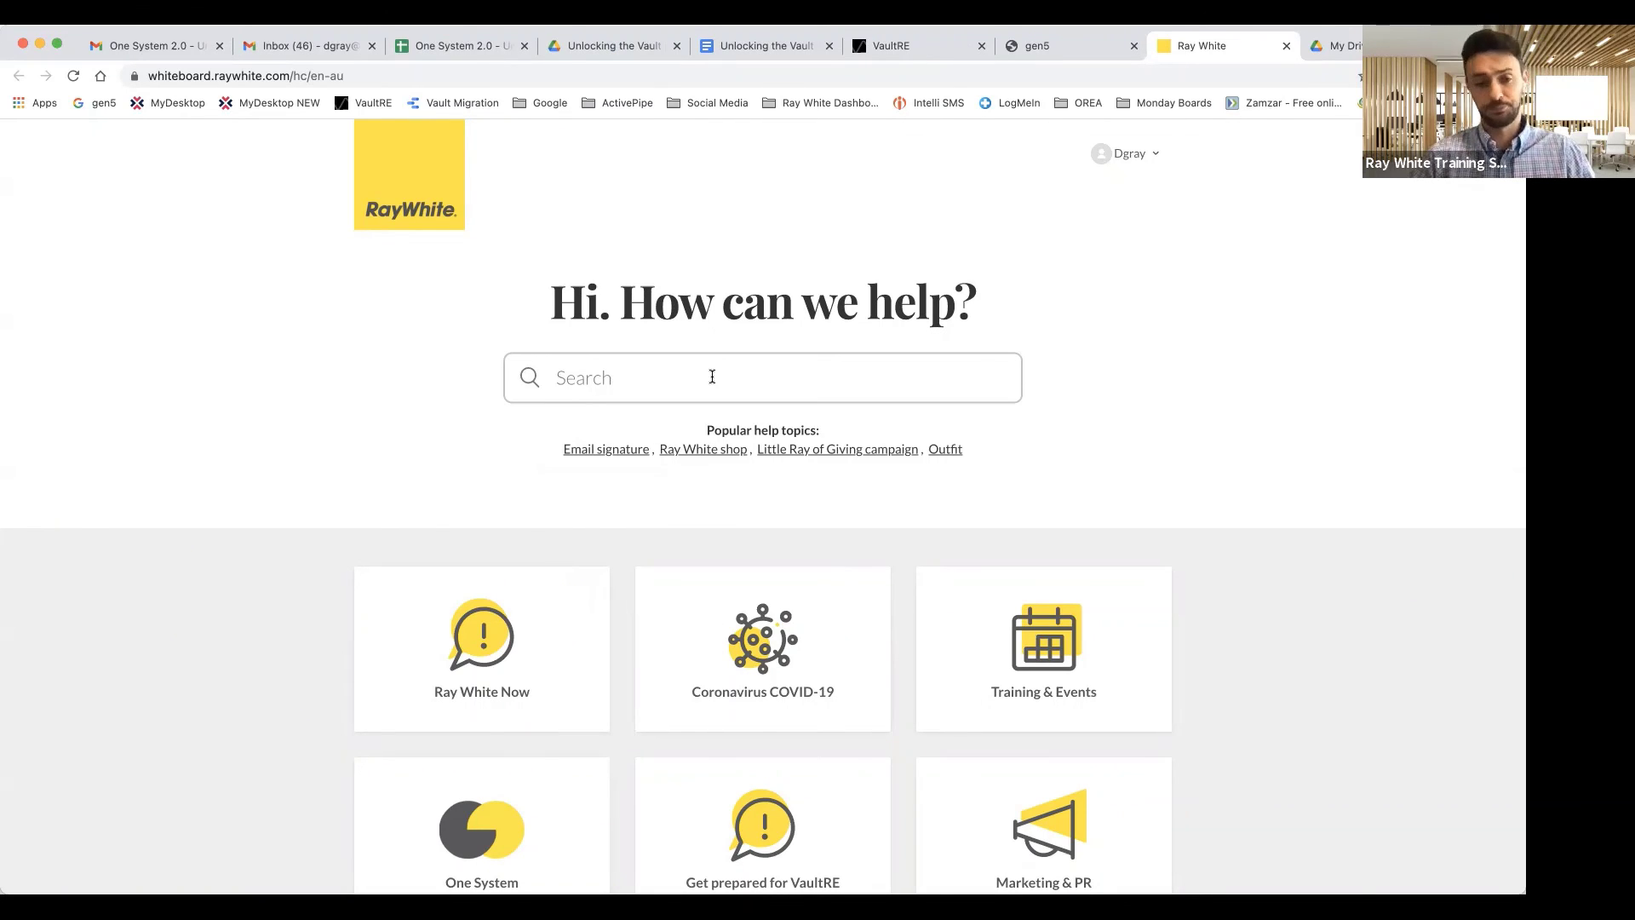
text(vault)
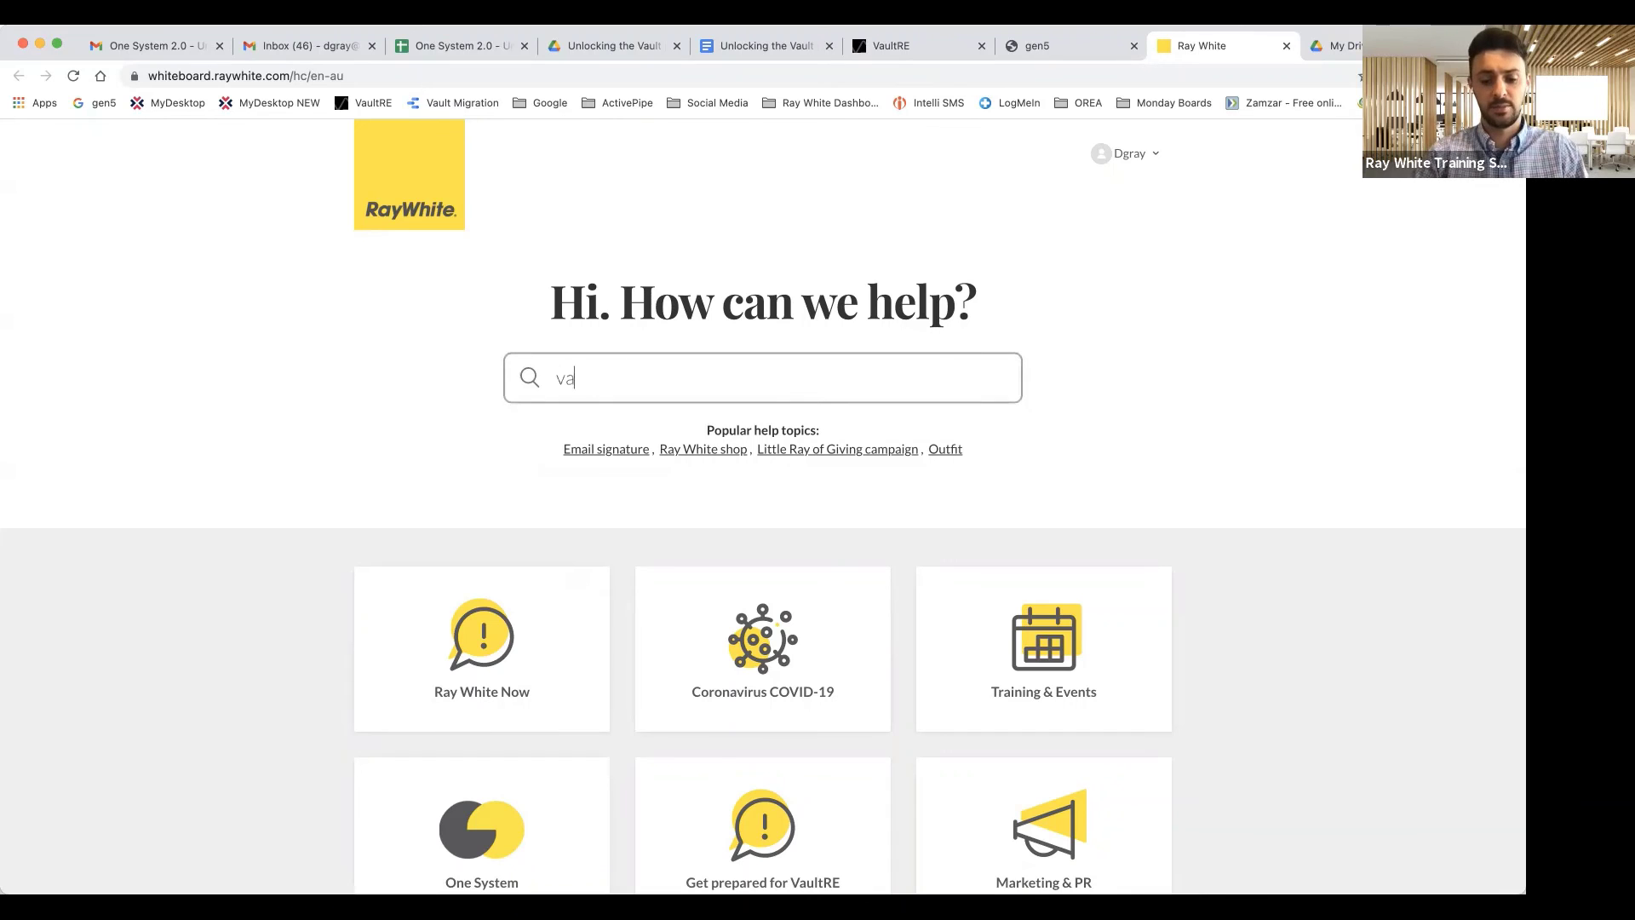
key(BackSpace)
key(BackSpace)
text(lt)
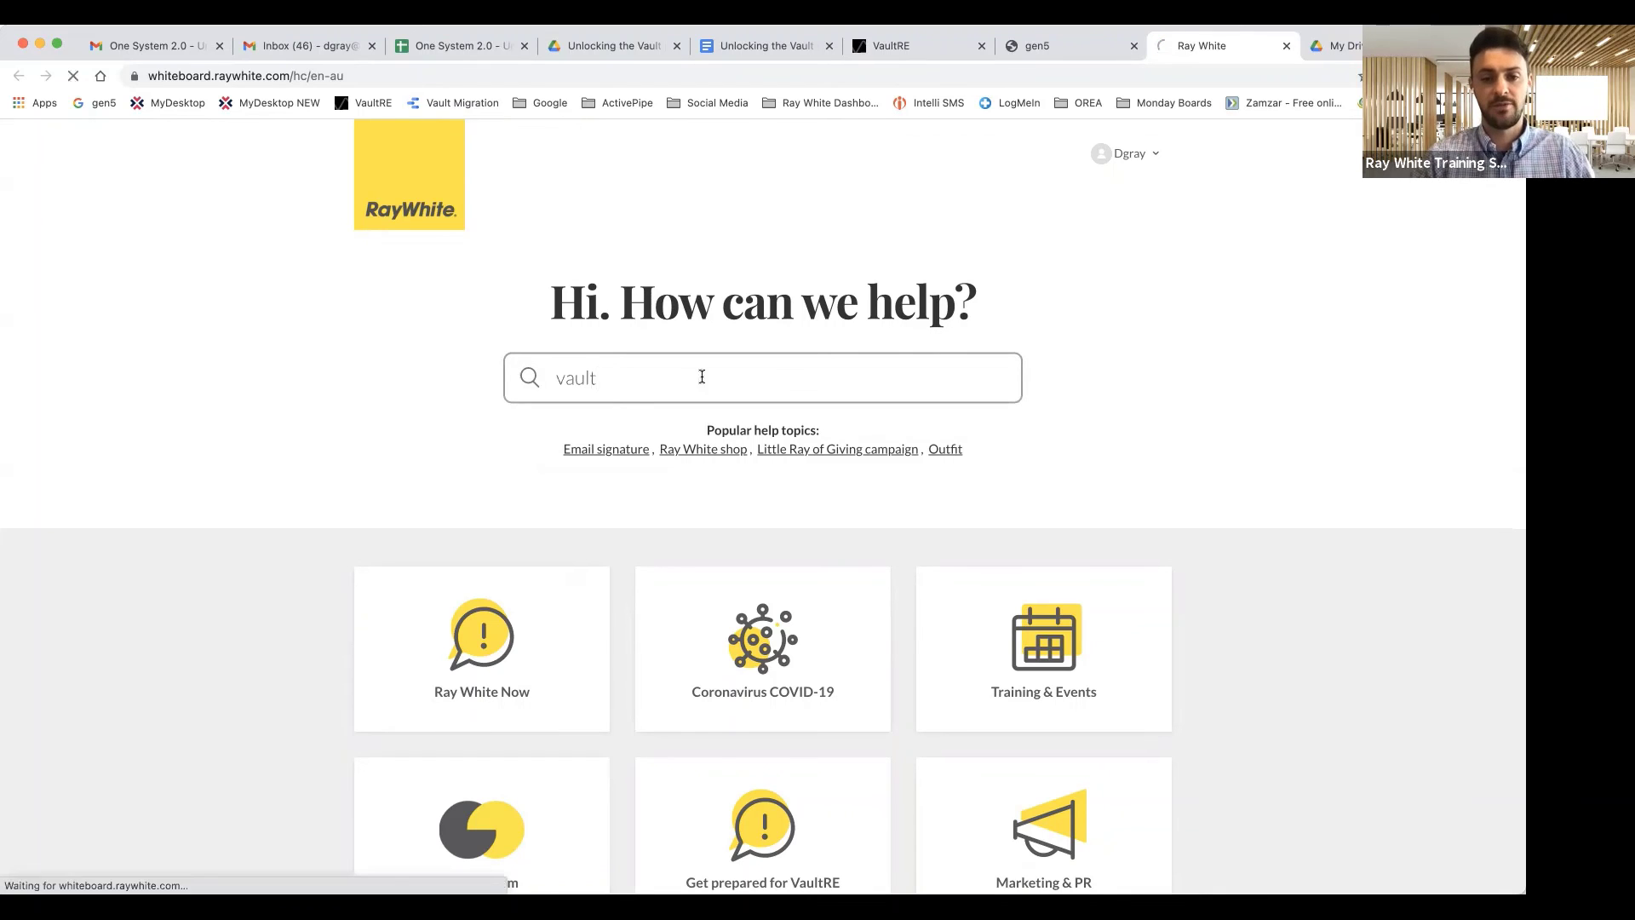
key(Return)
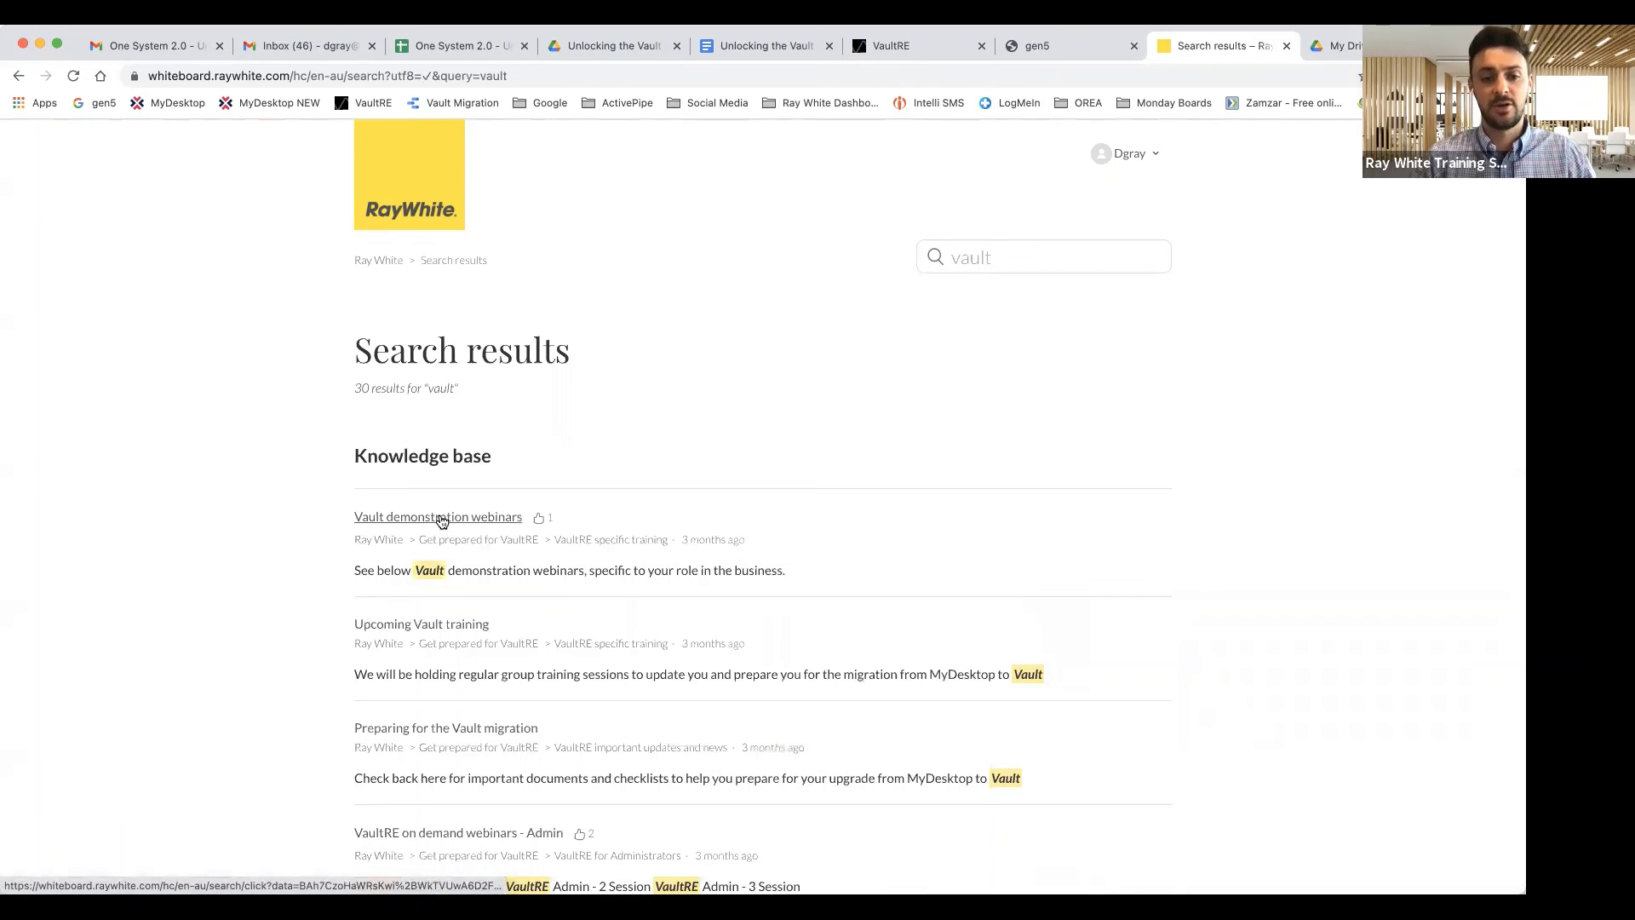
scroll(460, 664, down, 2)
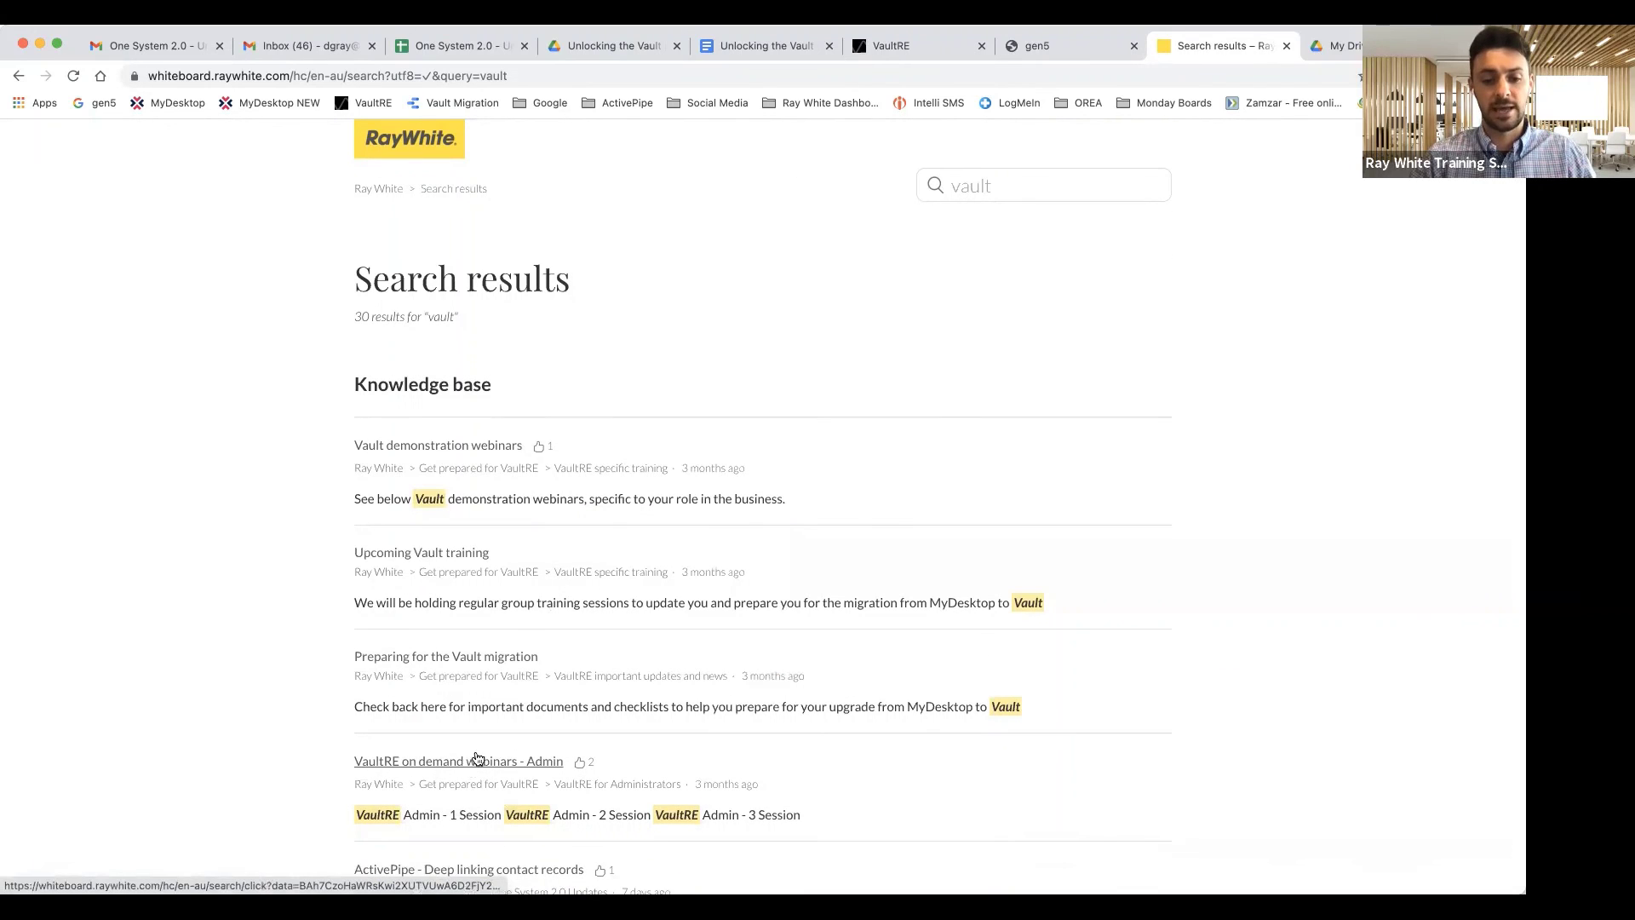
scroll(579, 503, up, 2)
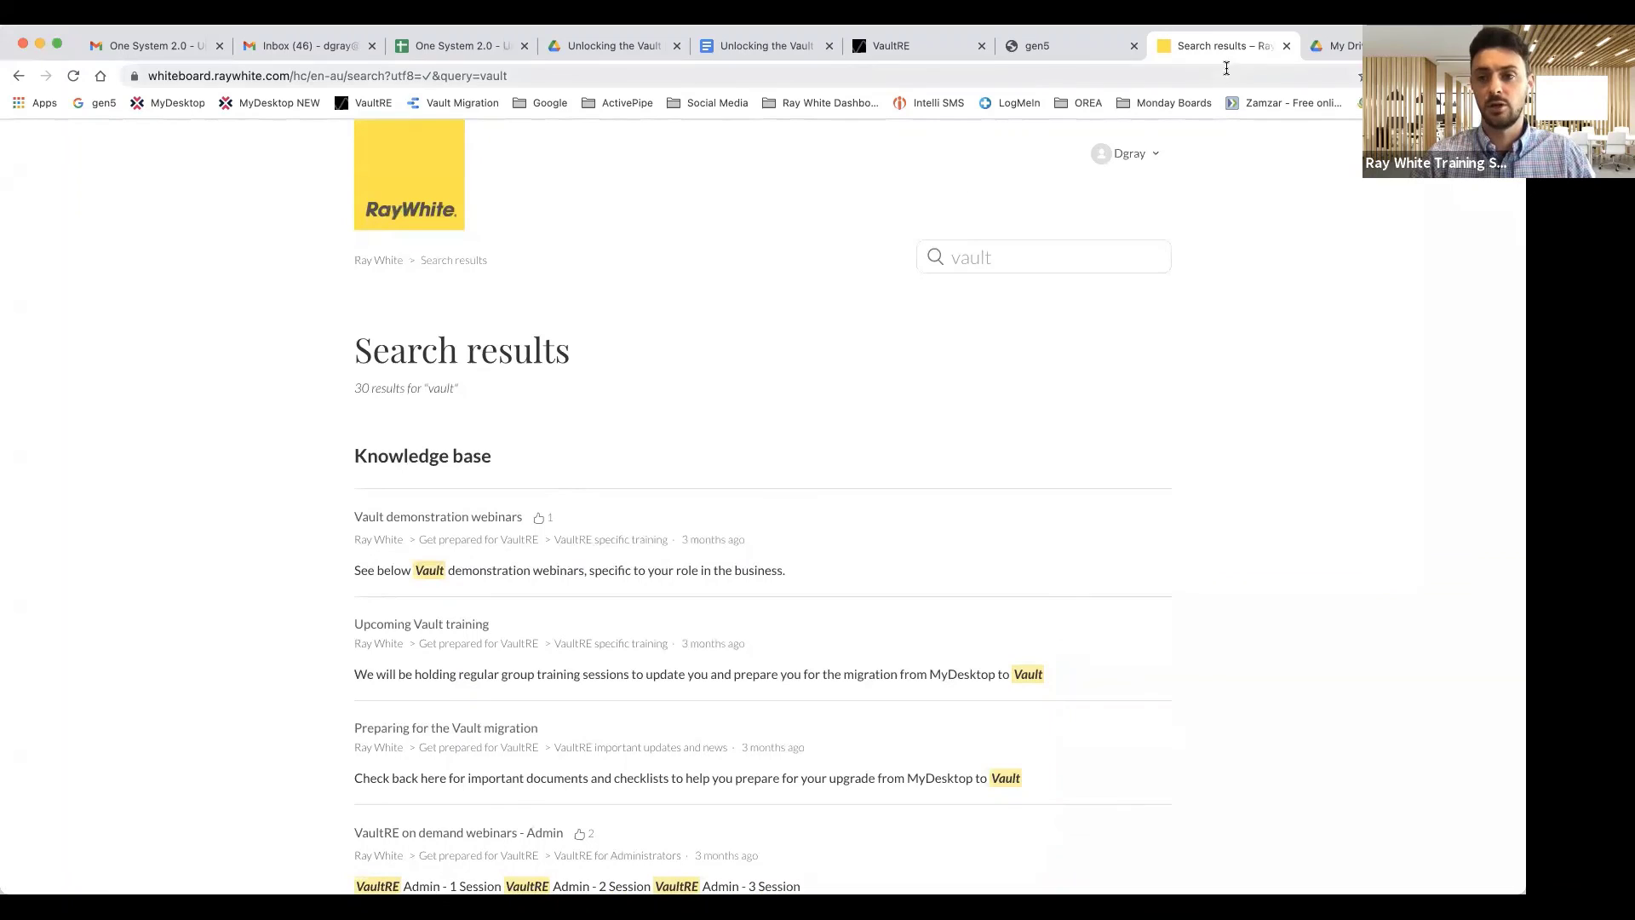
Find the Training Videos folder in Google Drive by searching 'training' and open it.
click(1344, 46)
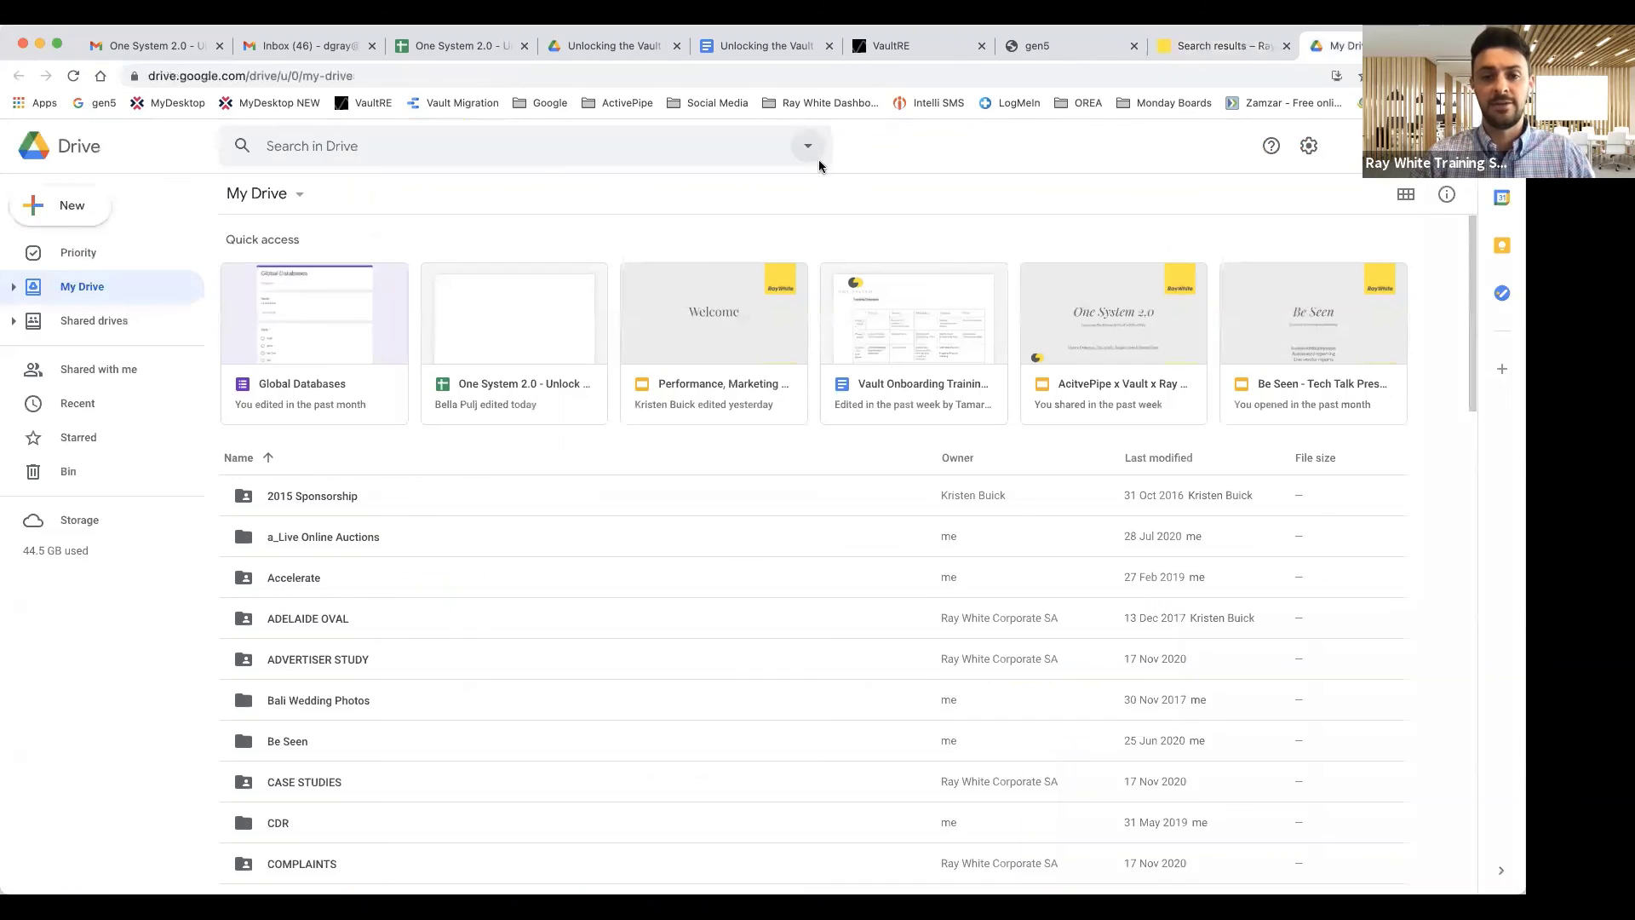
click(451, 151)
text(training)
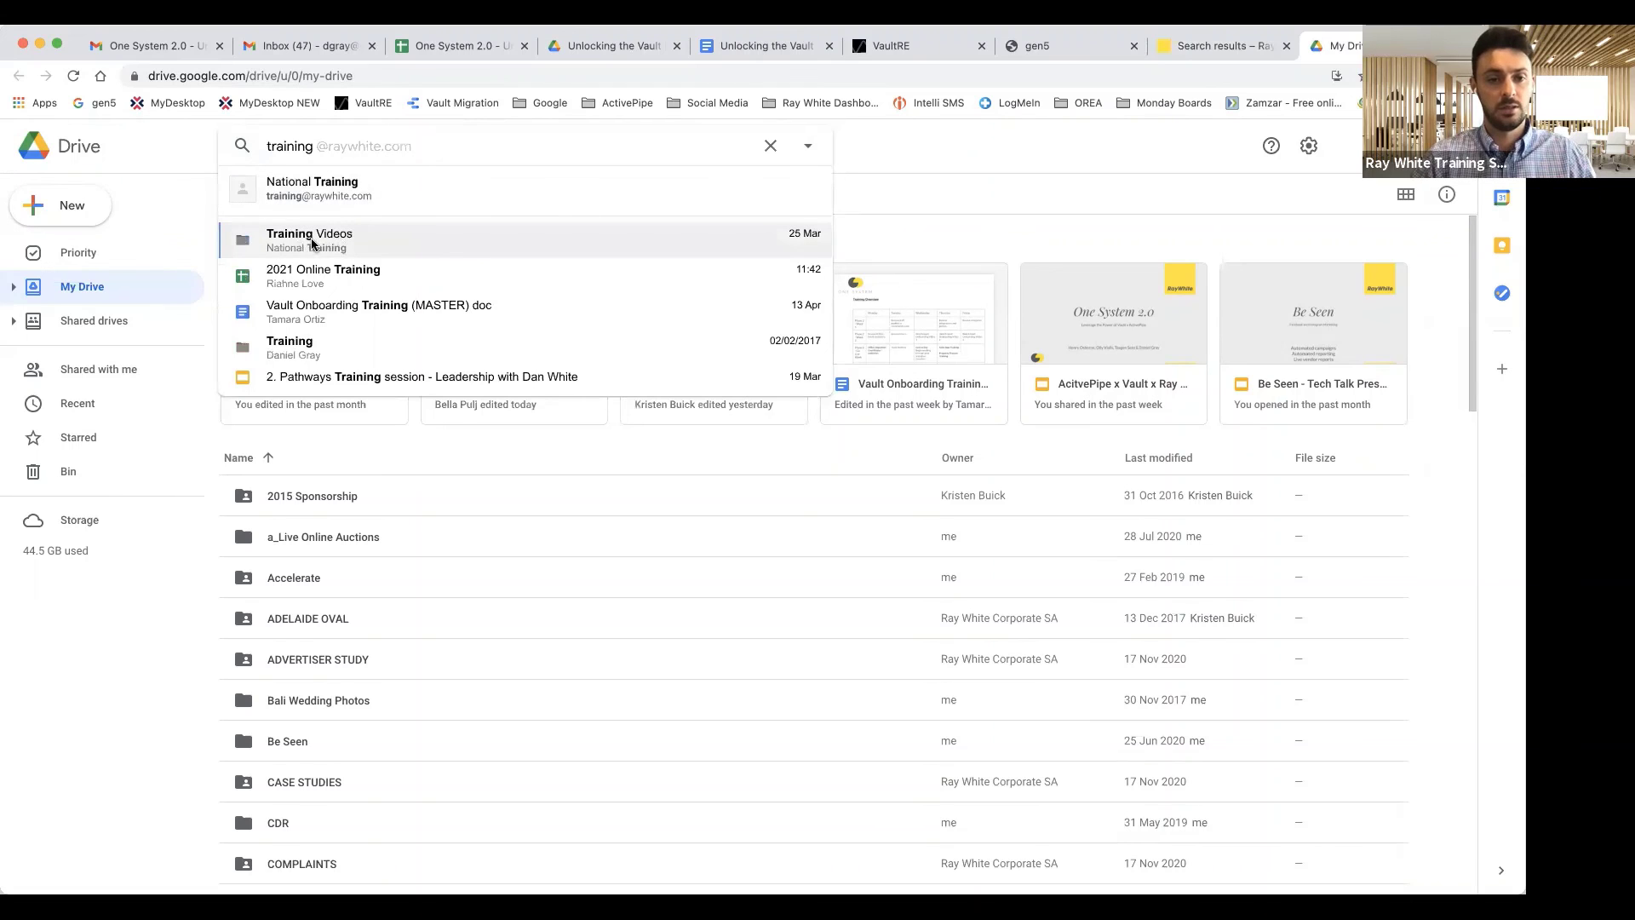
click(345, 247)
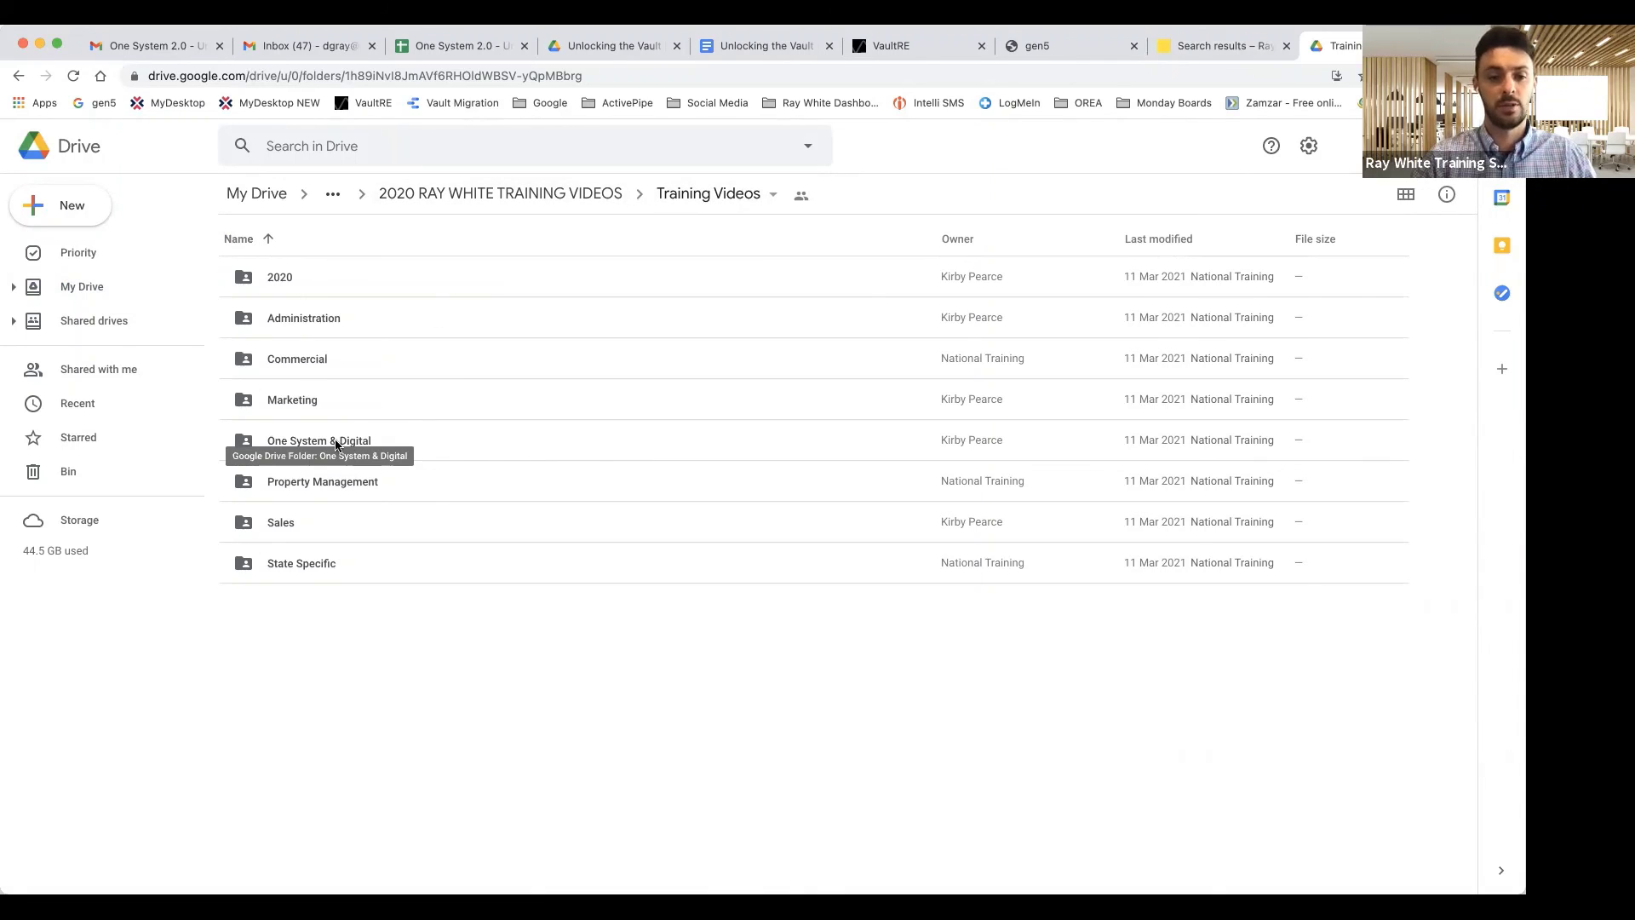
Browse the One System & Digital training sessions, then return to the Training Videos folder.
double_click(336, 441)
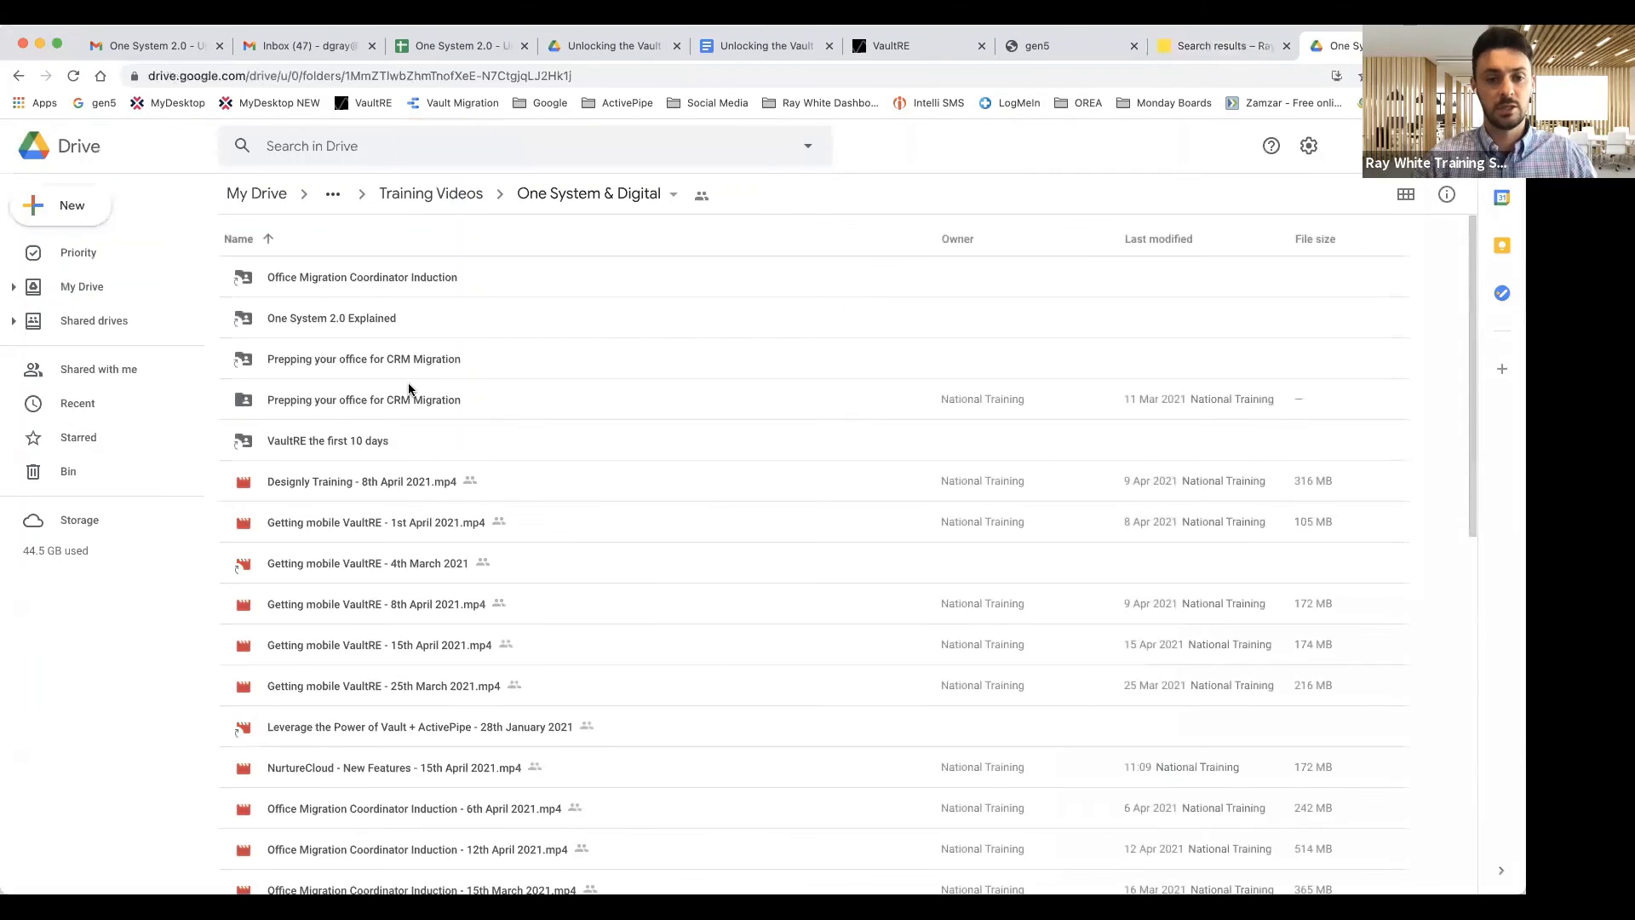
scroll(407, 383, down, 3)
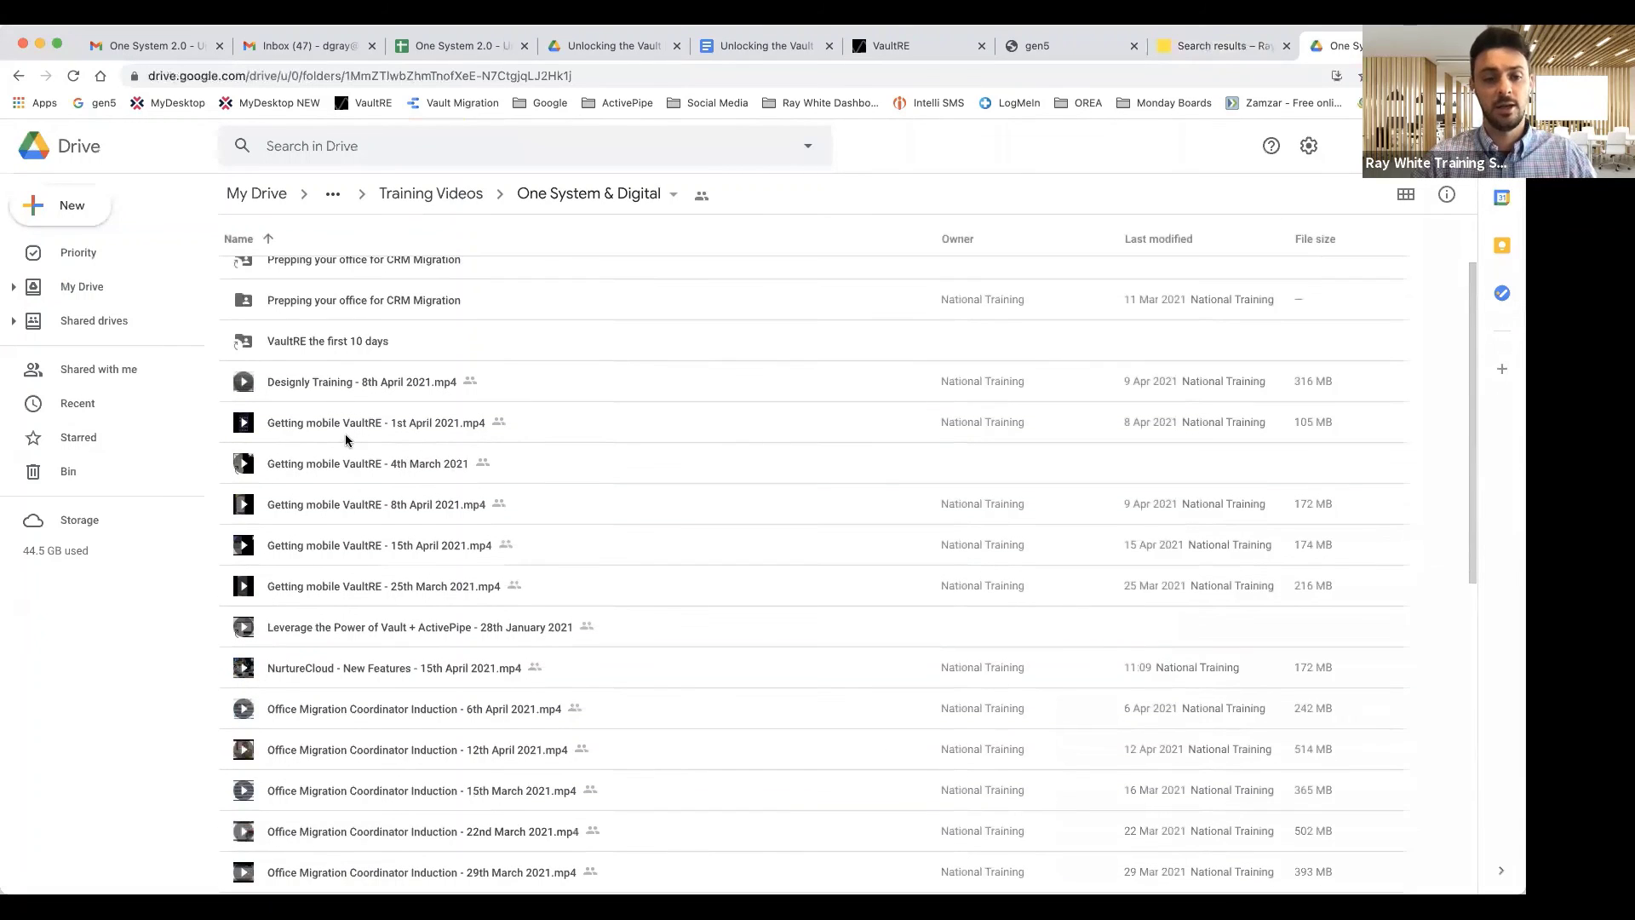
scroll(356, 453, down, 1)
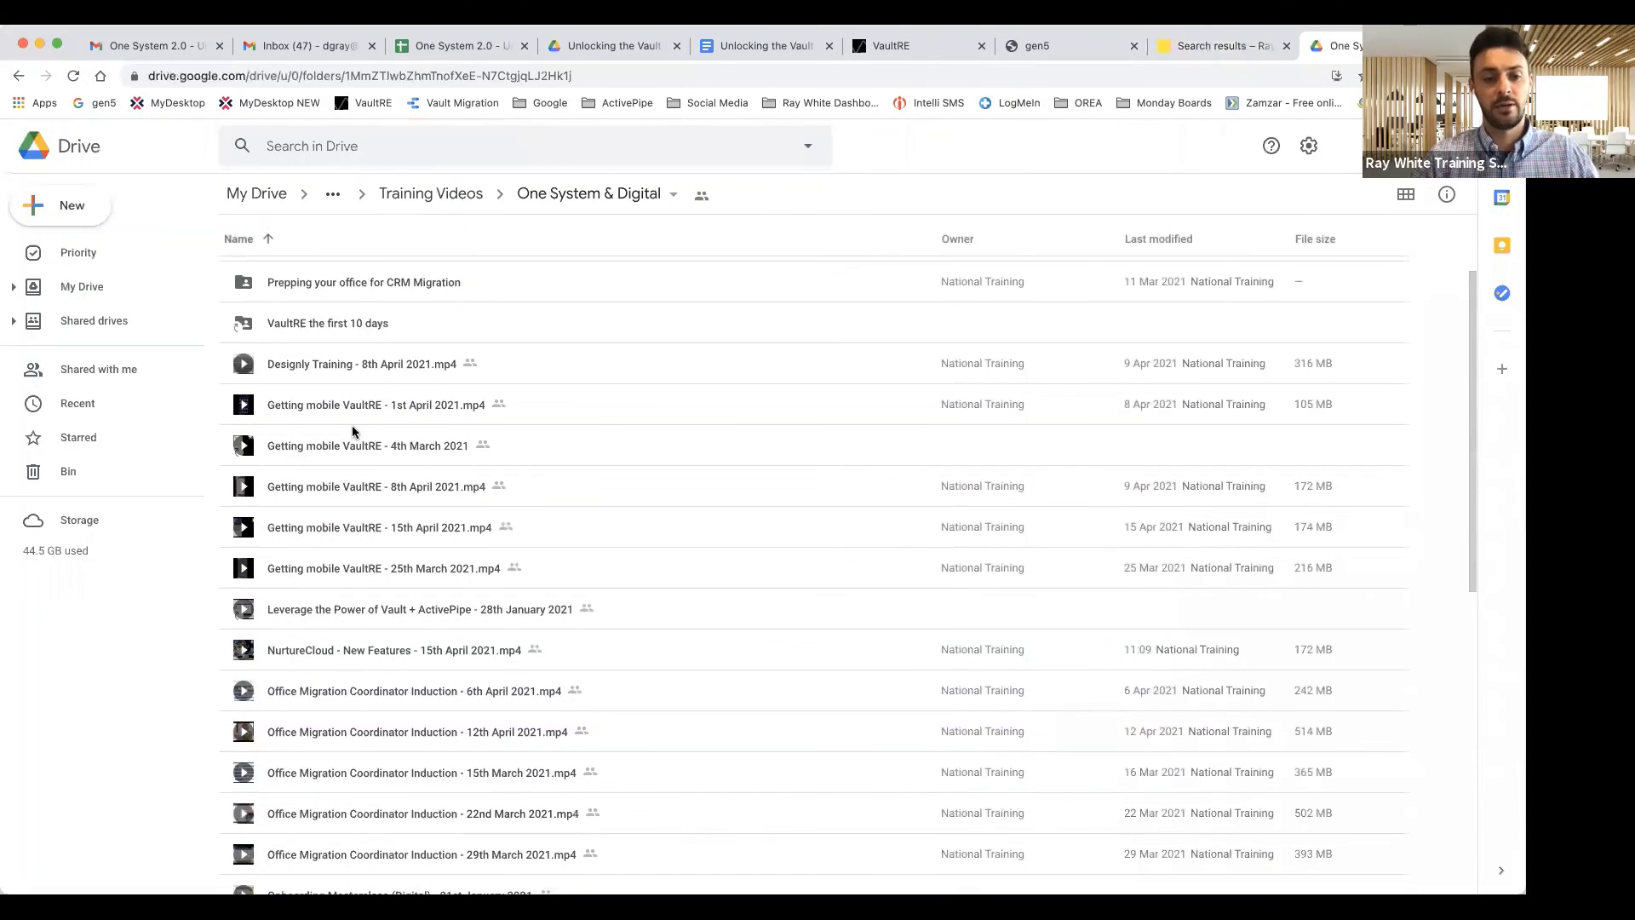
scroll(352, 431, down, 2)
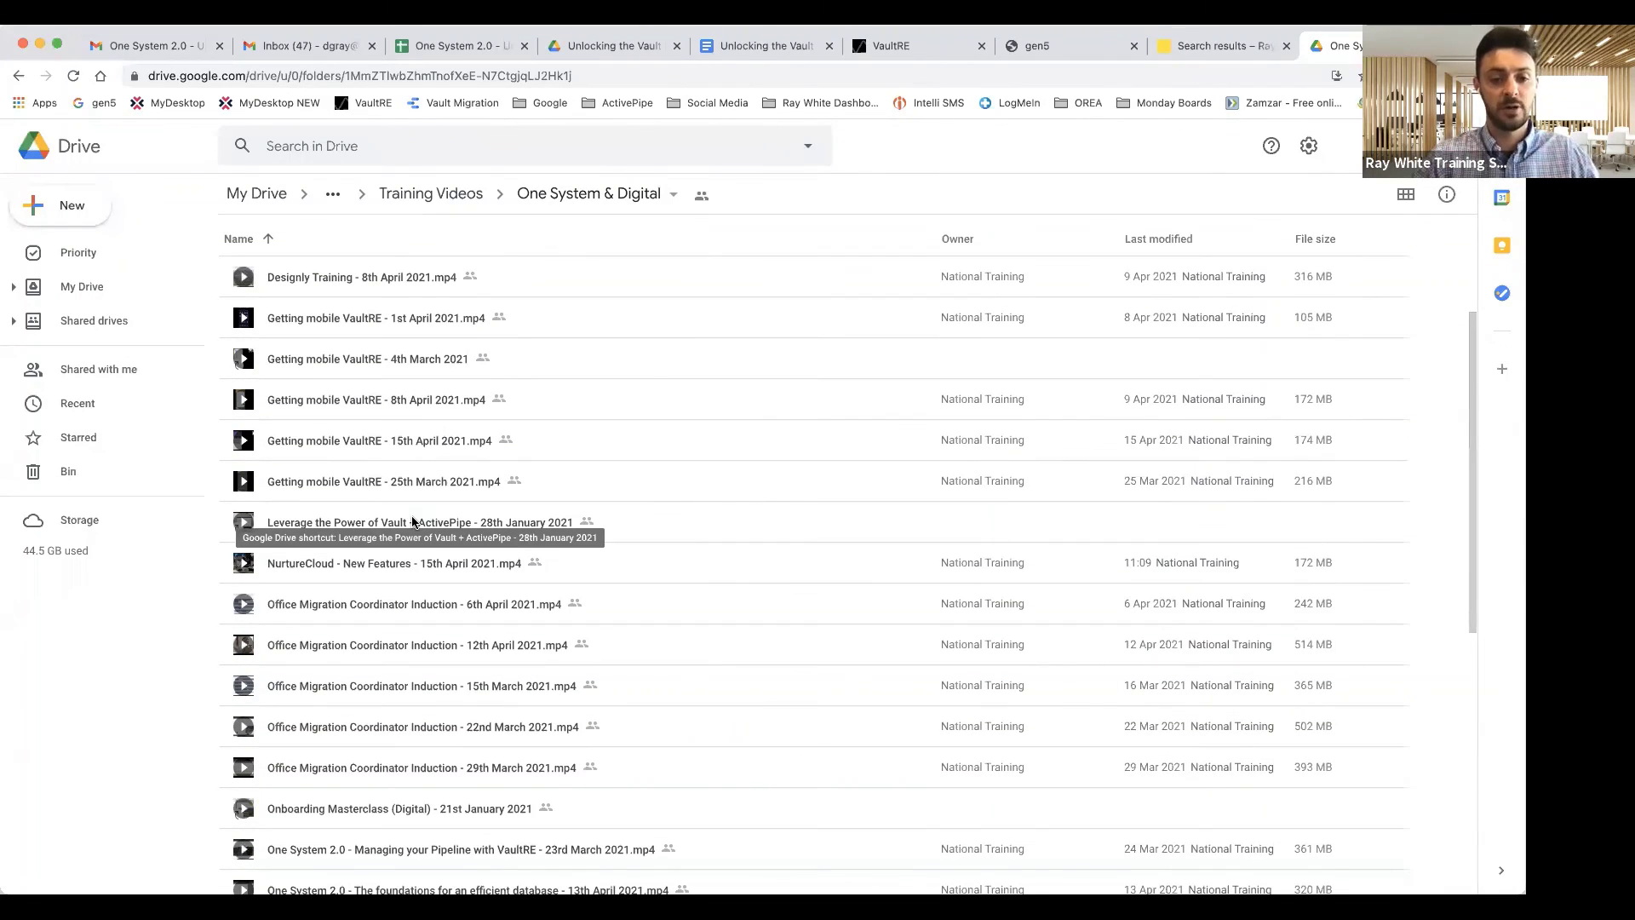
scroll(412, 521, down, 3)
scroll(360, 583, down, 10)
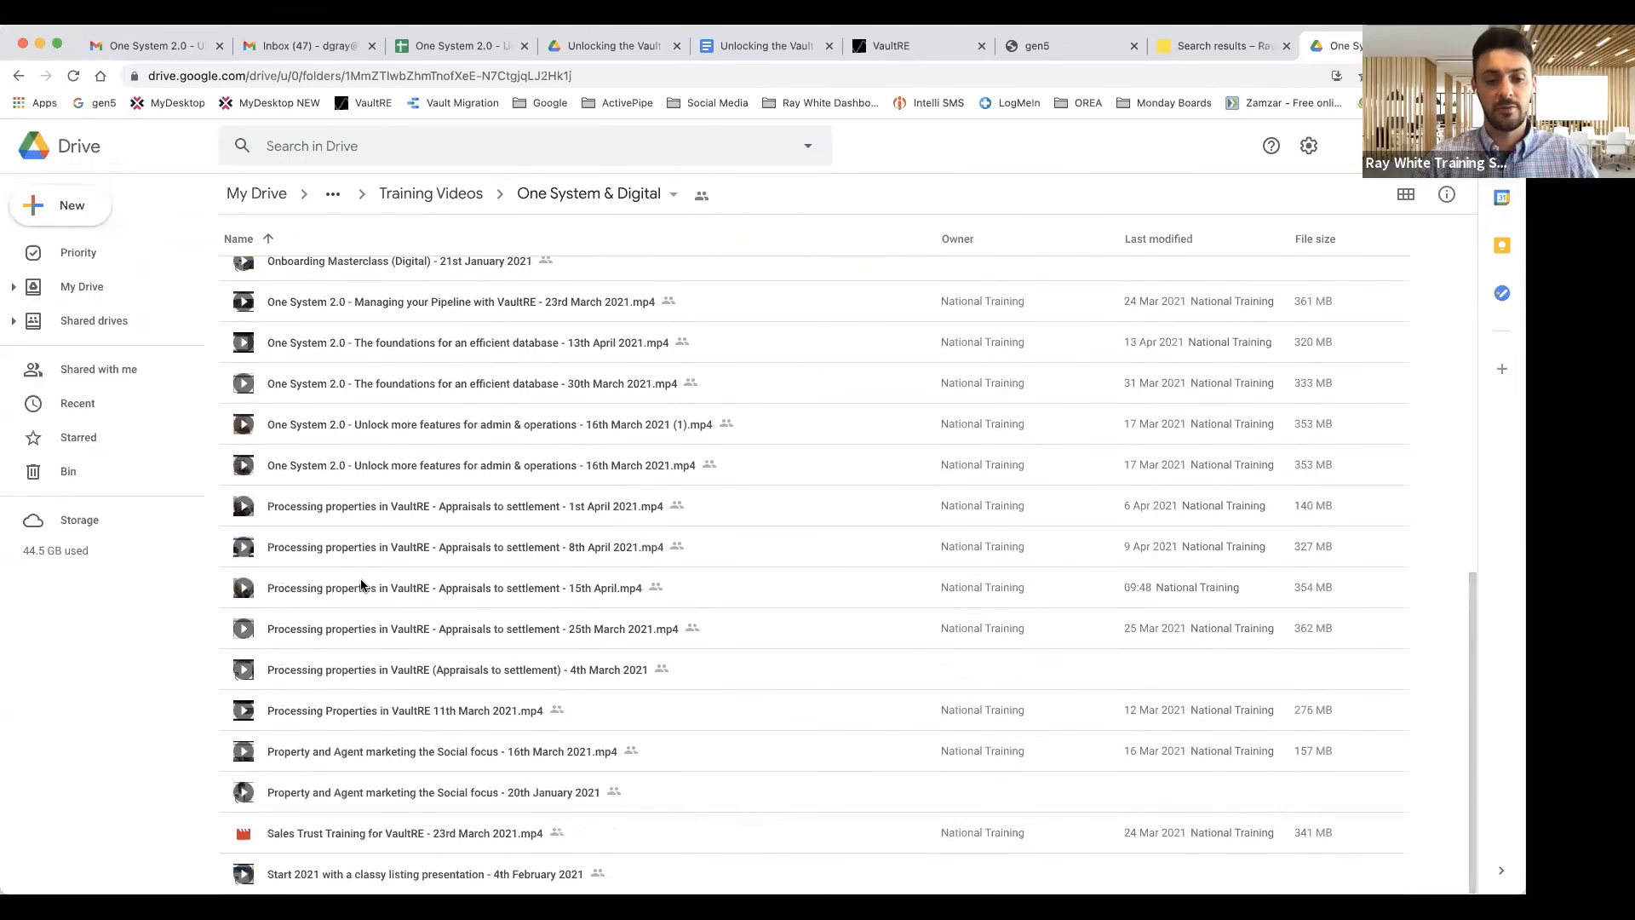
scroll(362, 581, up, 20)
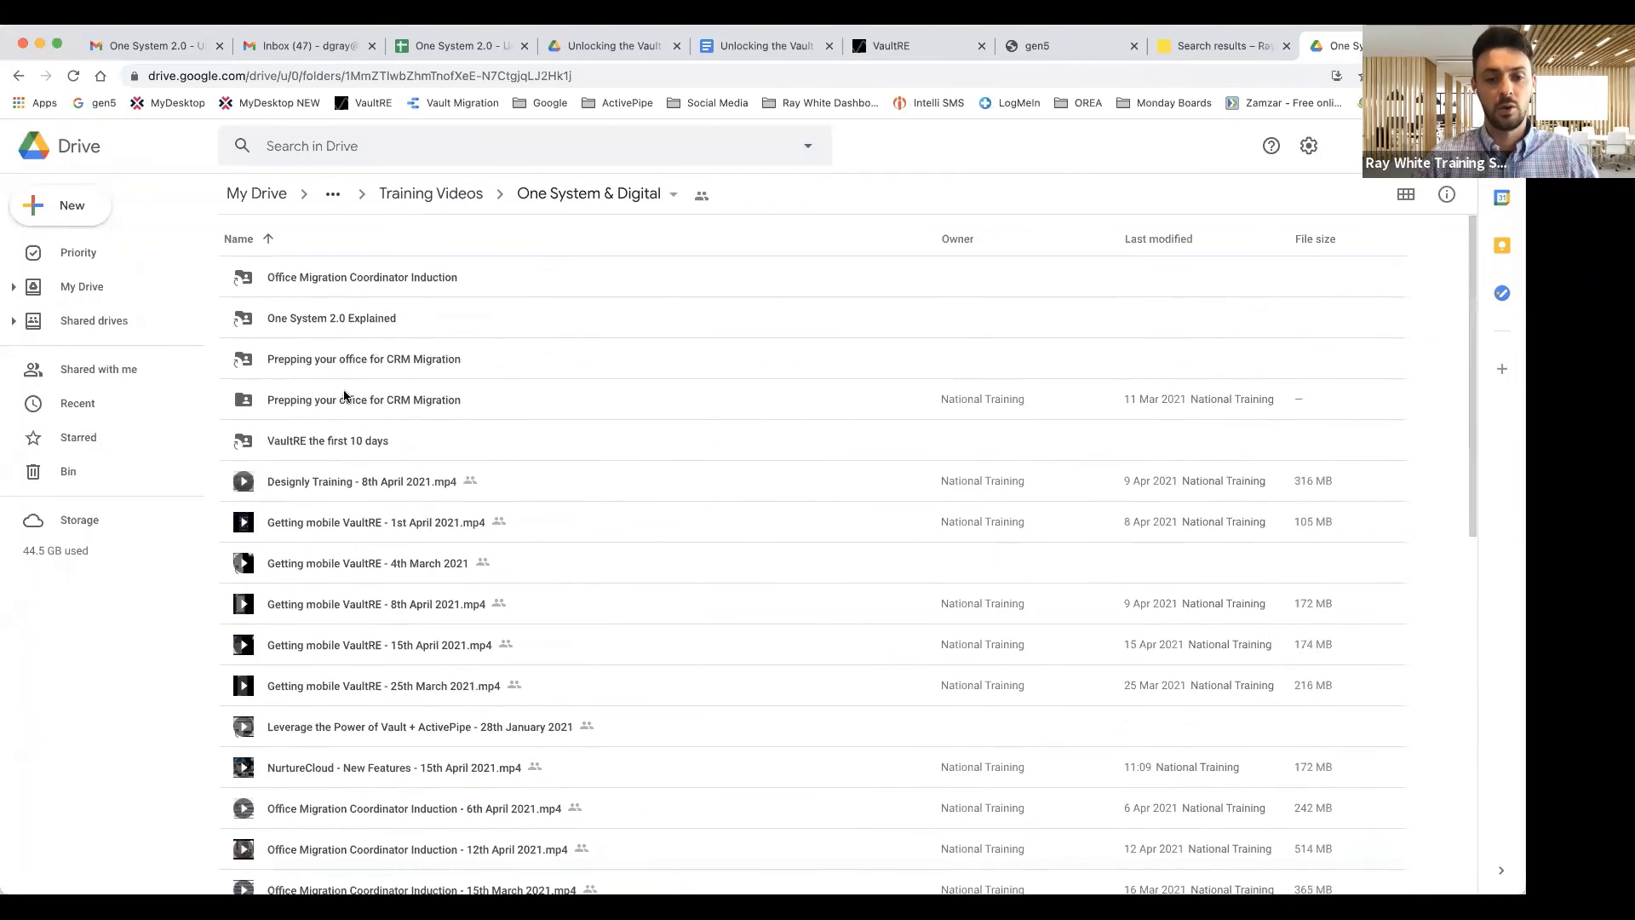
click(425, 193)
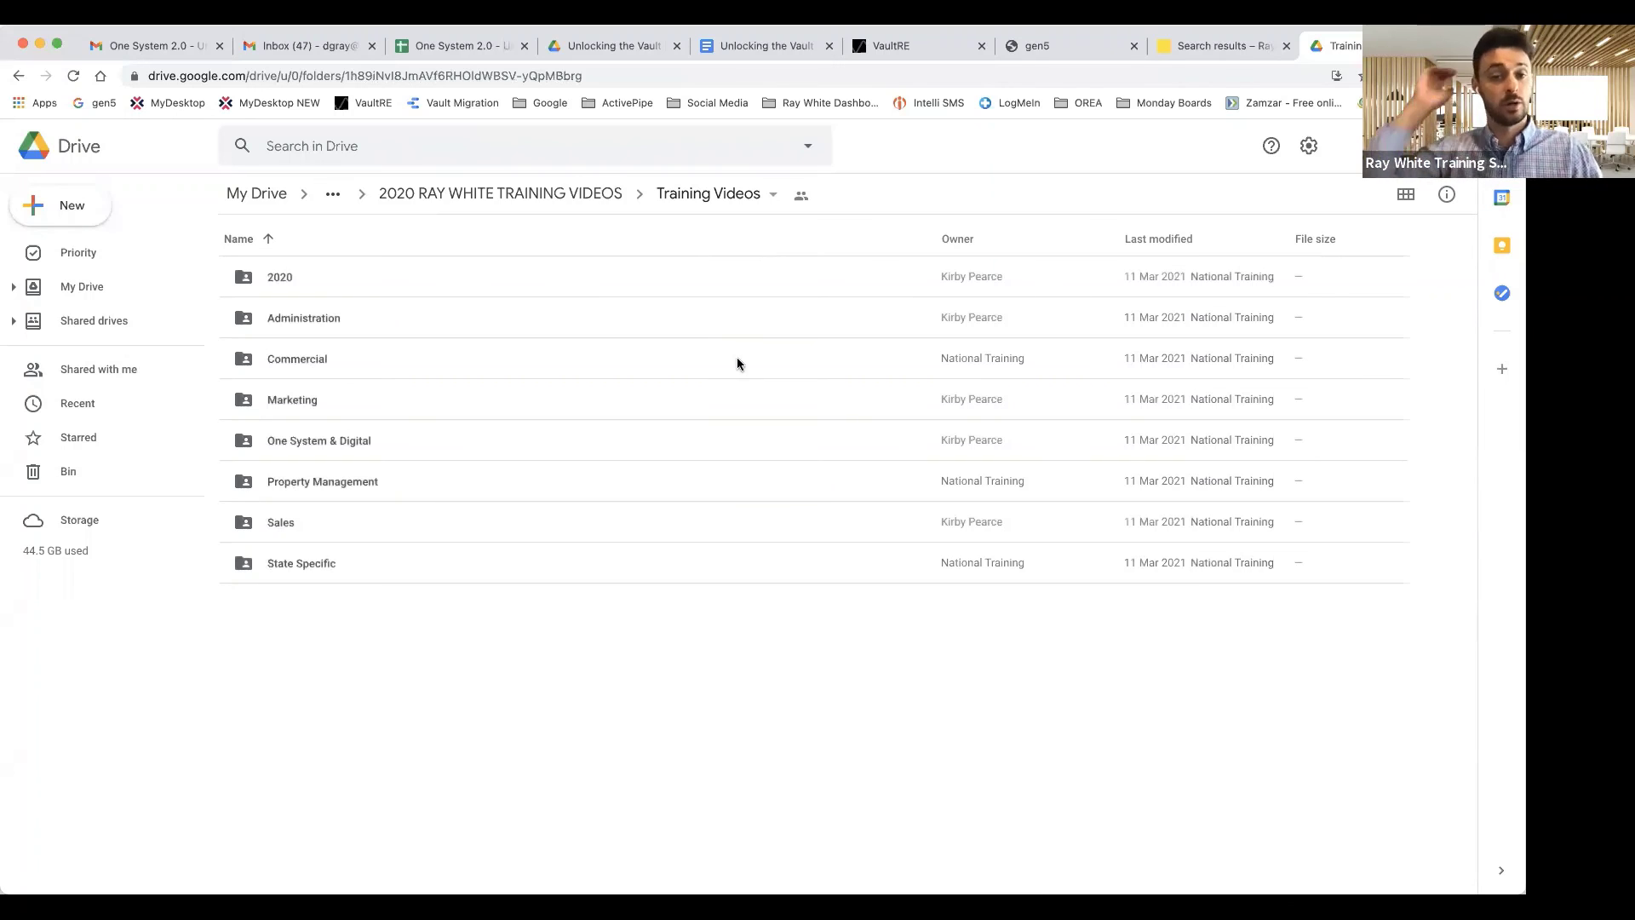